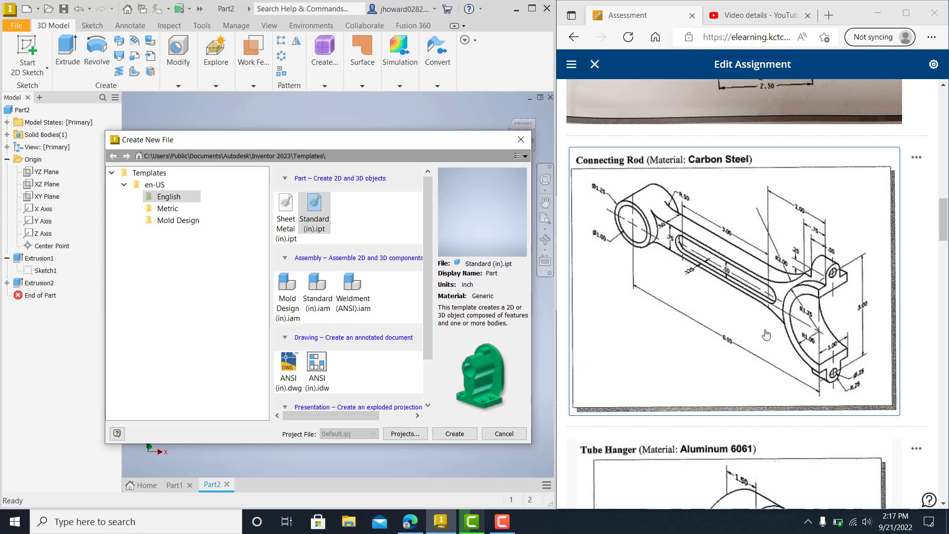
- Create a new part from the English Standard (in).ipt template and start a 2D sketch on the XY plane
double_click(317, 210)
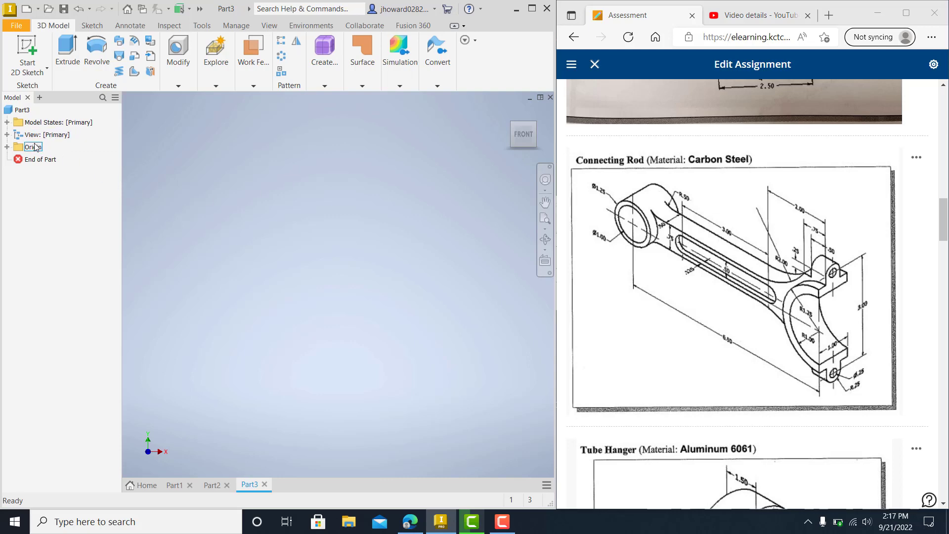
click(30, 70)
click(42, 88)
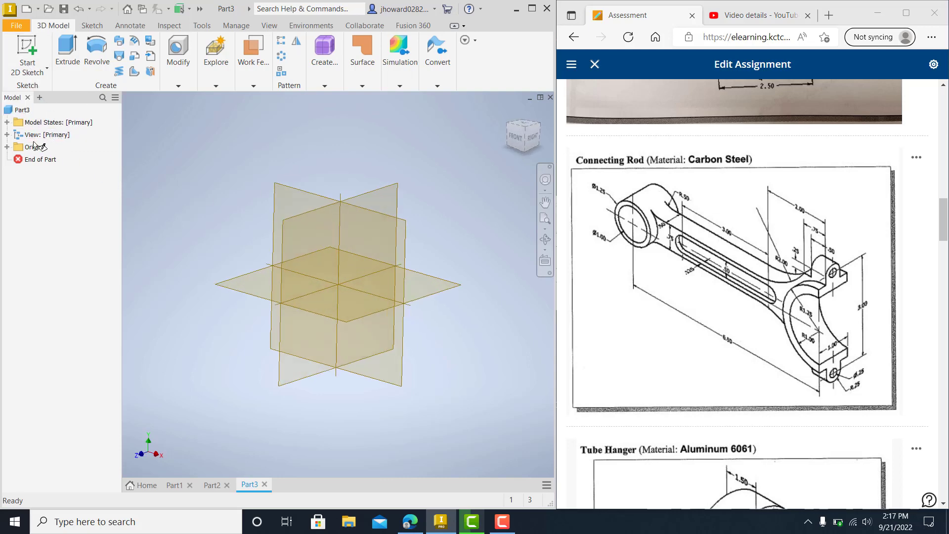
click(47, 184)
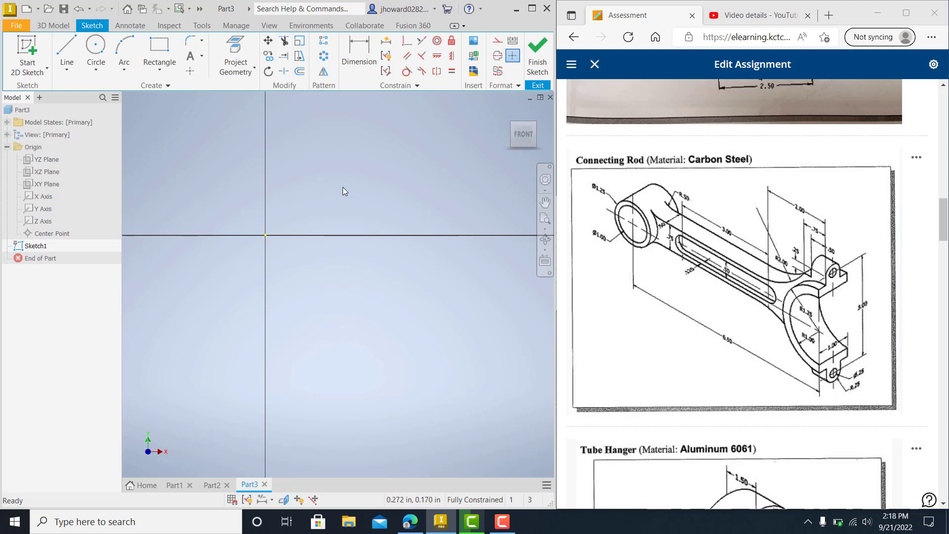
- Draw two concentric circles centred on the sketch origin with diameters of 1 in and 1.25 in
click(97, 47)
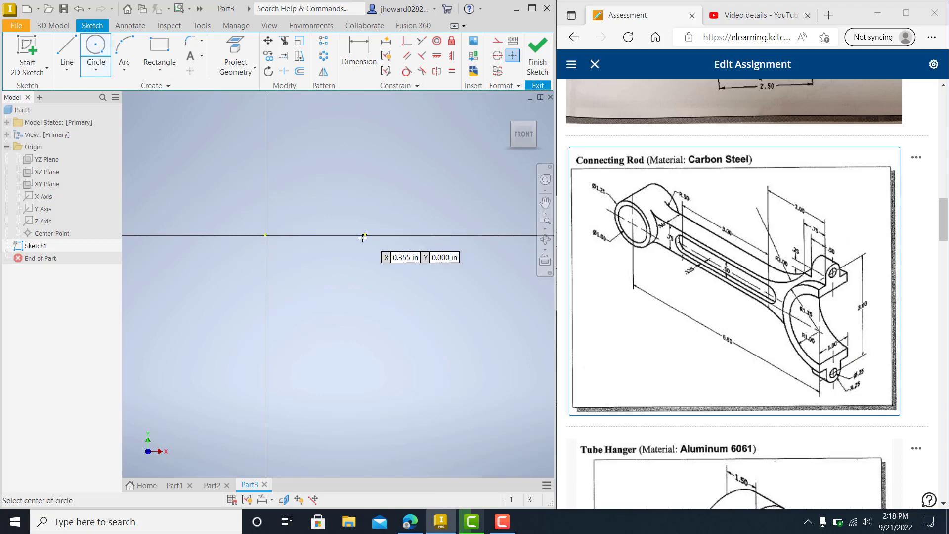
click(265, 235)
text(1)
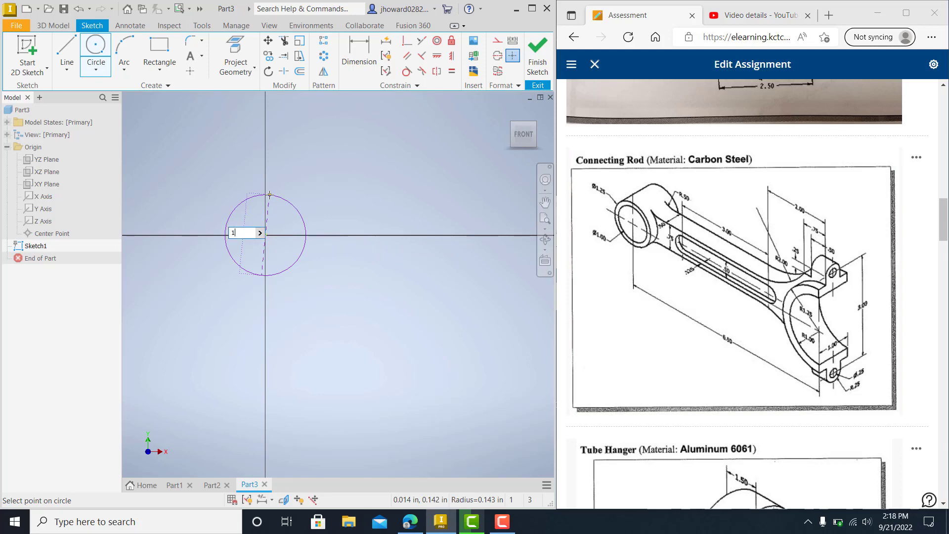
key(Return)
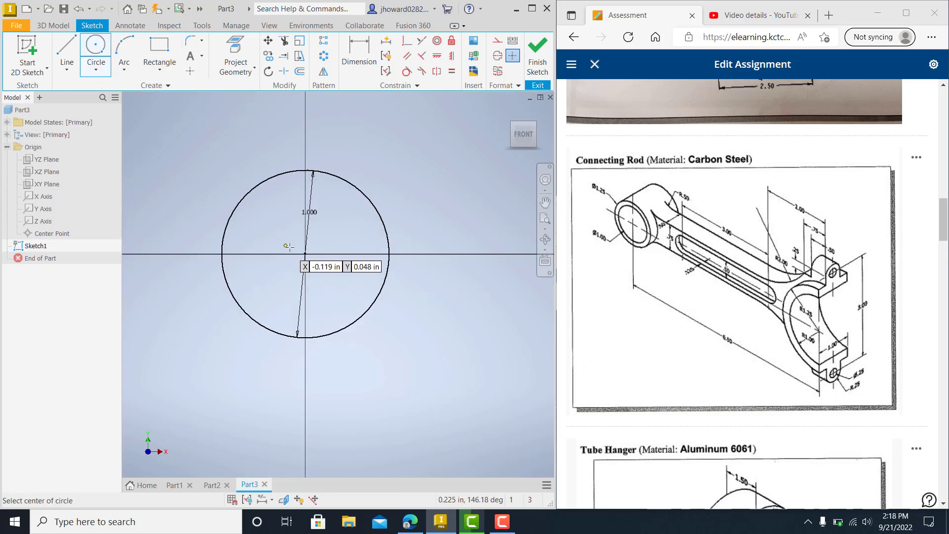
click(306, 253)
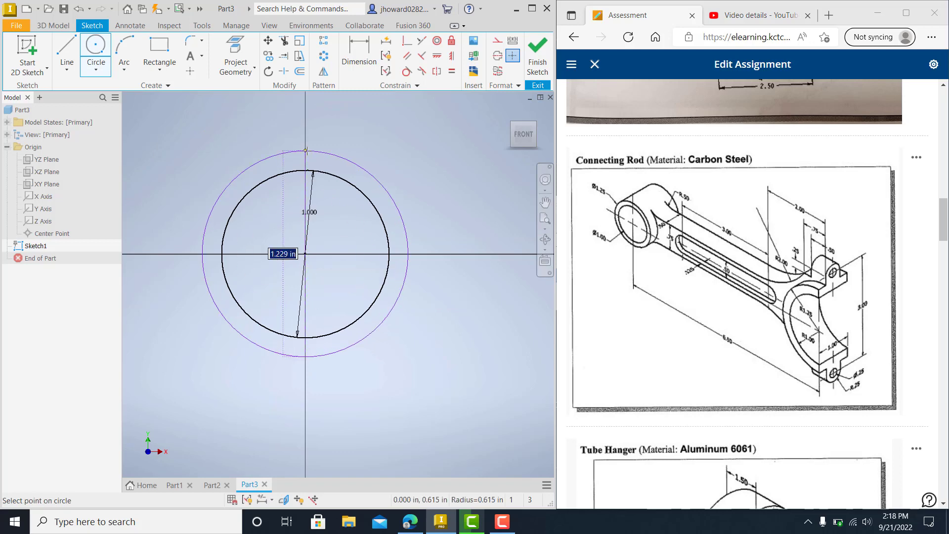
text(1.25)
key(Return)
- Open the enlarged view of the Connecting Rod drawing on the assignment page in the browser
scroll(445, 247, down, 2)
scroll(441, 270, up, 5)
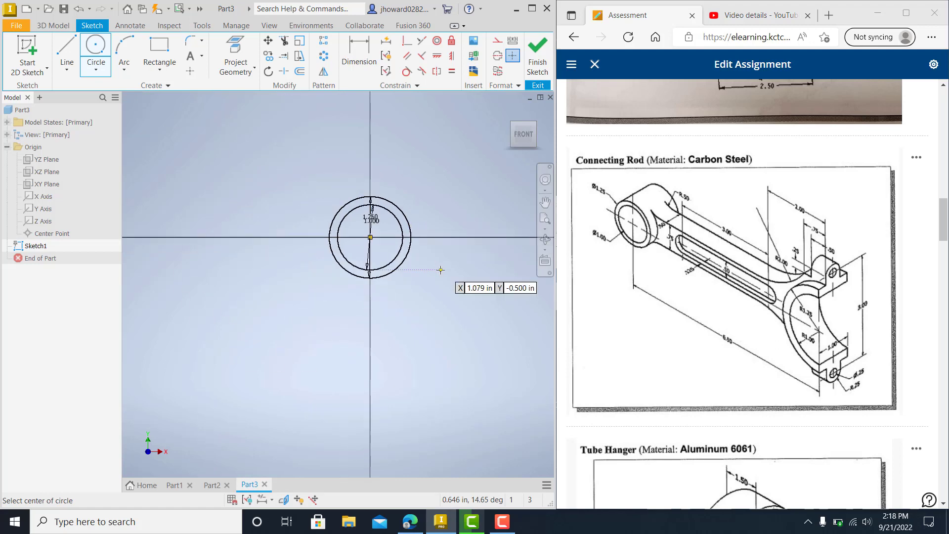
middle_drag(440, 270, 291, 258)
scroll(722, 374, up, 1)
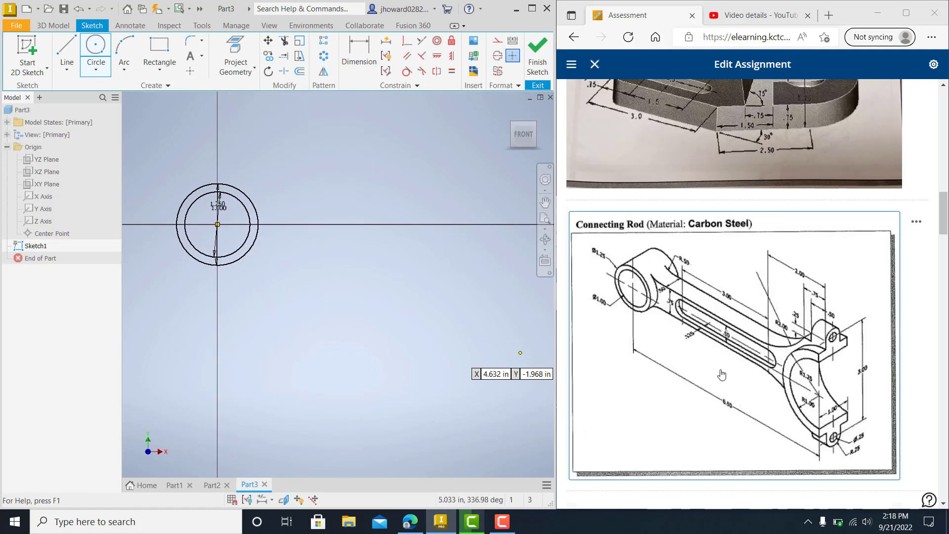
scroll(734, 420, down, 1)
click(725, 356)
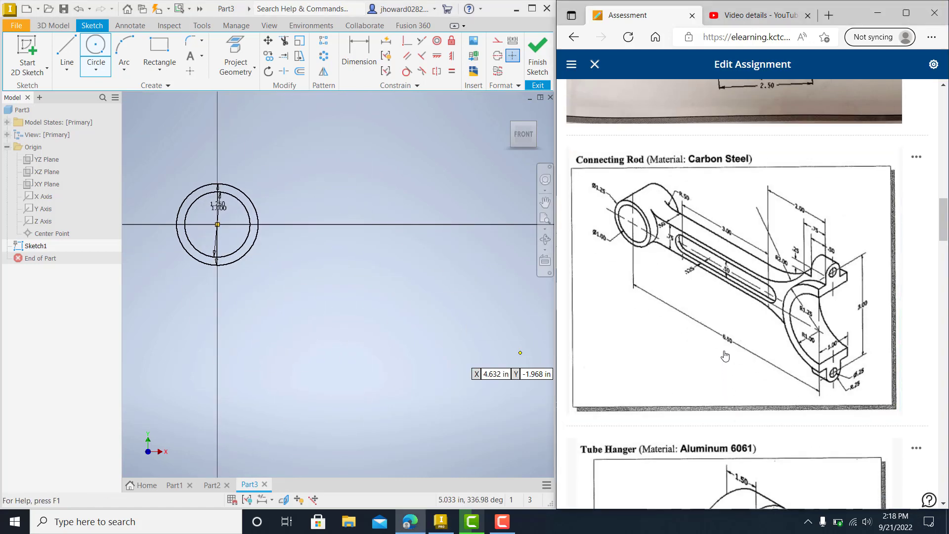
click(726, 355)
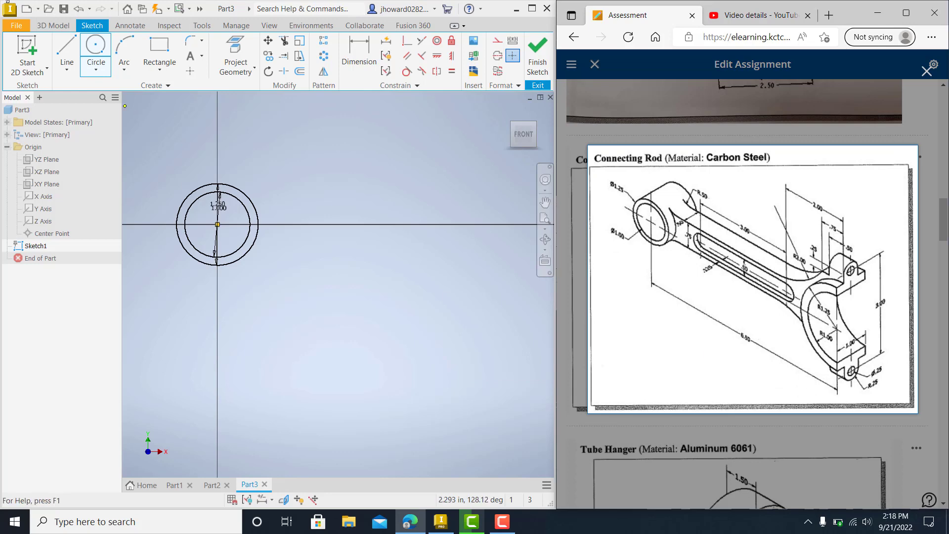
- Draw a horizontal 6.5 in line from the centre of the concentric circles toward the rod's large end
click(67, 48)
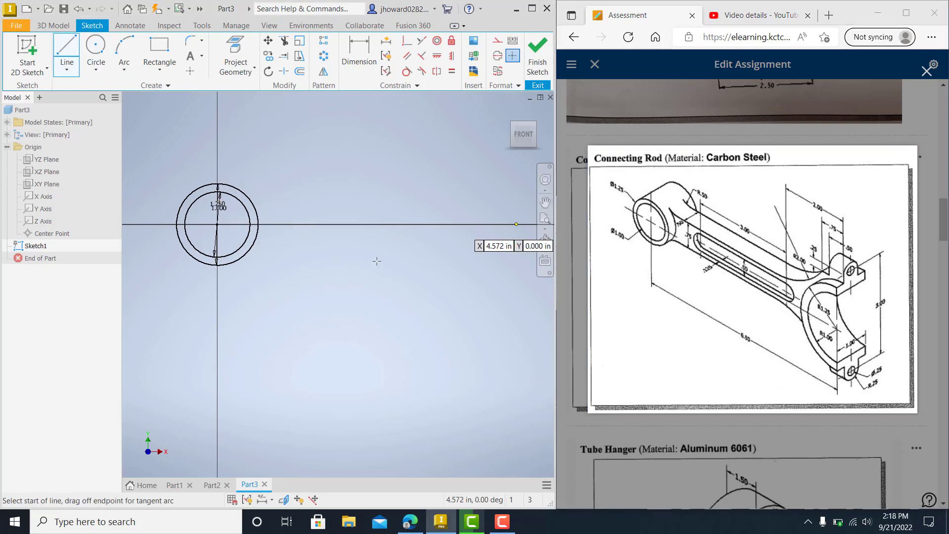
click(217, 225)
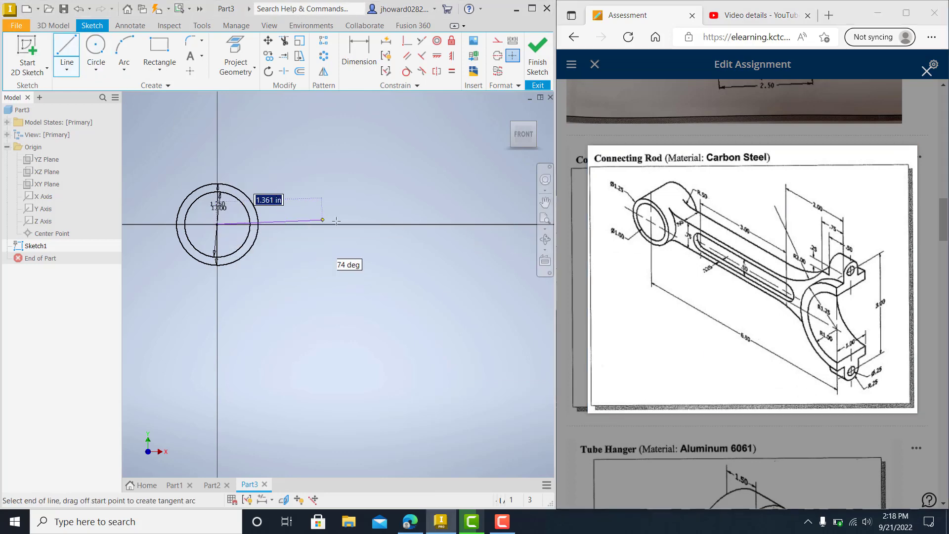
scroll(382, 224, down, 4)
middle_drag(328, 227, 191, 227)
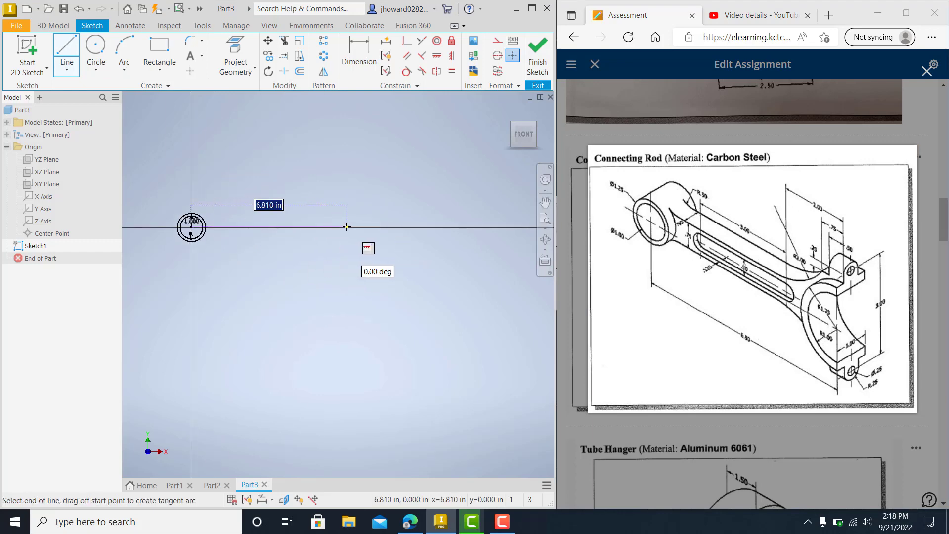
text(6.5)
key(Return)
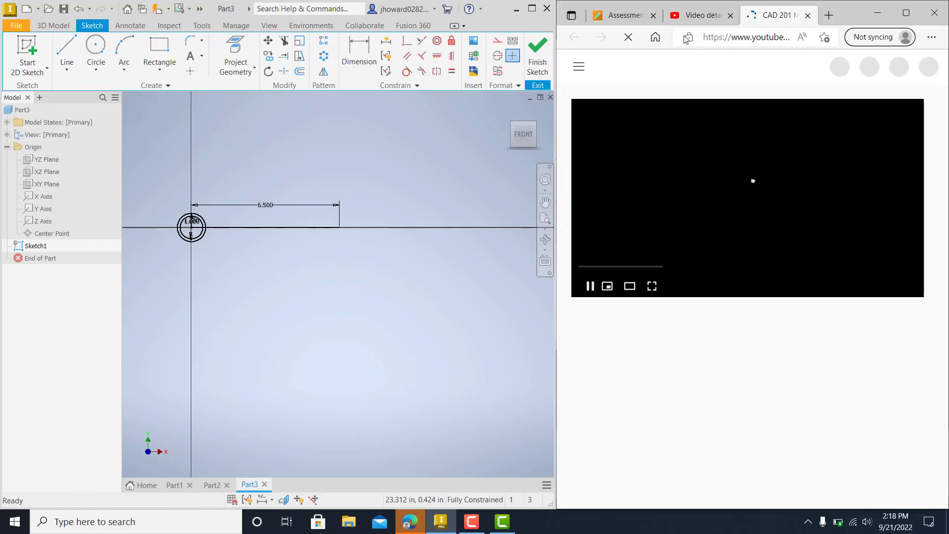
- Return the browser to the Assessment page and draw a 2 in diameter circle centred on the line's free end
click(633, 22)
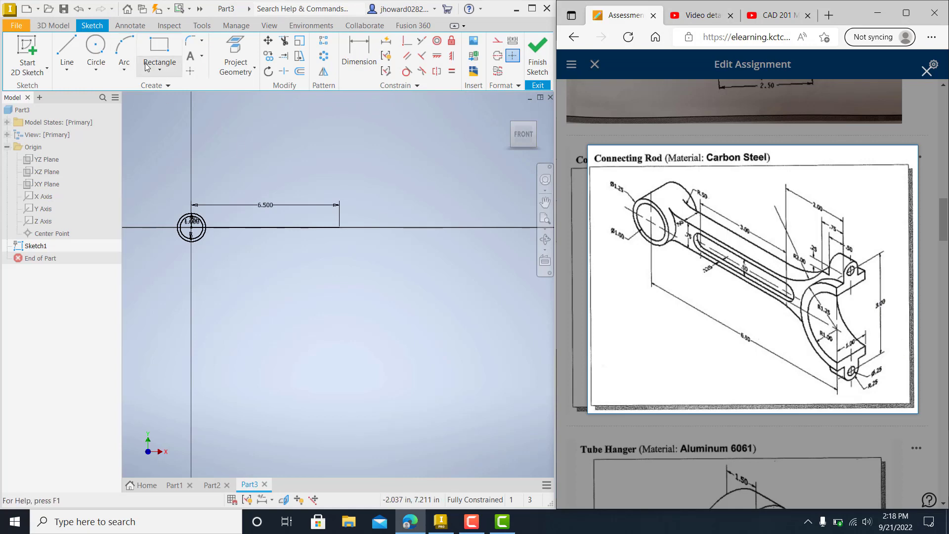
click(99, 50)
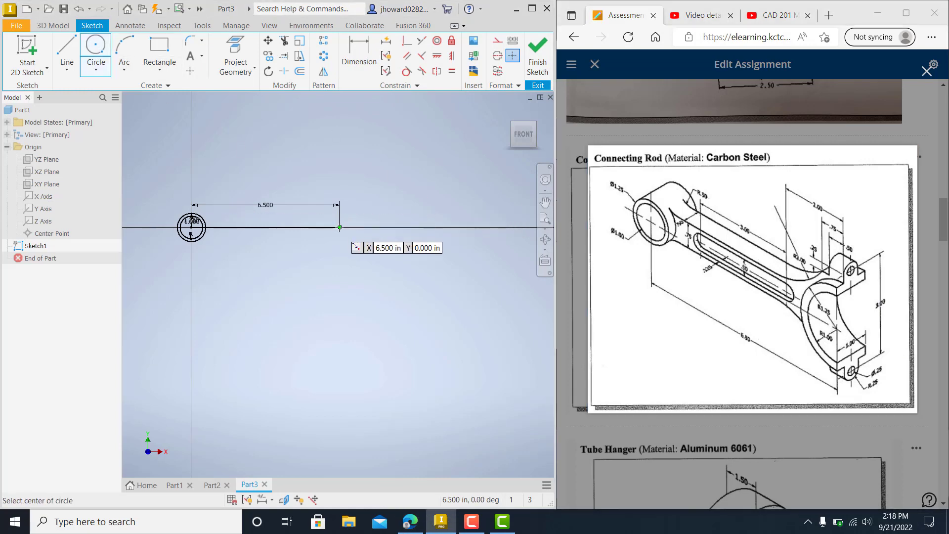
click(340, 228)
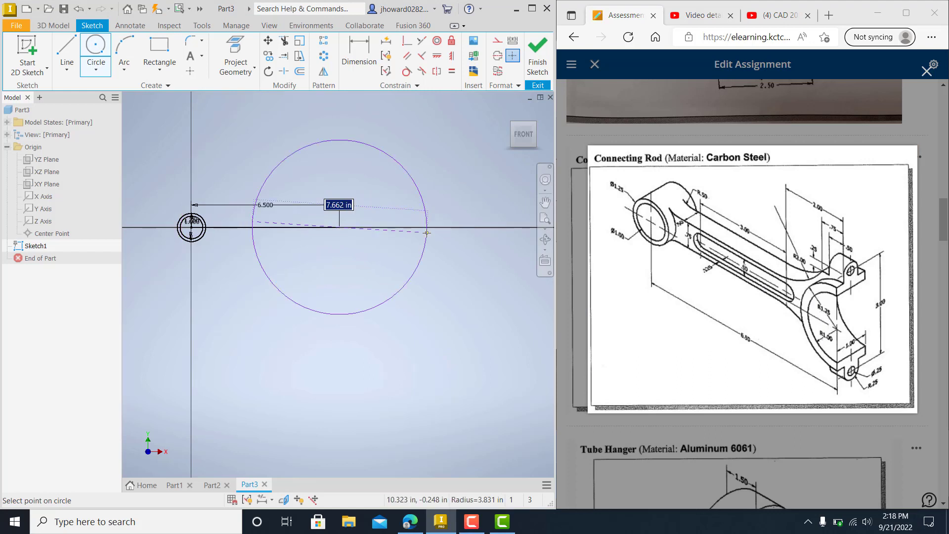
text(1)
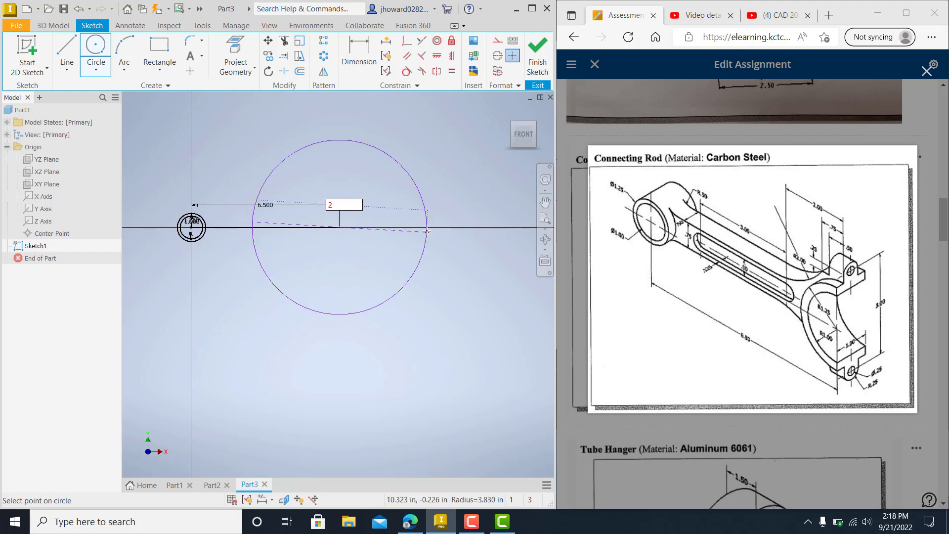
key(Return)
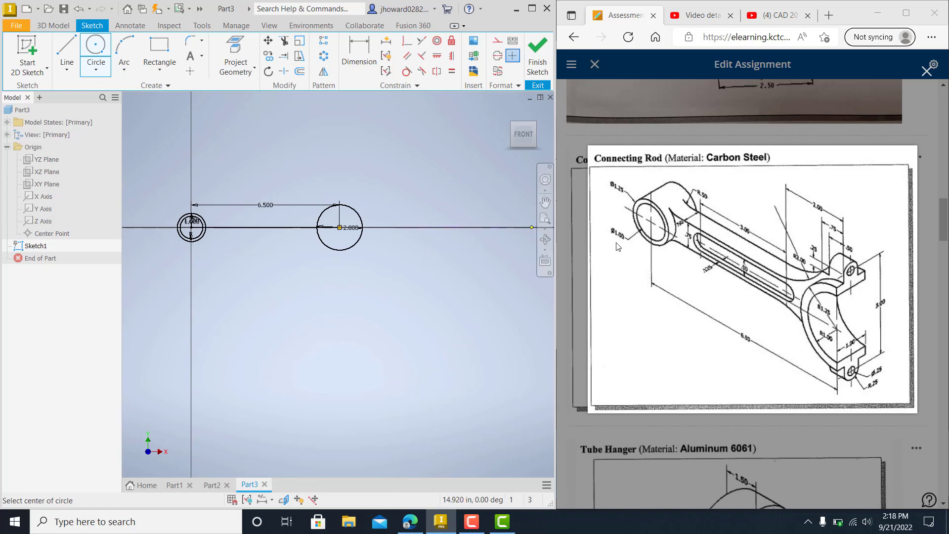
- Examine the Connecting Rod drawing at full-screen size for the radii of the large end
click(830, 322)
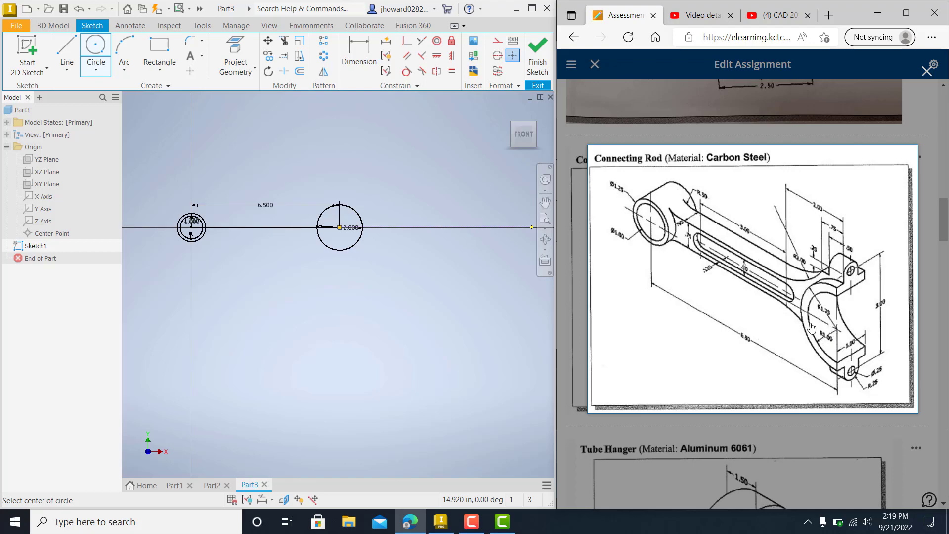
click(905, 13)
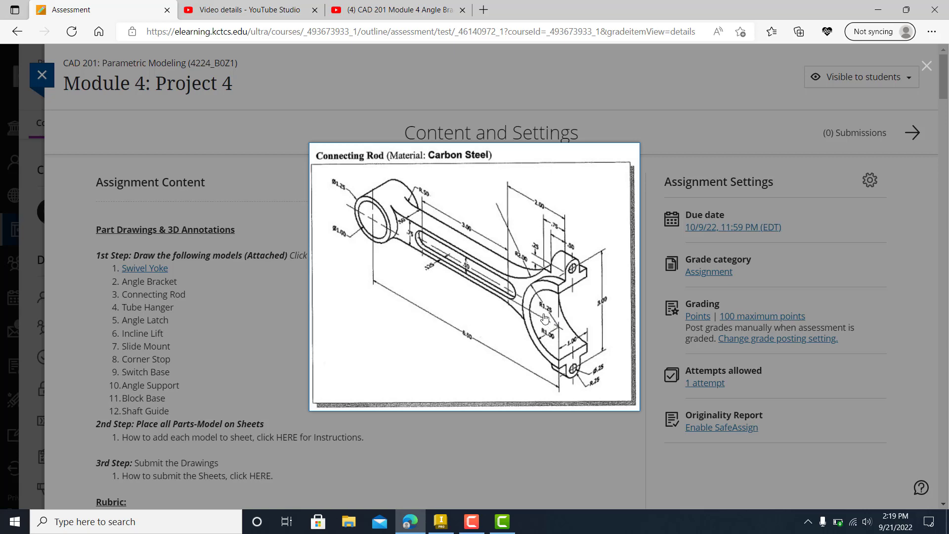
ctrl+scroll(546, 318, up, 1)
ctrl+scroll(545, 317, up, 2)
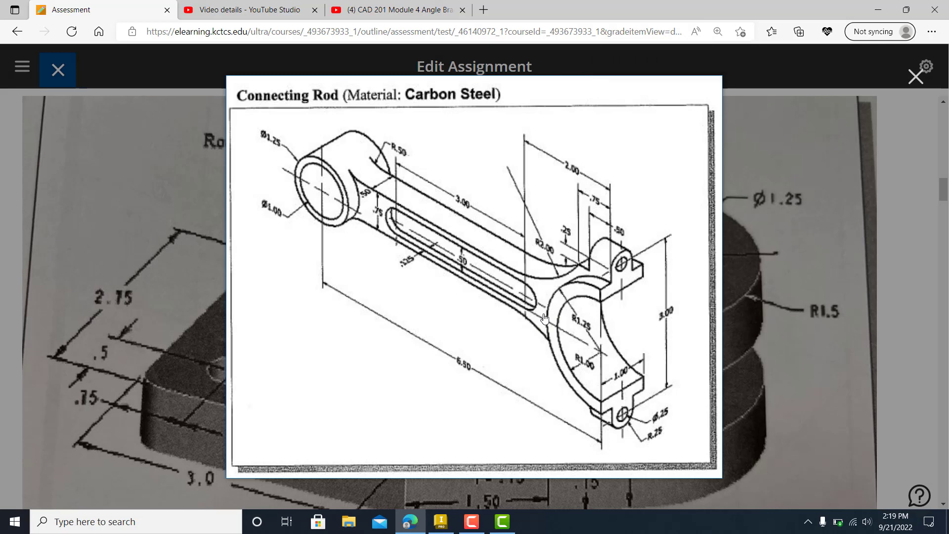
ctrl+scroll(546, 318, up, 1)
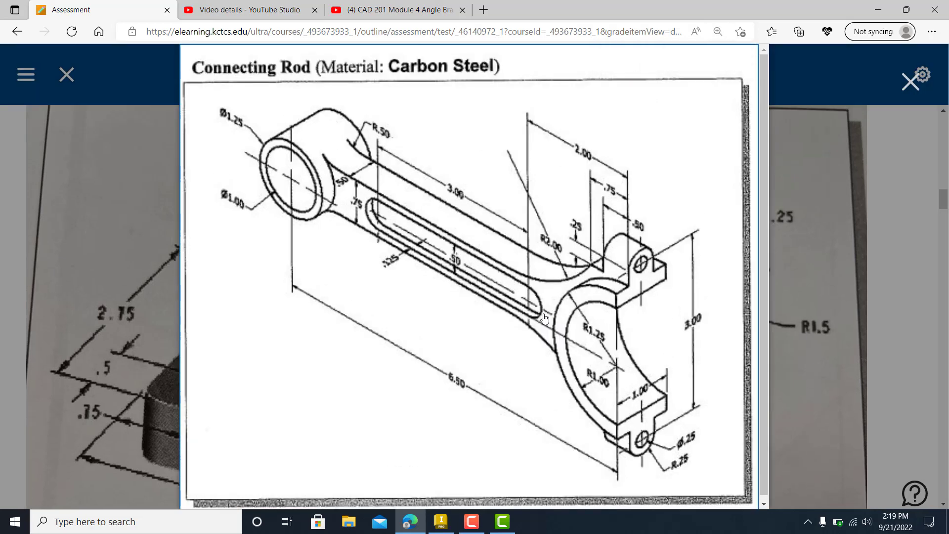
ctrl+scroll(545, 317, up, 1)
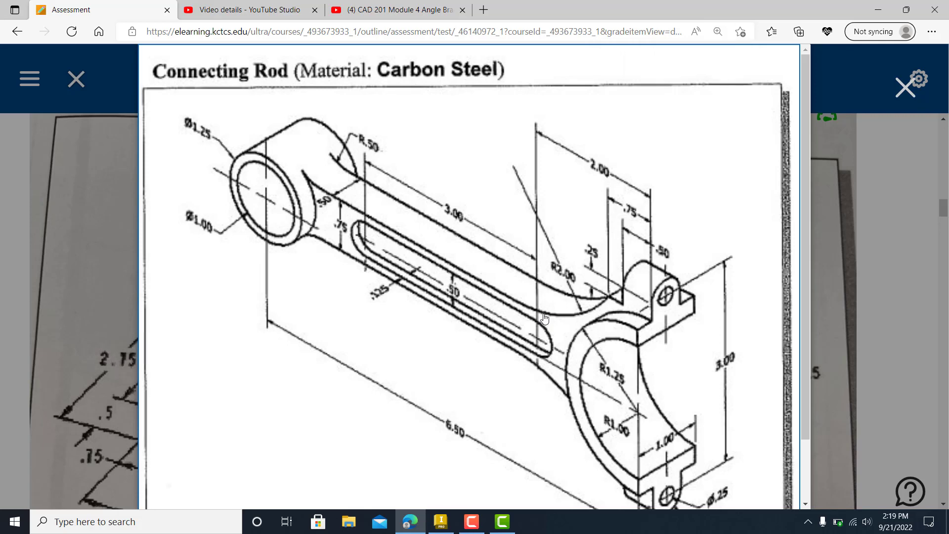
ctrl+scroll(480, 210, down, 4)
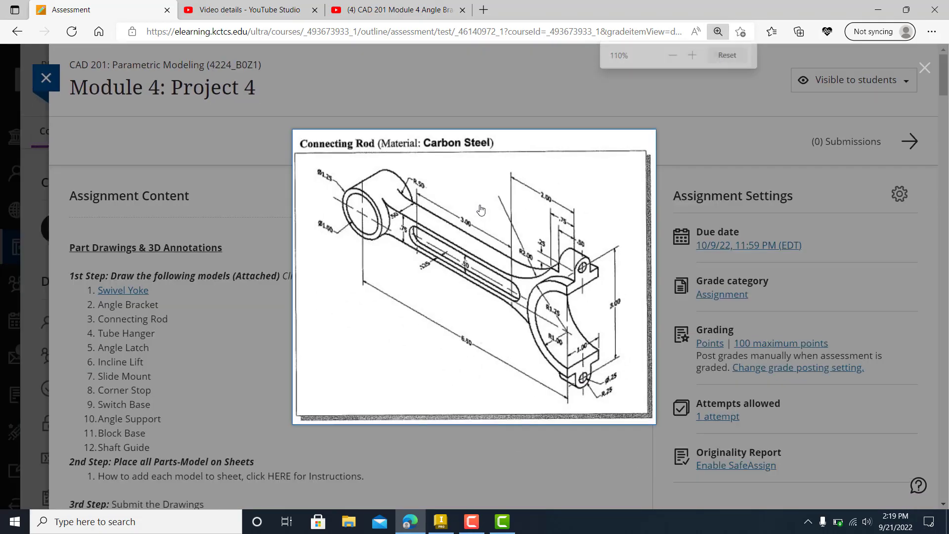
ctrl+scroll(482, 210, down, 1)
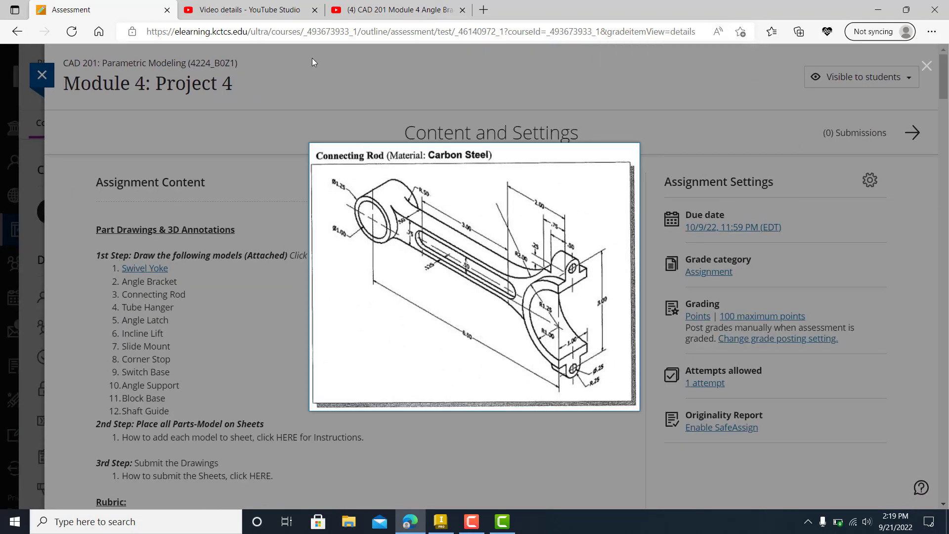
- Separate the Assessment page into its own browser window beside the sketch and minimize the YouTube Studio window
click(906, 9)
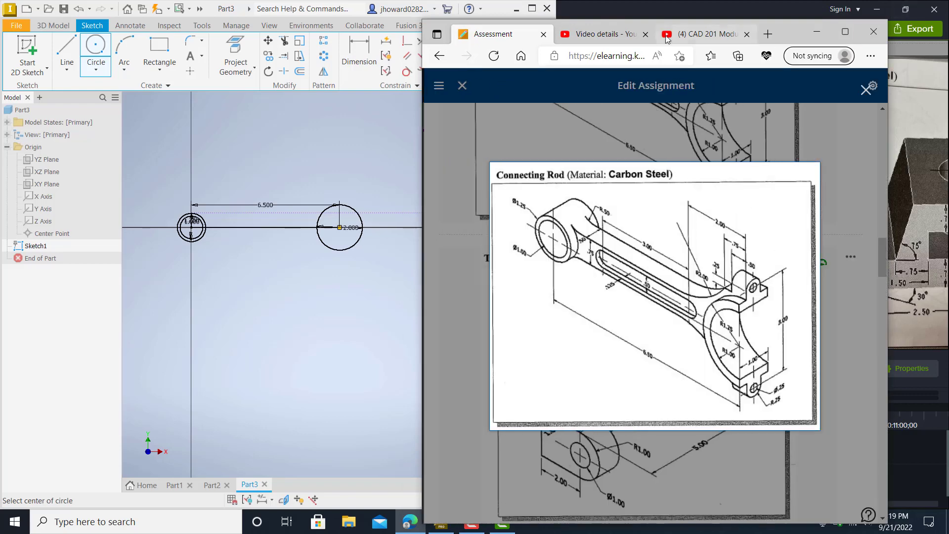
drag(503, 38, 944, 2)
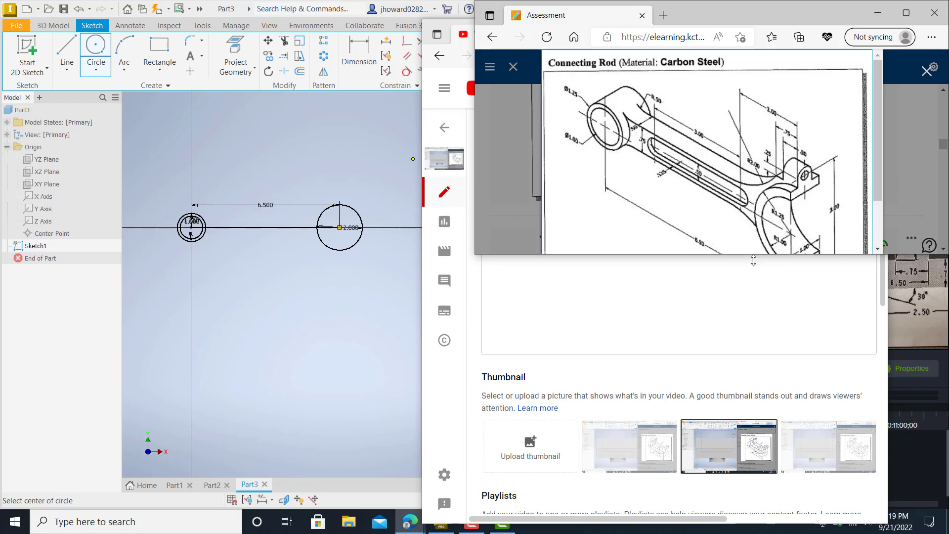
drag(754, 261, 770, 509)
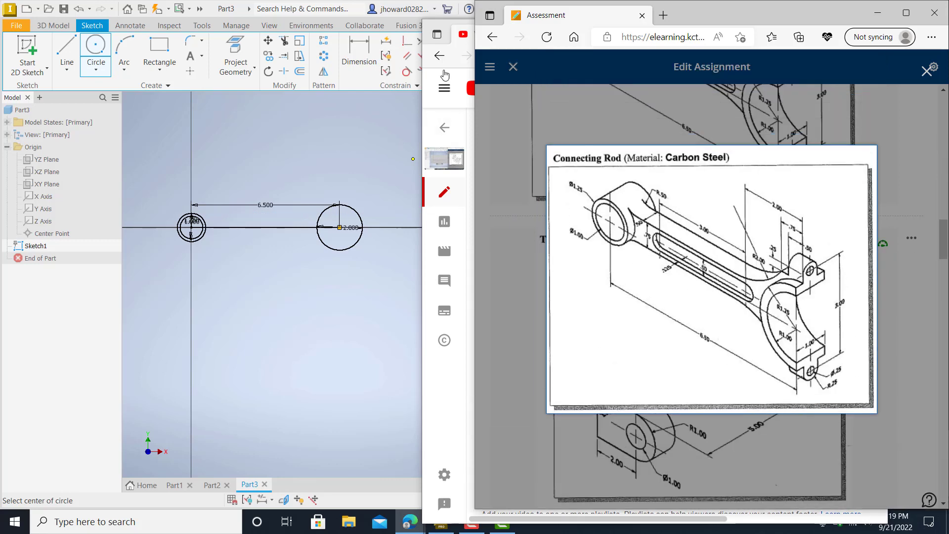
click(450, 26)
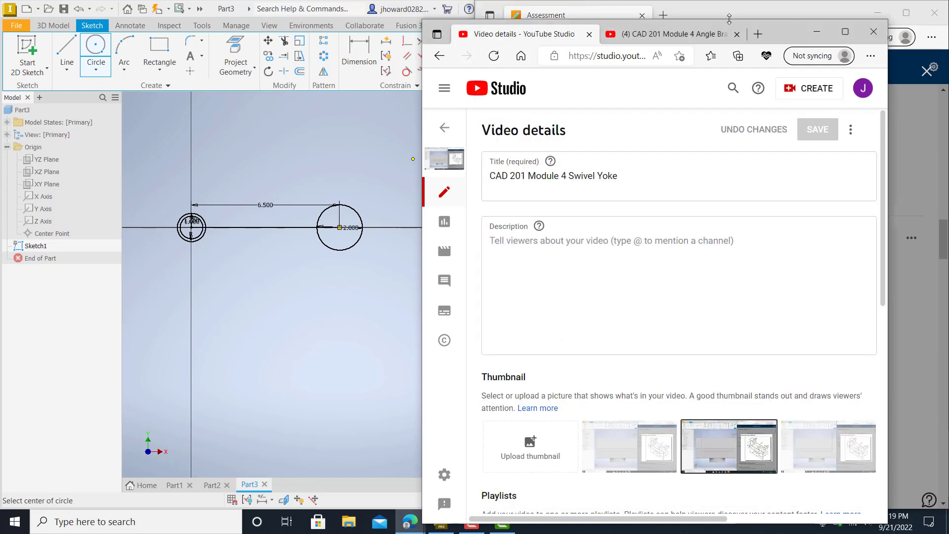
click(817, 31)
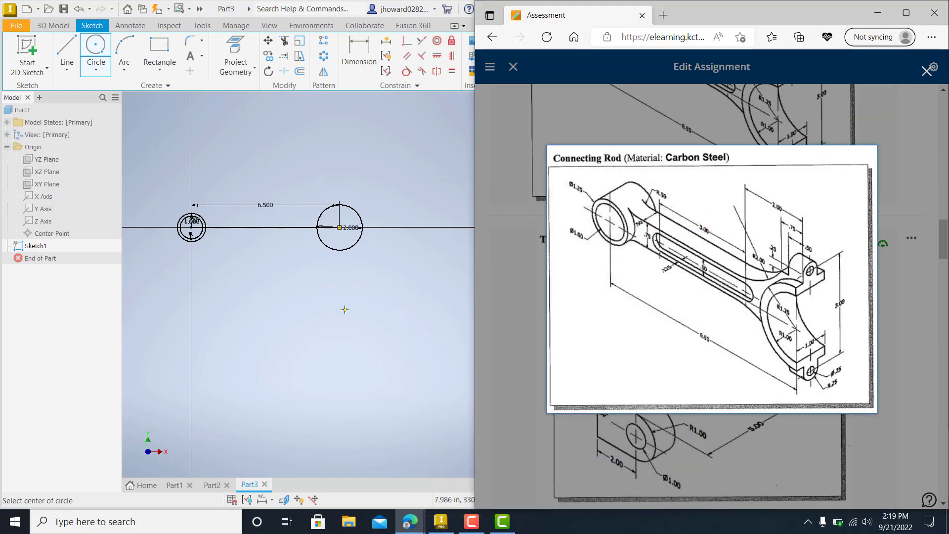
- Draw a circle of diameter 1.25*2 in concentric with the 2 in circle at the rod's large end
click(95, 48)
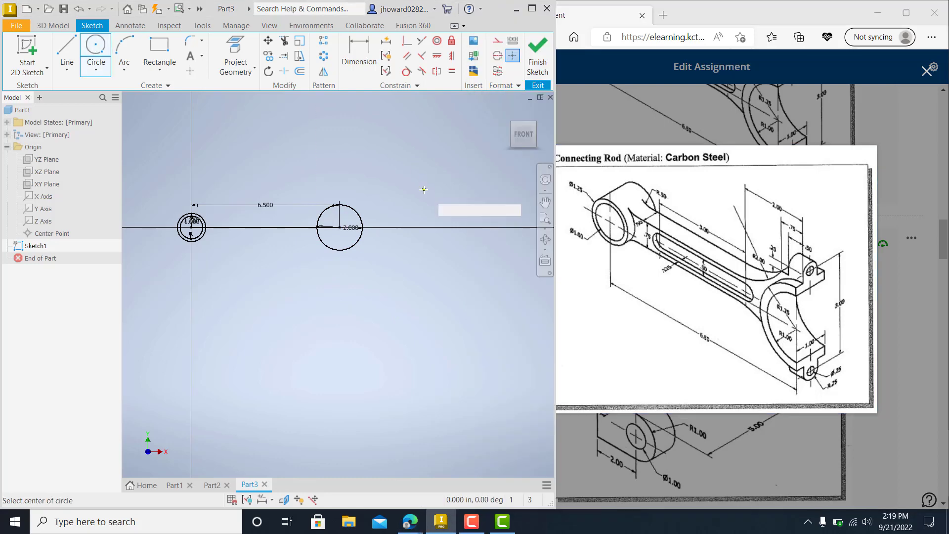
click(339, 228)
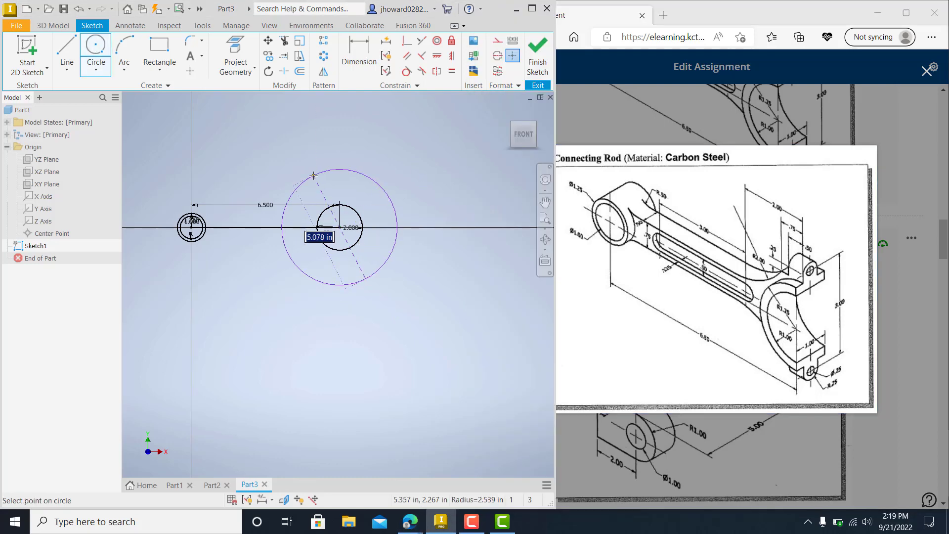
text(1.25*2)
key(Return)
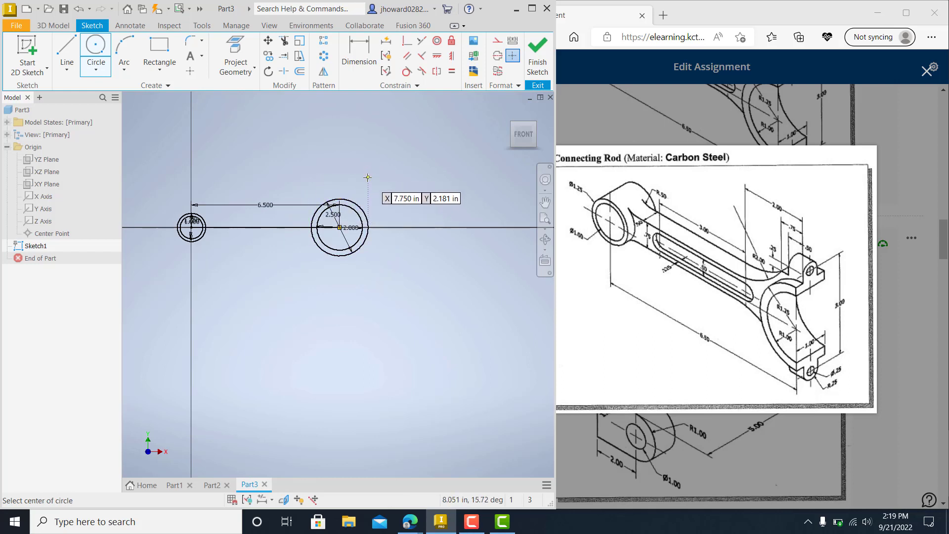
- Draw a line between the centres of the small and large rings
key(Escape)
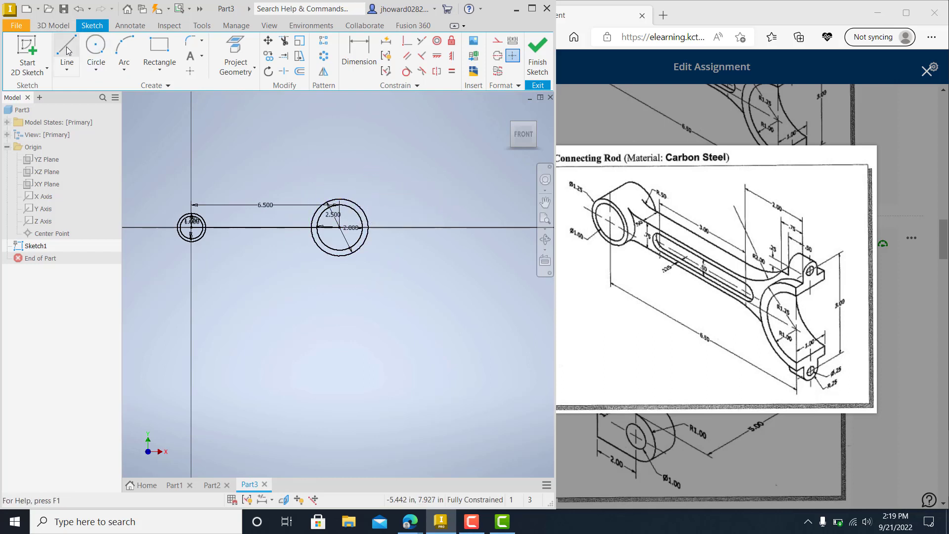
click(66, 48)
click(191, 227)
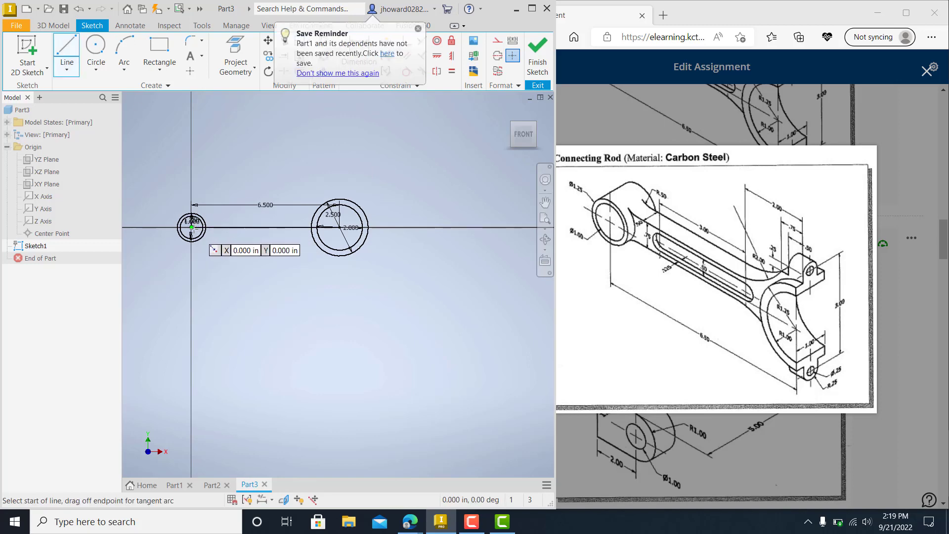
click(339, 227)
key(Escape)
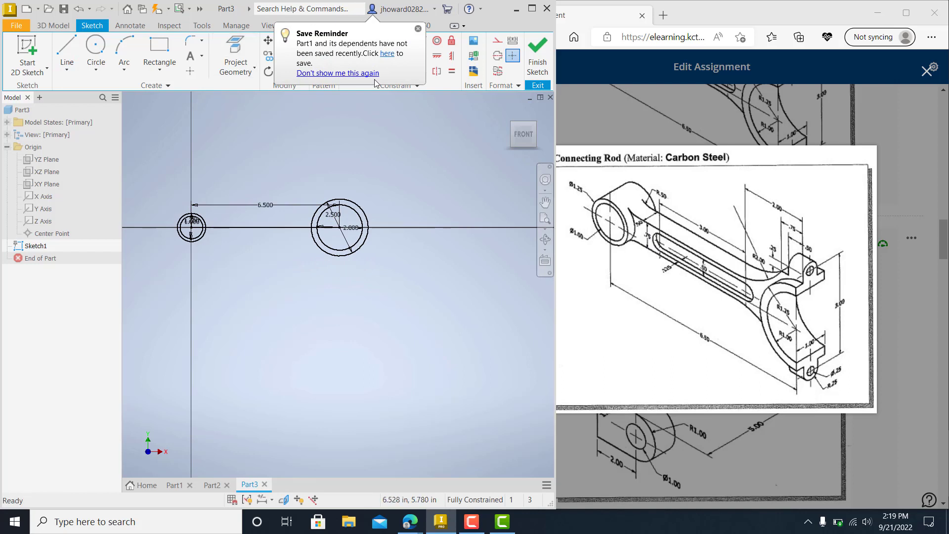
- Try to offset the centre line that joins the two rings
click(300, 71)
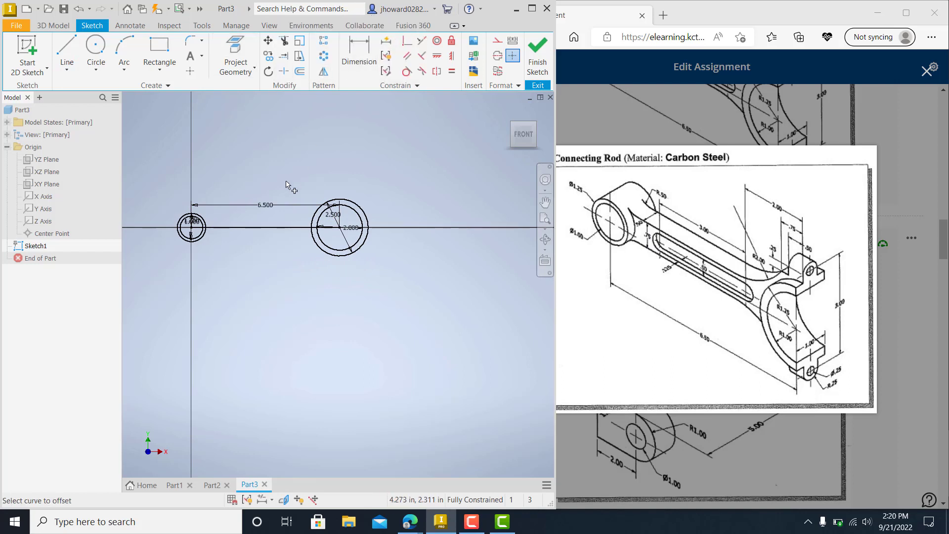
click(271, 228)
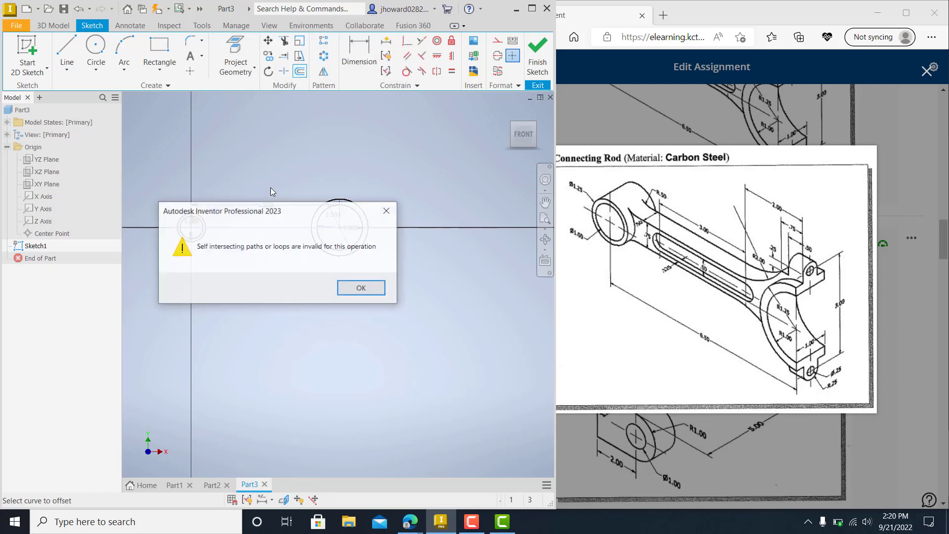
click(382, 287)
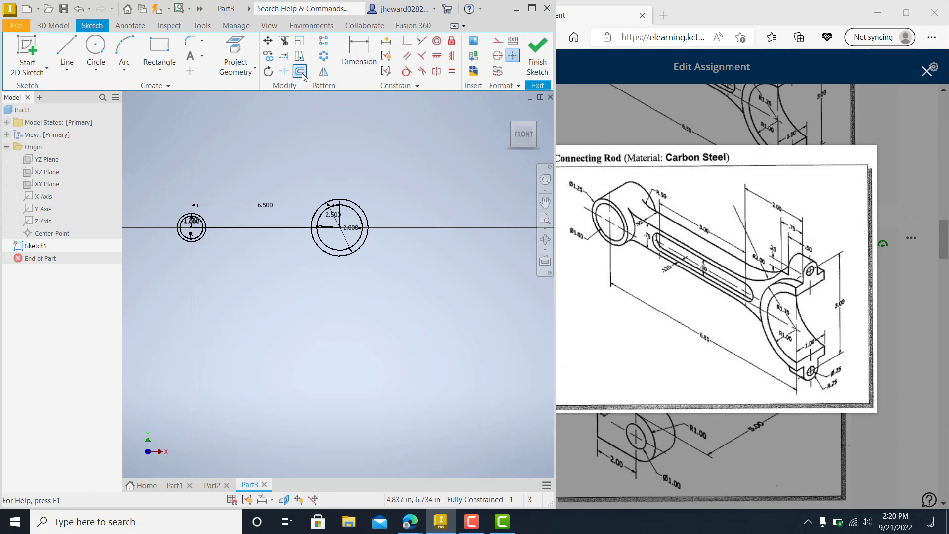
click(280, 229)
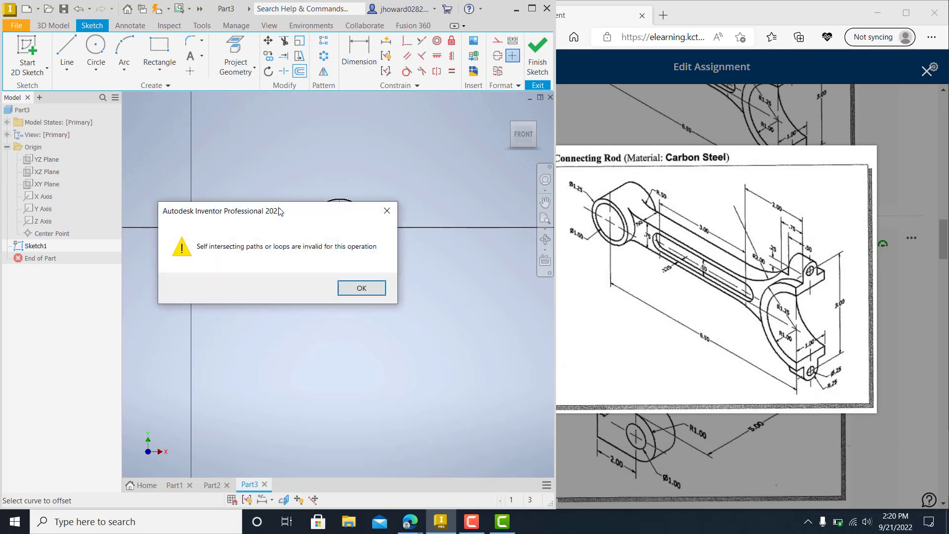
click(356, 286)
scroll(299, 253, down, 6)
middle_drag(297, 251, 396, 278)
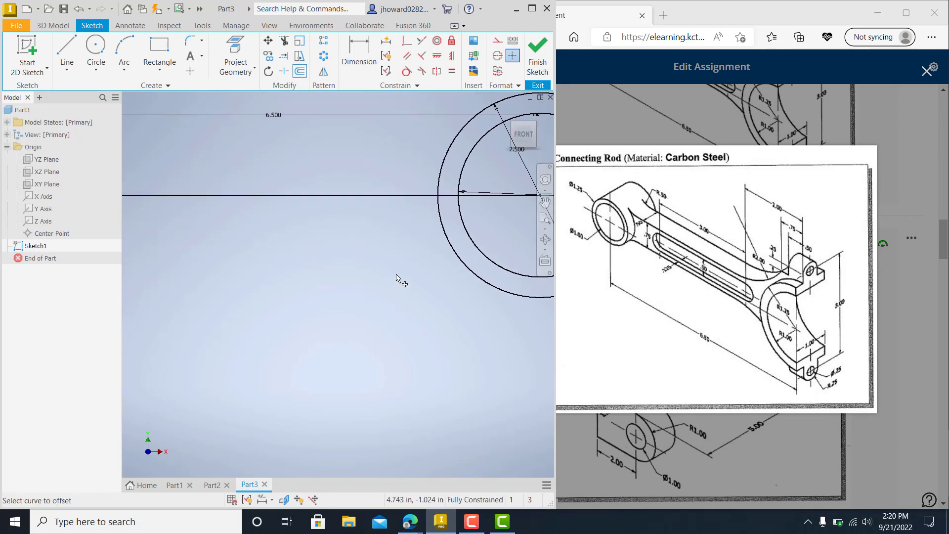
scroll(397, 275, up, 5)
scroll(398, 272, up, 3)
key(Escape)
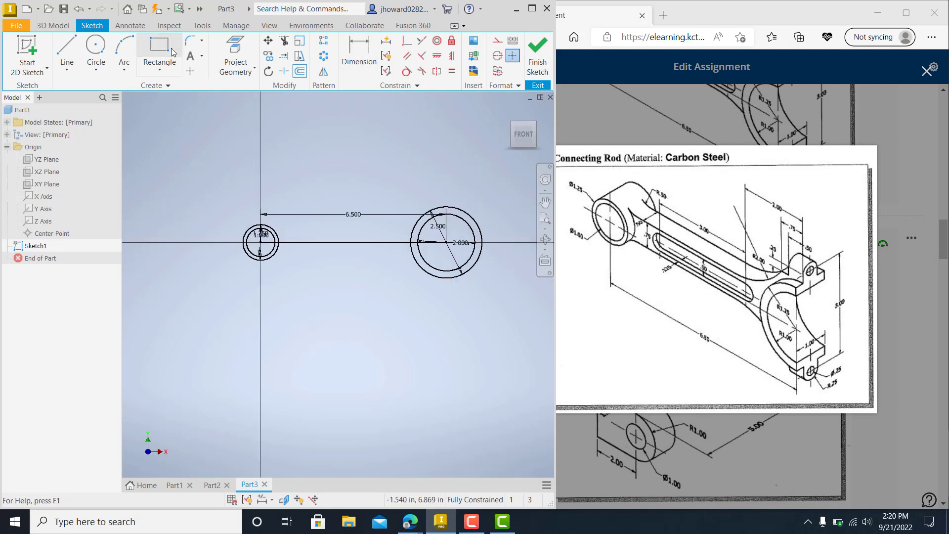
- Draw a horizontal line about 1 in above the centre line, extending past both rings, and constrain it parallel to the centre line
click(69, 50)
click(243, 214)
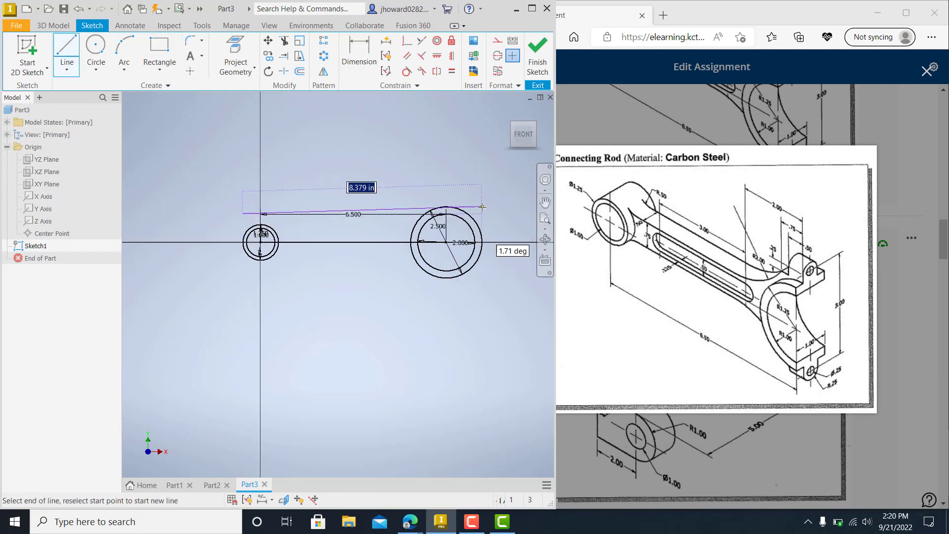
click(497, 213)
key(Escape)
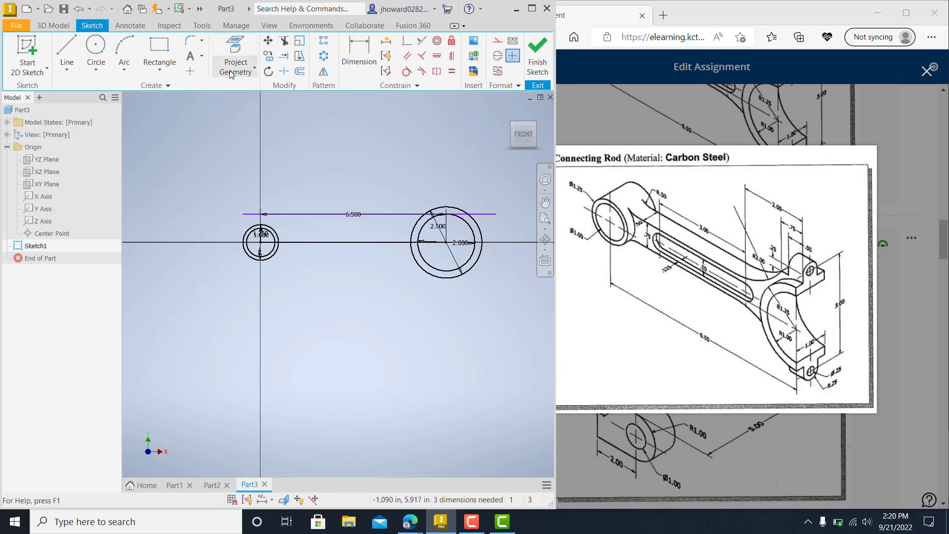
click(407, 56)
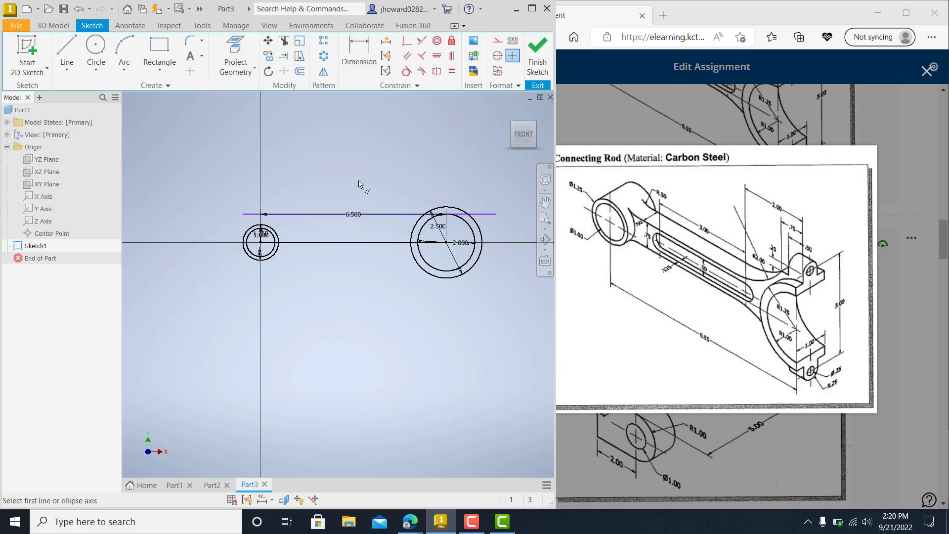
click(366, 241)
click(370, 216)
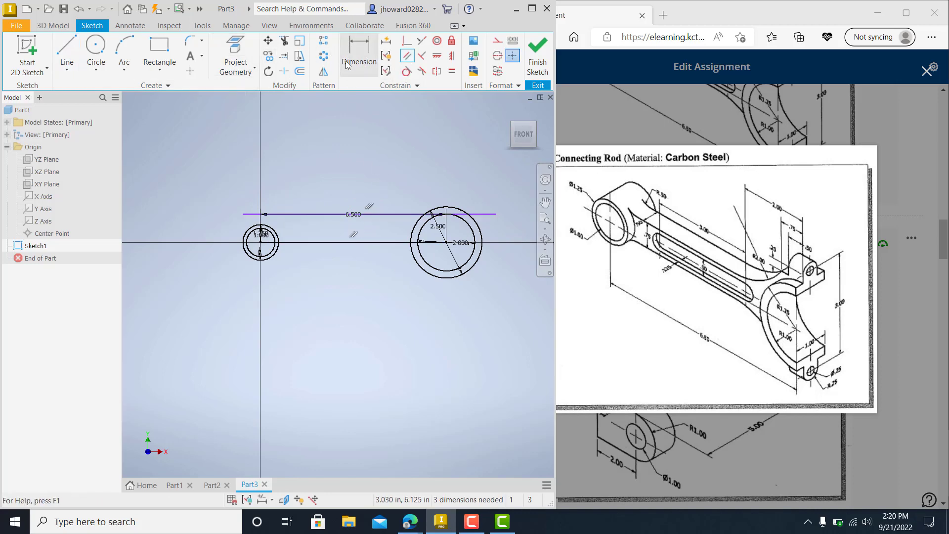
- Dimension the distance between the centre line and the upper parallel line as .375 in
click(359, 54)
click(322, 243)
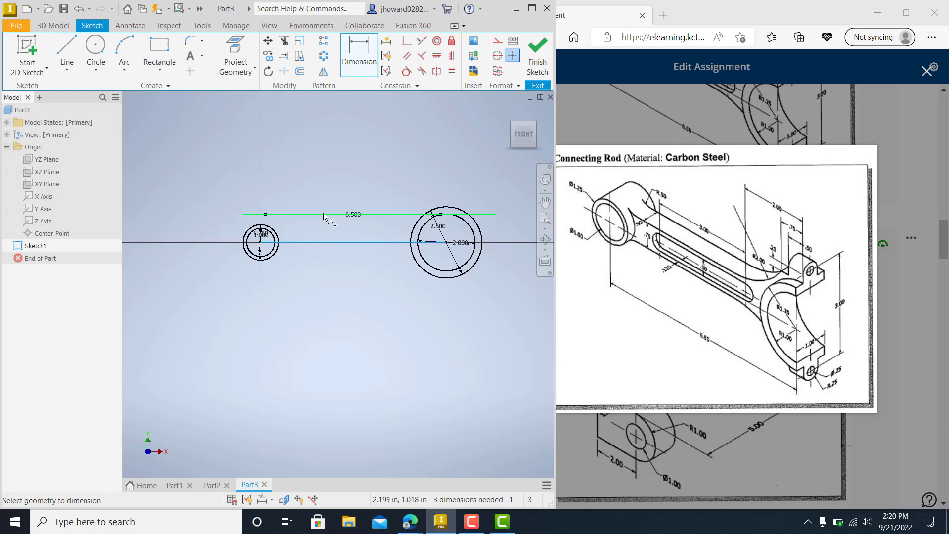
click(324, 215)
click(329, 235)
text(.3)
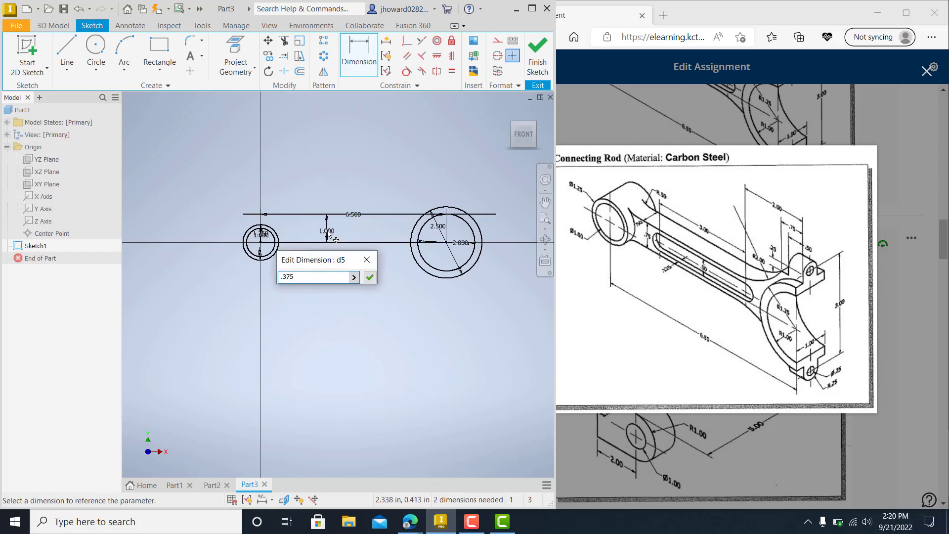
text(75)
key(Return)
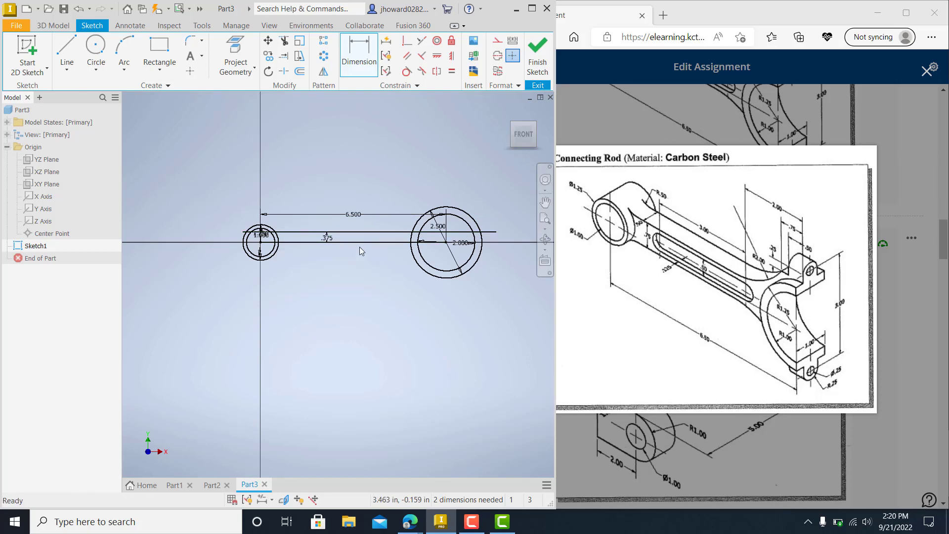
scroll(361, 246, up, 3)
key(Escape)
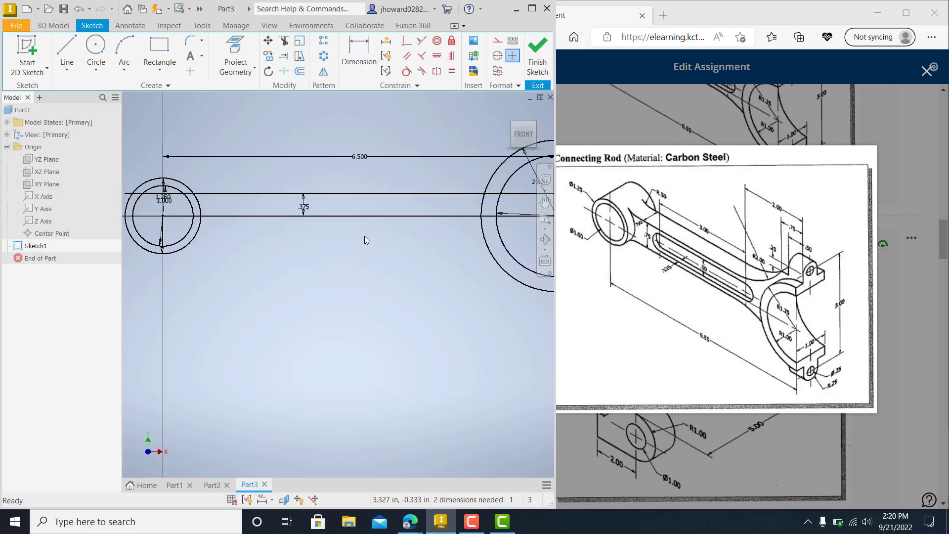
- Mirror the upper edge line about the centre line to form the rod's lower edge
scroll(364, 236, down, 2)
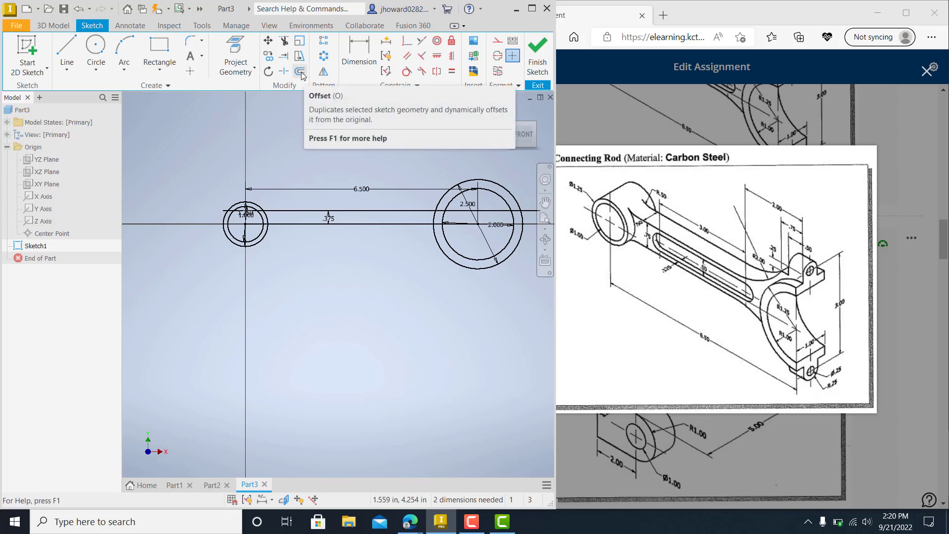
click(323, 76)
click(363, 211)
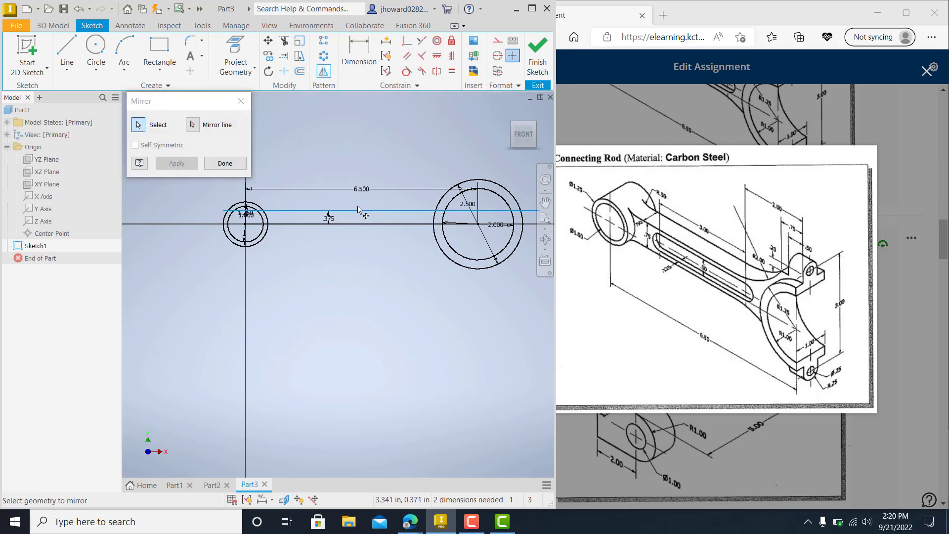
click(325, 224)
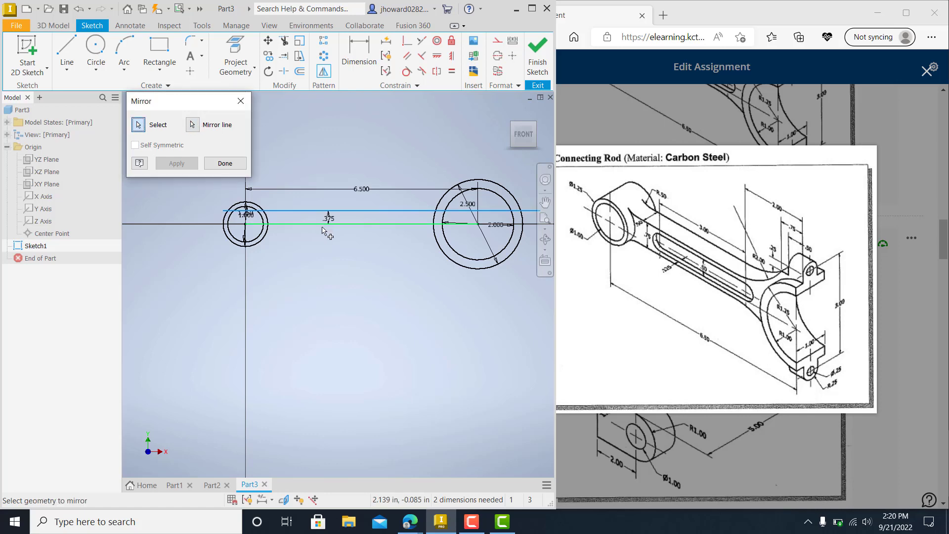
click(189, 164)
click(244, 166)
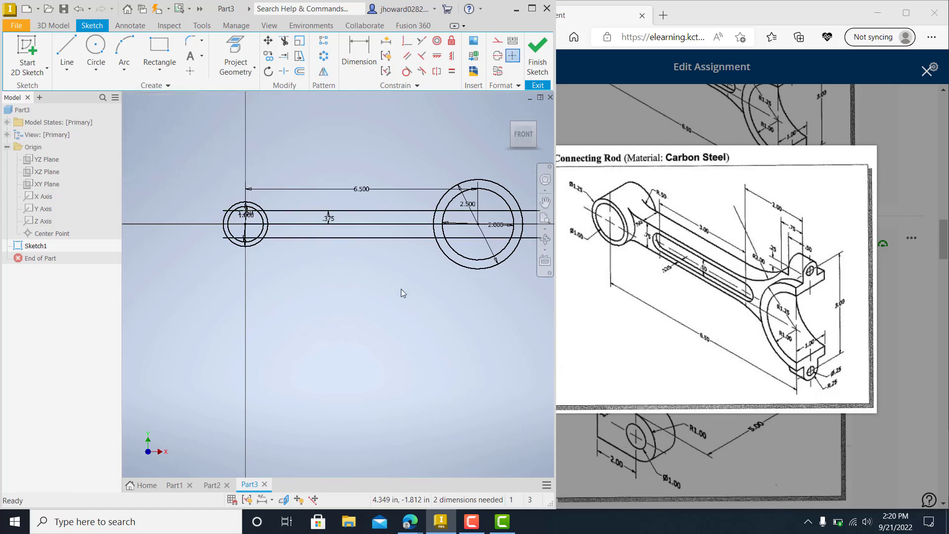
- Trim both edge lines back to the outer circle of the small ring on the side facing the large ring
middle_drag(427, 276, 394, 287)
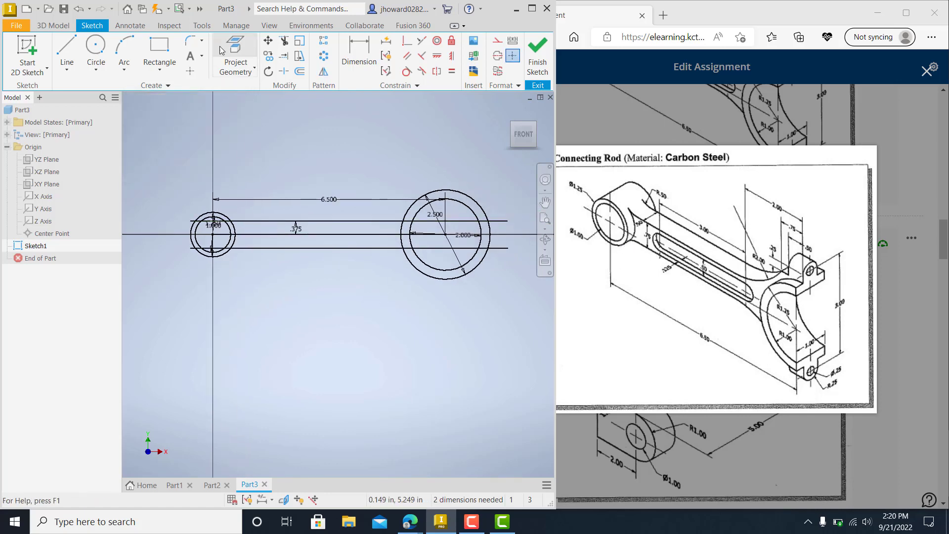
click(284, 42)
scroll(204, 248, down, 5)
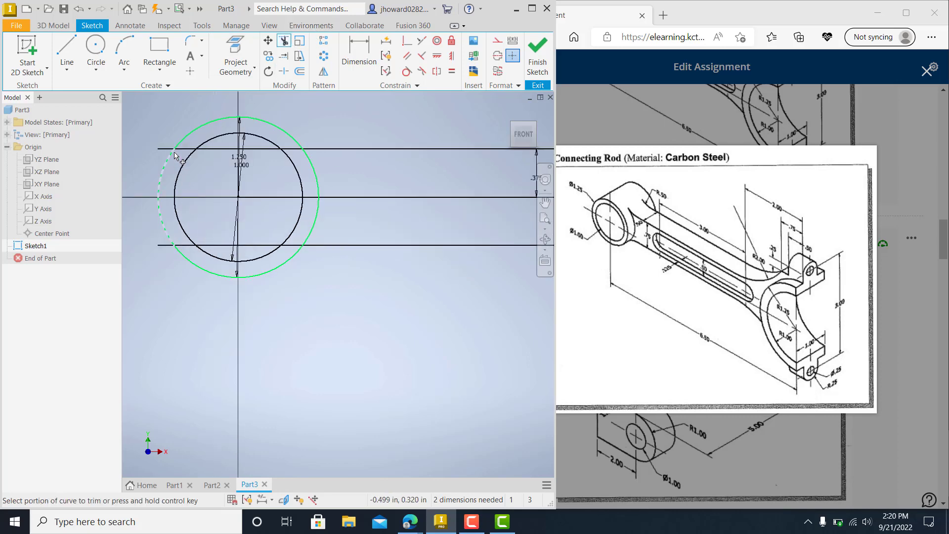
click(214, 149)
click(289, 150)
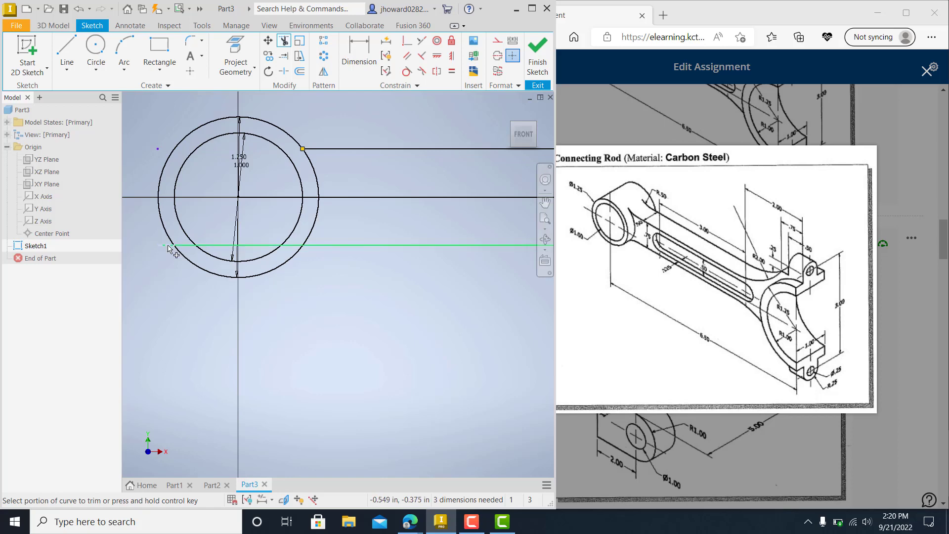
click(215, 246)
click(292, 245)
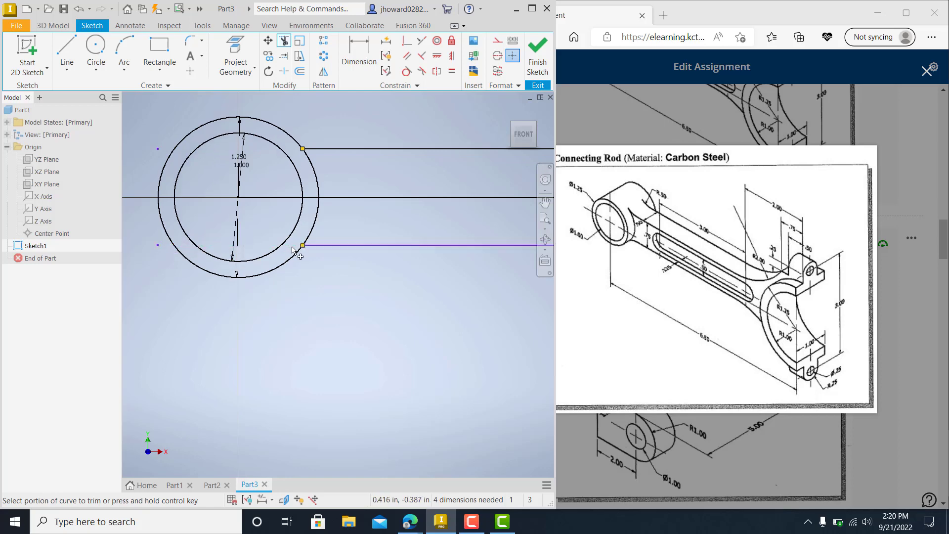
- Trim both edge lines inside the large ring so the rod edges stop at its outer circle on the side facing the small ring
scroll(325, 285, up, 5)
middle_drag(403, 301, 17, 303)
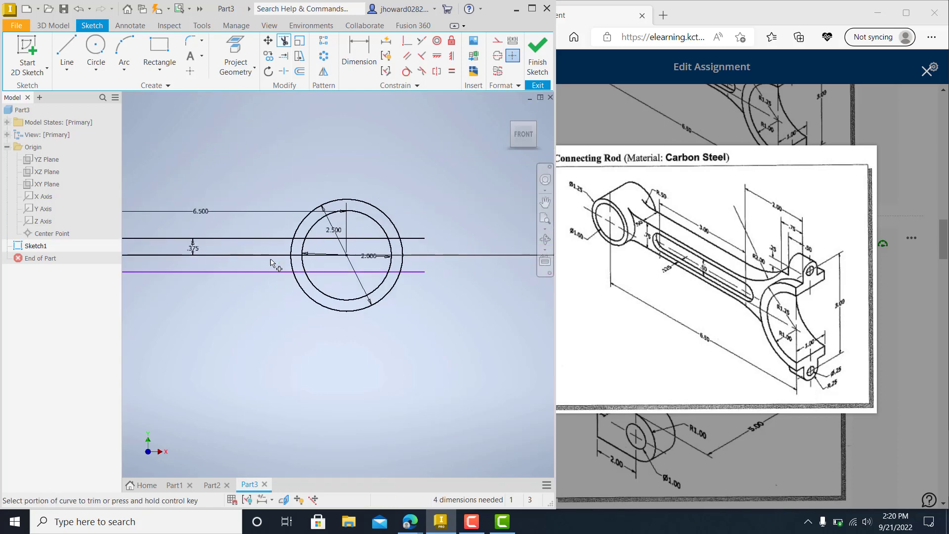
scroll(311, 248, down, 3)
click(321, 228)
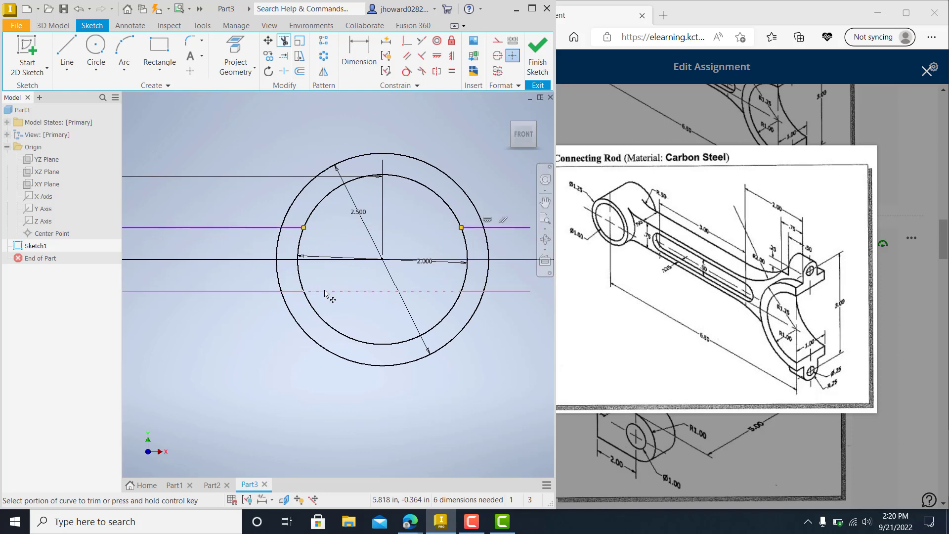
click(311, 291)
click(291, 291)
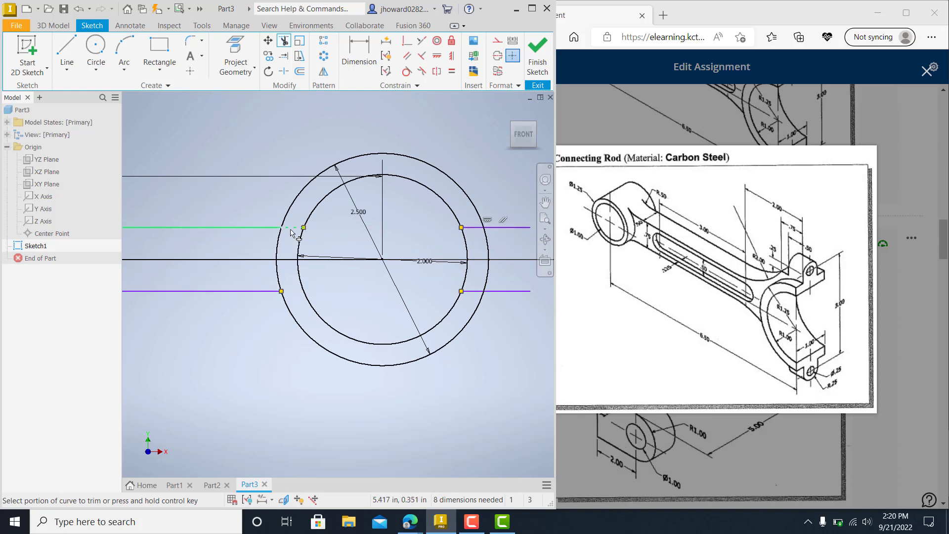
click(292, 231)
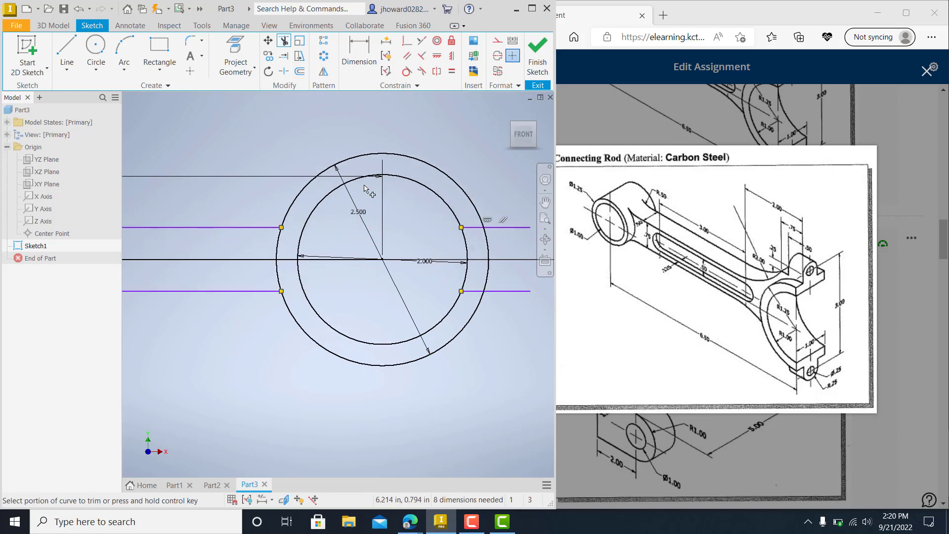
scroll(392, 238, down, 3)
scroll(354, 251, up, 3)
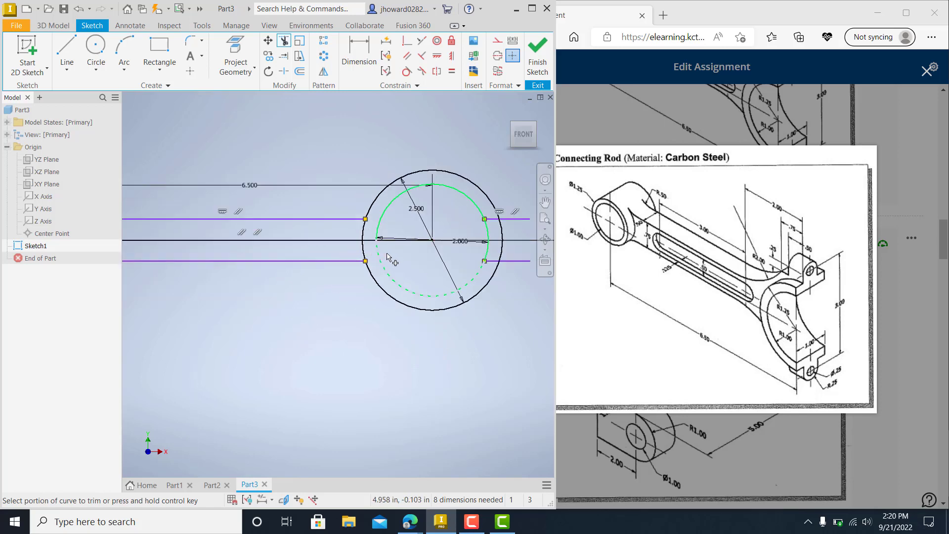
key(Escape)
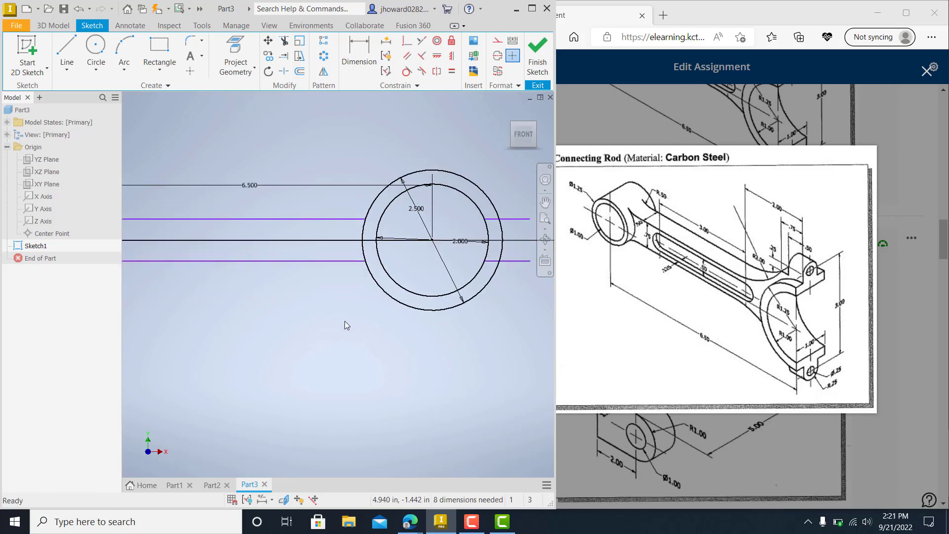
- Try to round the corner between the small ring's outer circle and the rod's upper edge line with a .5 in 2D fillet
scroll(345, 321, down, 3)
mouse_move(333, 316)
middle_down()
mouse_move(332, 301)
mouse_move(365, 288)
middle_up()
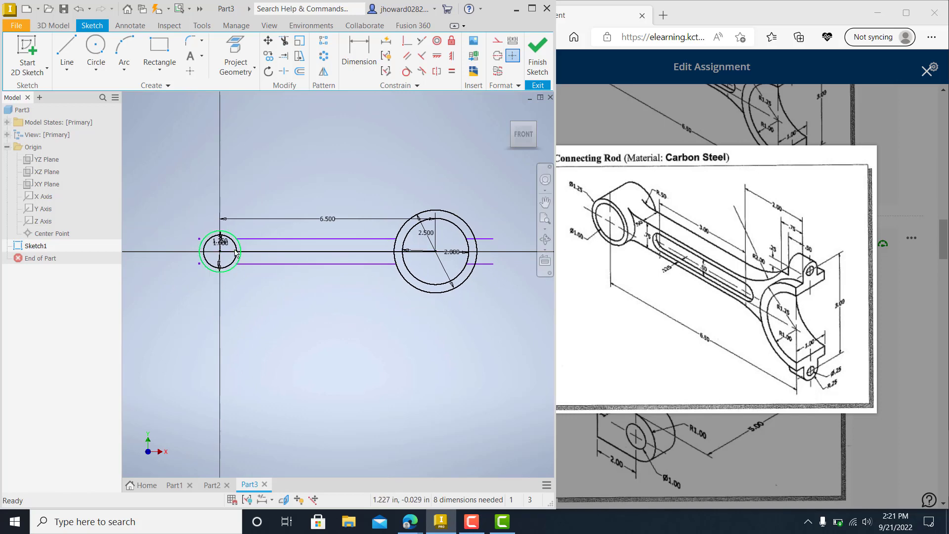
scroll(233, 253, up, 3)
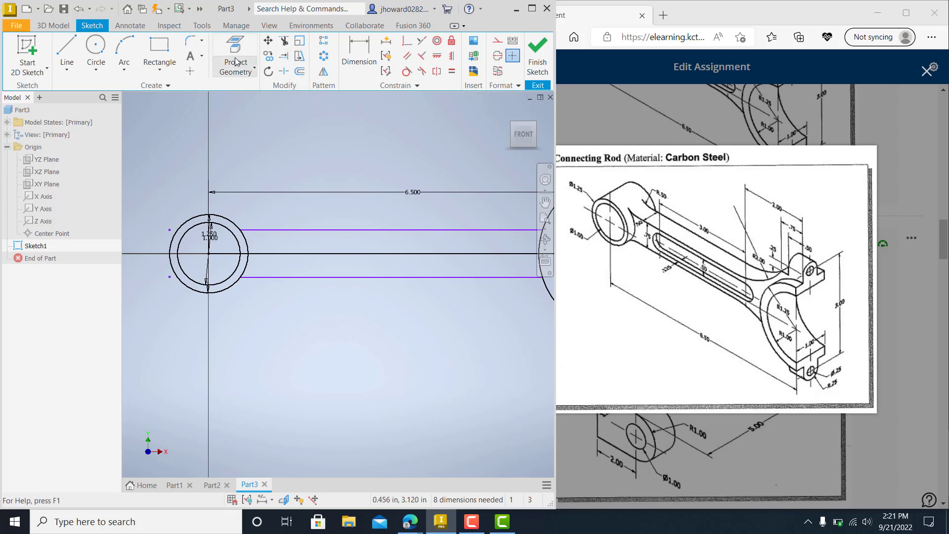
click(191, 41)
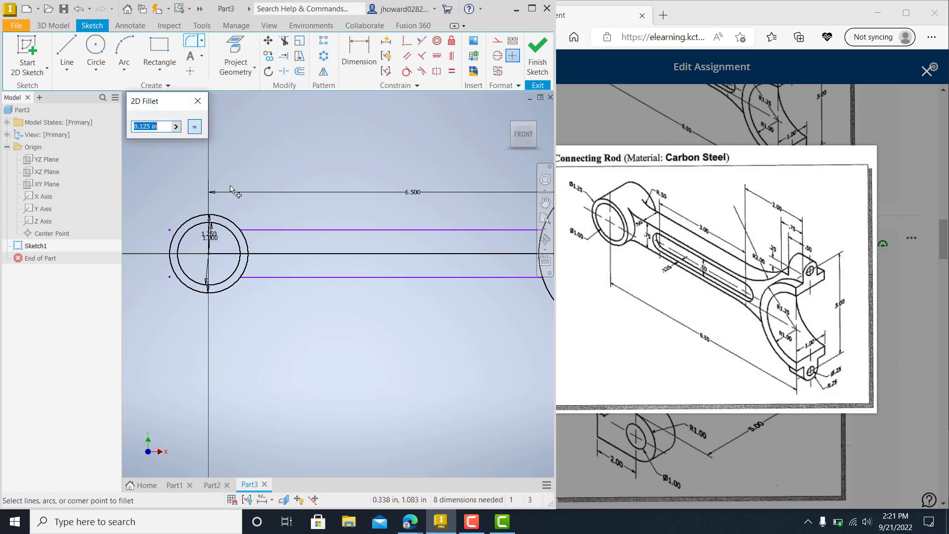
text(.5)
key(Return)
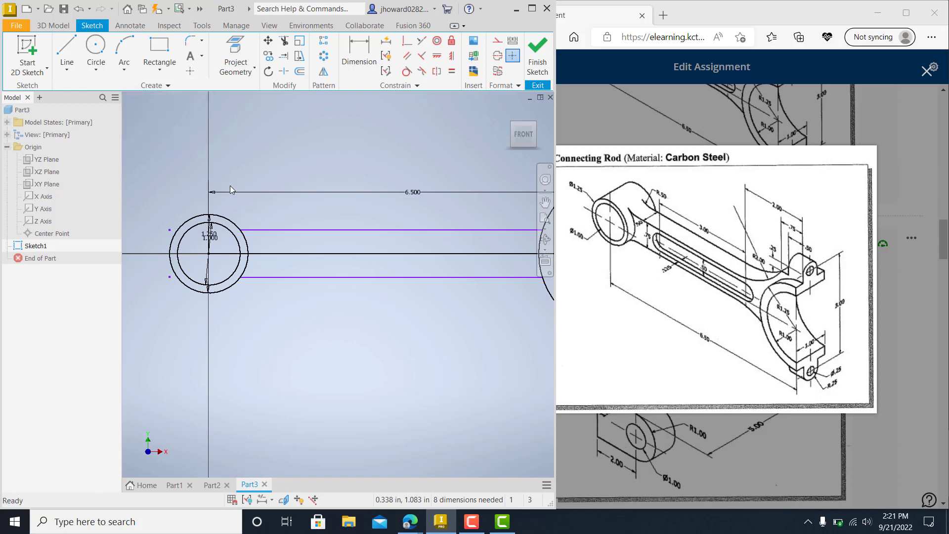
click(235, 221)
click(253, 230)
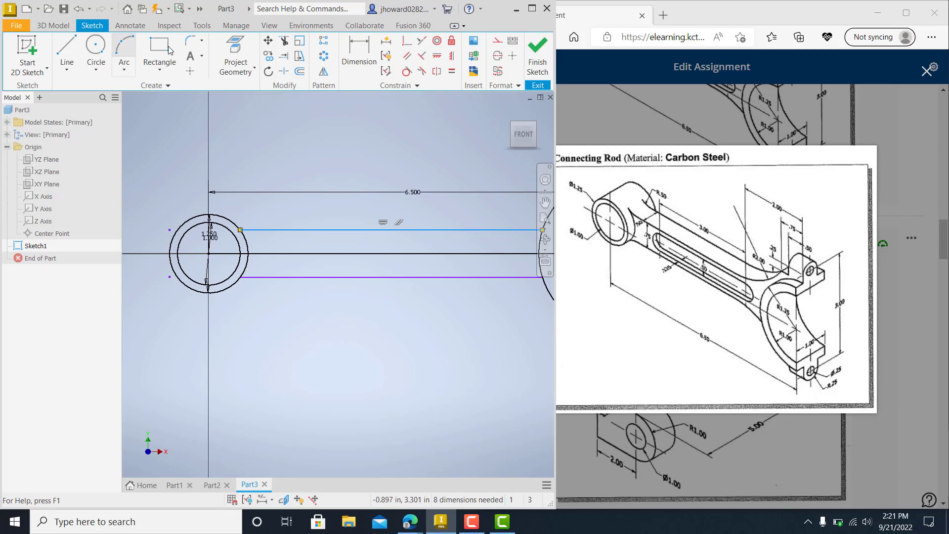
click(191, 41)
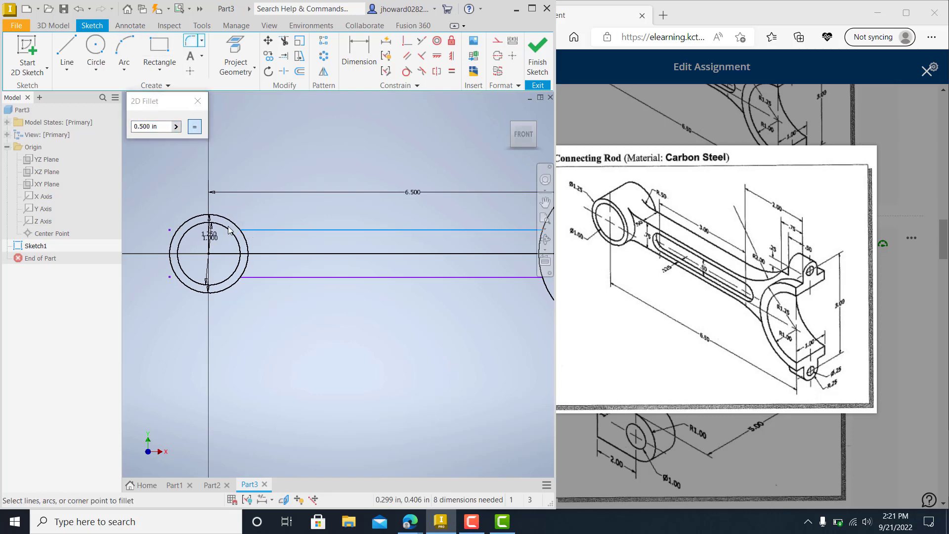
key(Escape)
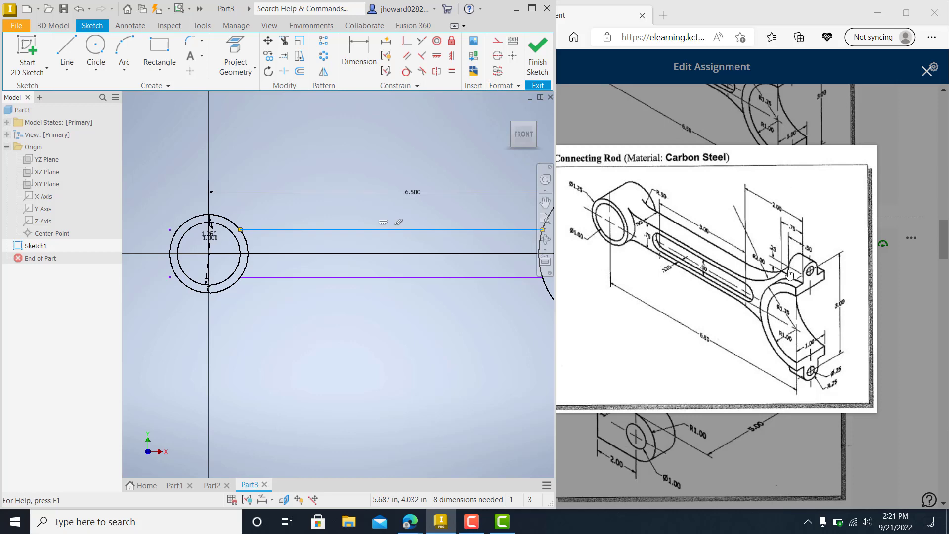
mouse_move(440, 346)
middle_down()
mouse_move(390, 333)
mouse_move(359, 344)
middle_up()
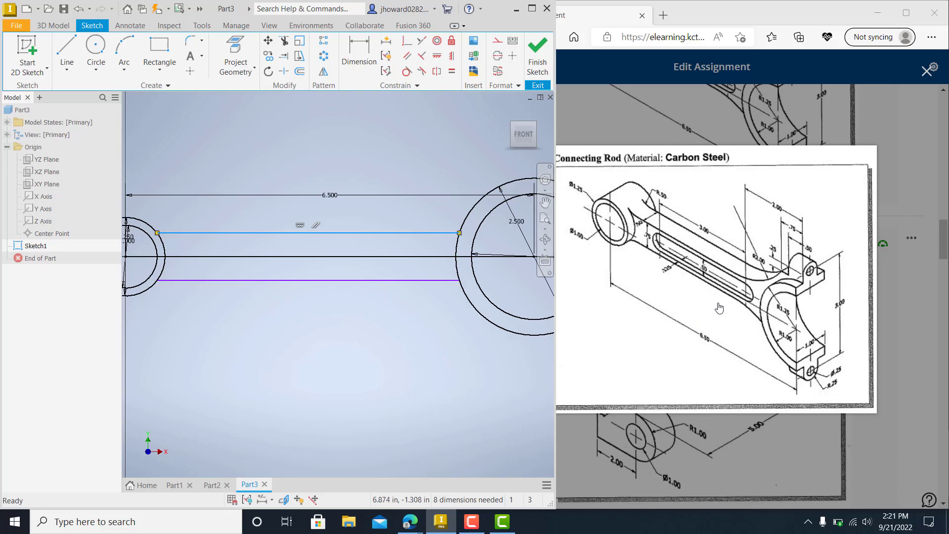
scroll(434, 392, down, 3)
scroll(498, 293, up, 4)
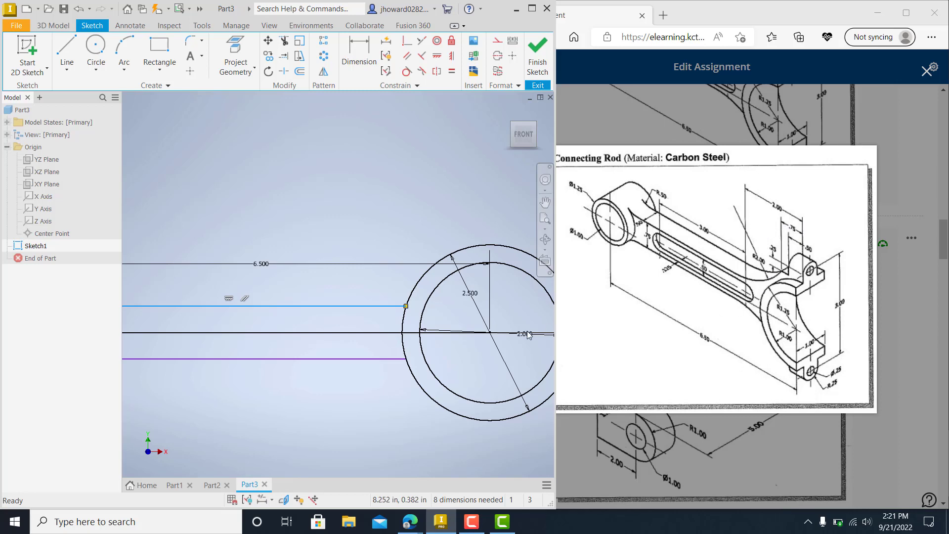
middle_drag(528, 335, 488, 334)
key(l)
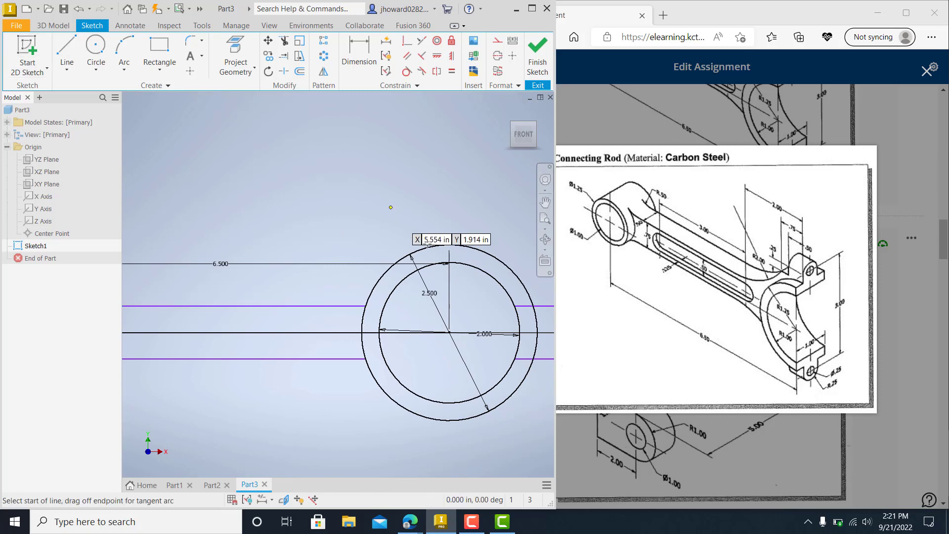
click(449, 333)
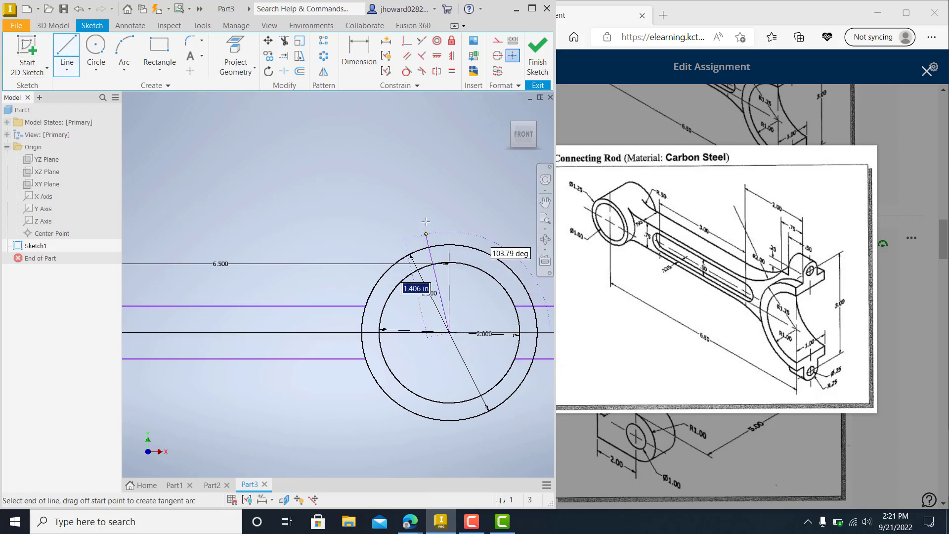
key(Escape)
click(449, 190)
key(Delete)
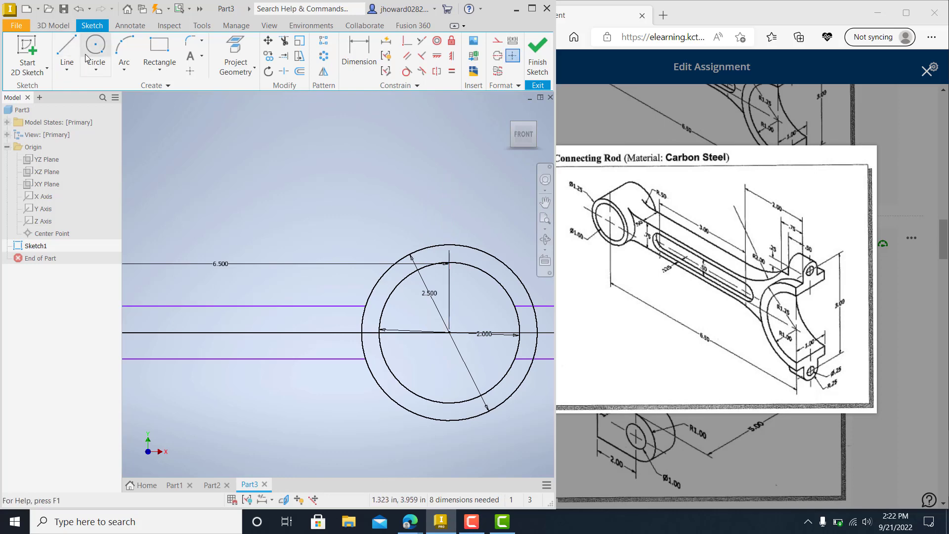
- Draw a vertical line from the top of the large ring's outer circle through its centre to below the ring
click(66, 52)
click(449, 244)
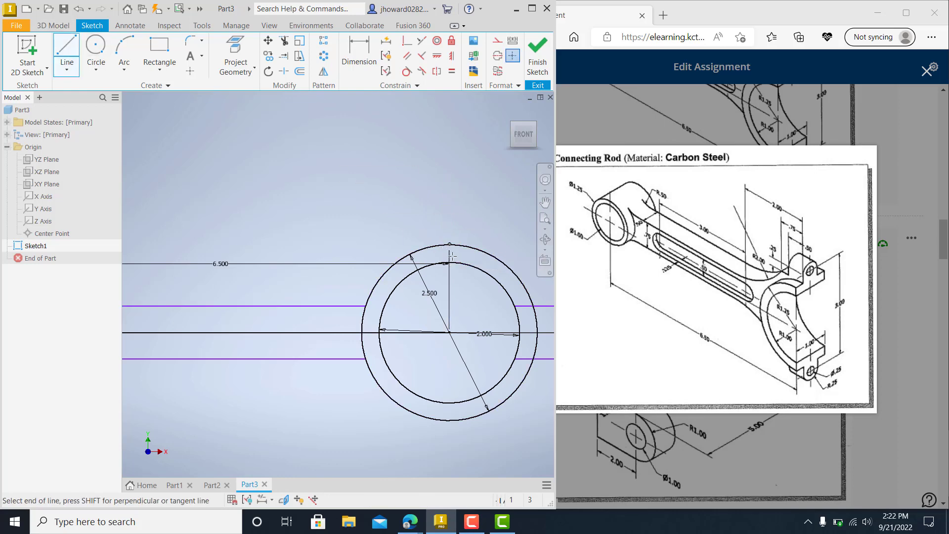
click(449, 451)
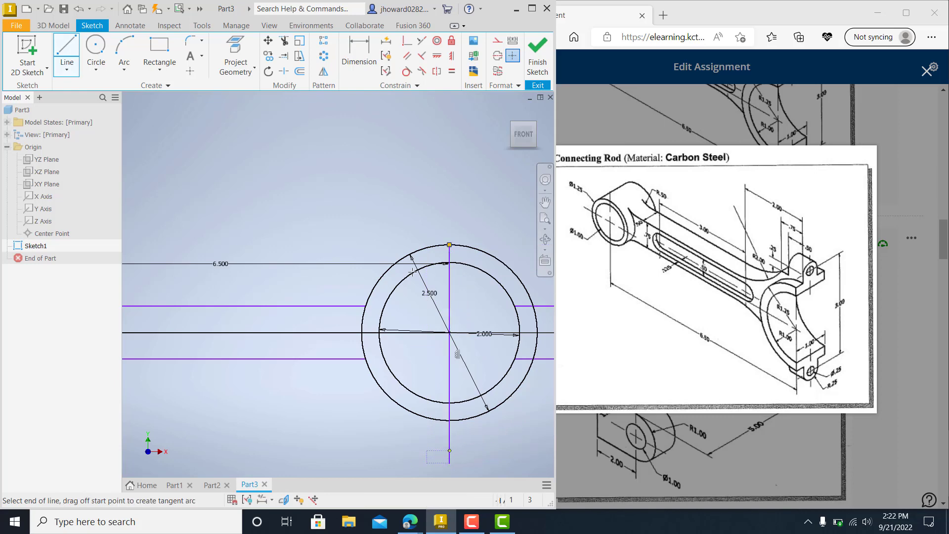
- Trim away the half of the large ring beyond the vertical line and delete the arc and edge-line pieces left over there
click(284, 40)
mouse_move(501, 446)
mouse_down()
mouse_move(470, 349)
mouse_move(460, 220)
mouse_up()
click(545, 201)
drag(513, 384, 373, 374)
key(Escape)
drag(470, 398, 361, 252)
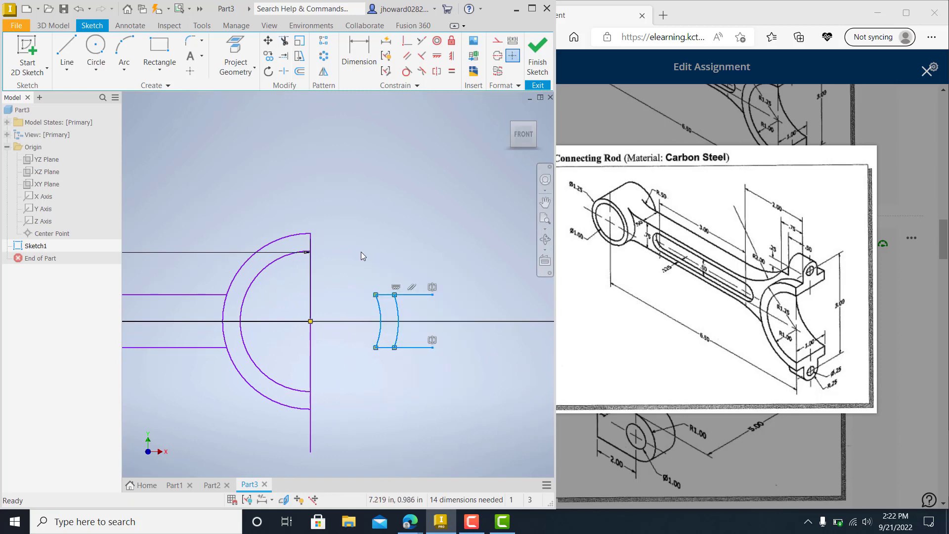
key(Delete)
- Trim the vertical line inside and below the half ring, and the outer arc between the two rod edge lines
key(x)
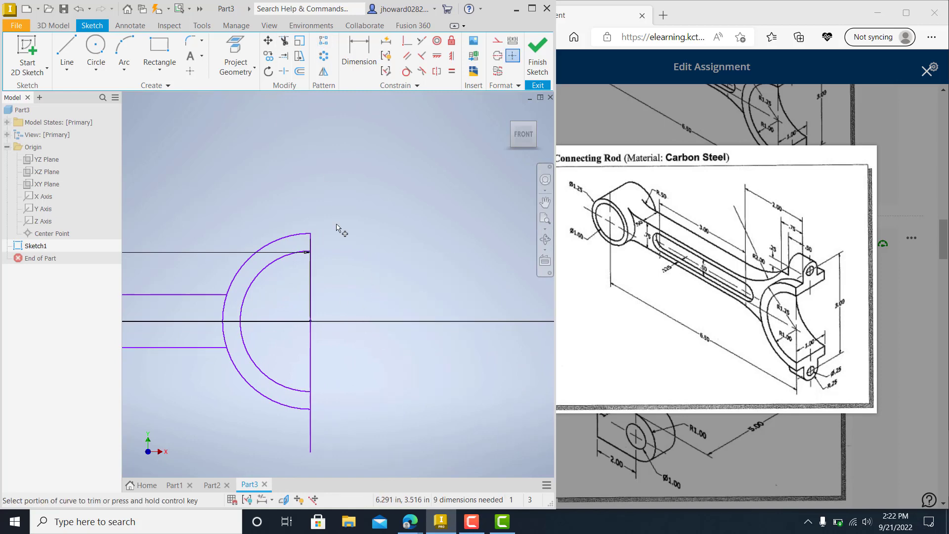
mouse_move(299, 280)
mouse_down()
mouse_move(308, 335)
mouse_move(325, 358)
mouse_up()
mouse_move(330, 410)
mouse_down()
mouse_move(310, 435)
mouse_move(340, 409)
mouse_up()
key(F2)
drag(346, 305, 444, 285)
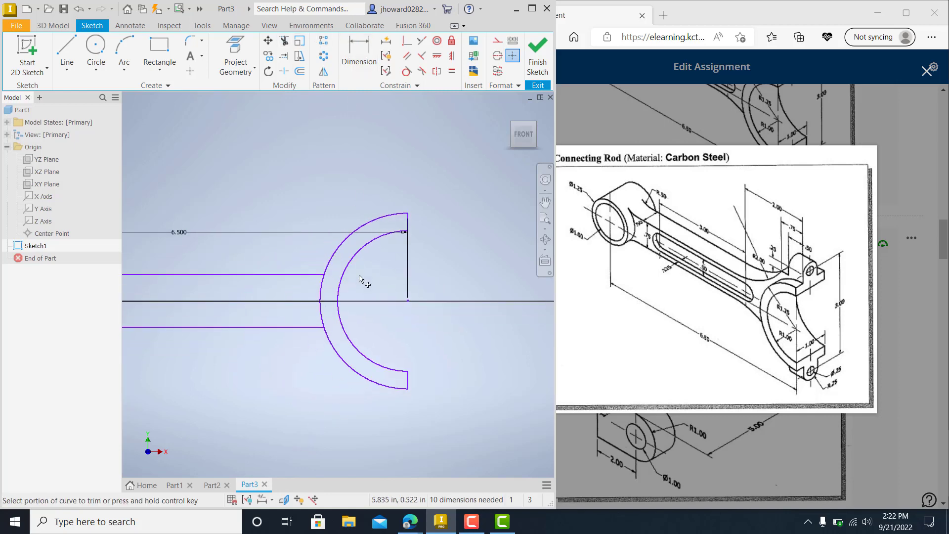
mouse_move(327, 290)
mouse_down()
mouse_move(317, 294)
mouse_move(324, 316)
mouse_up()
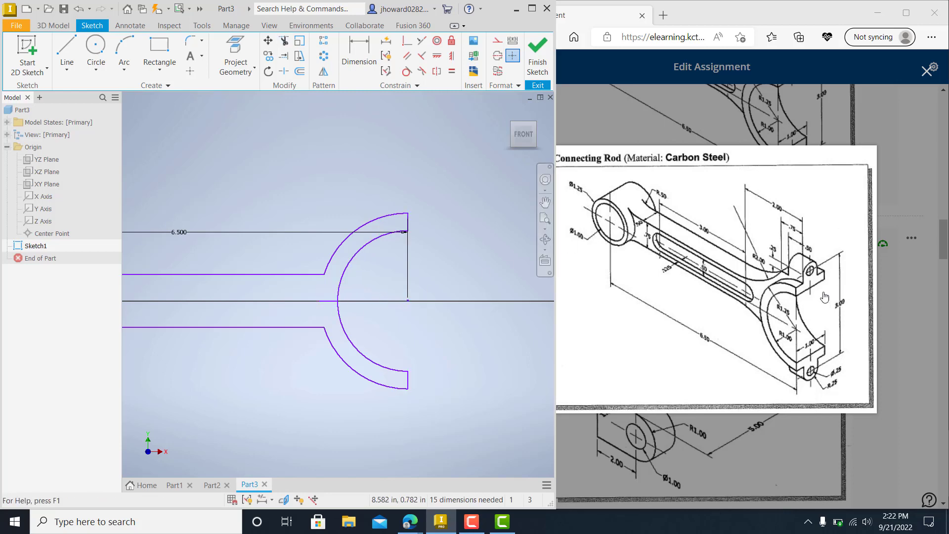
- Draw a horizontal line about 0.455 in long above the half ring, ending vertically in line with the ring's upper end
click(66, 49)
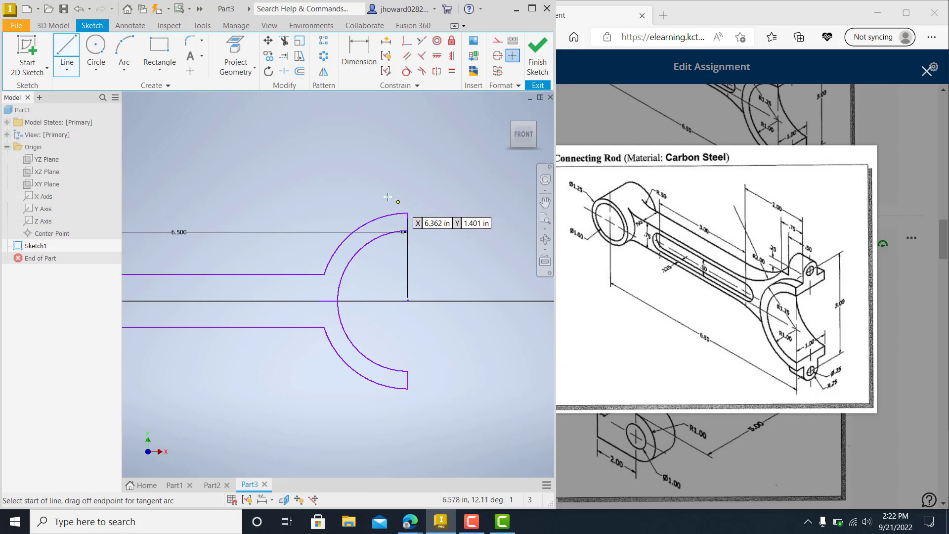
click(375, 180)
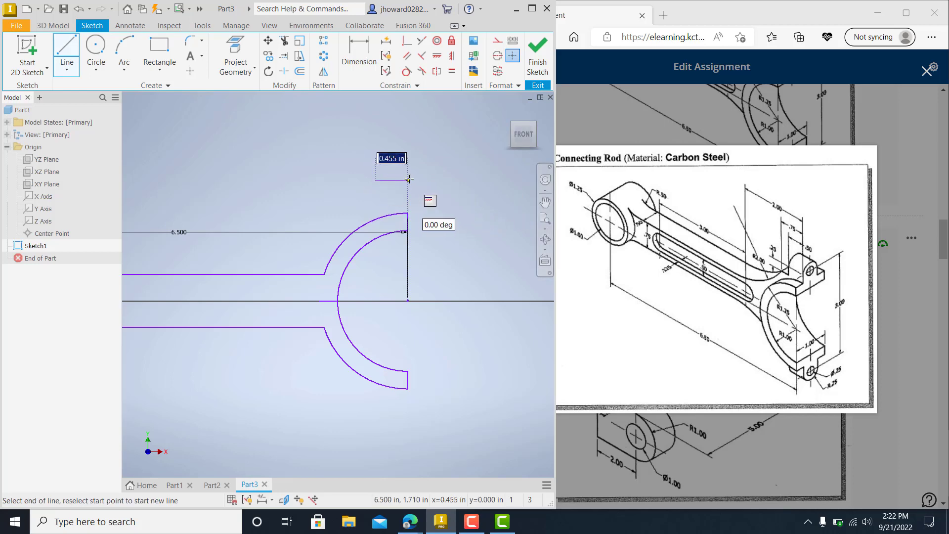
click(408, 180)
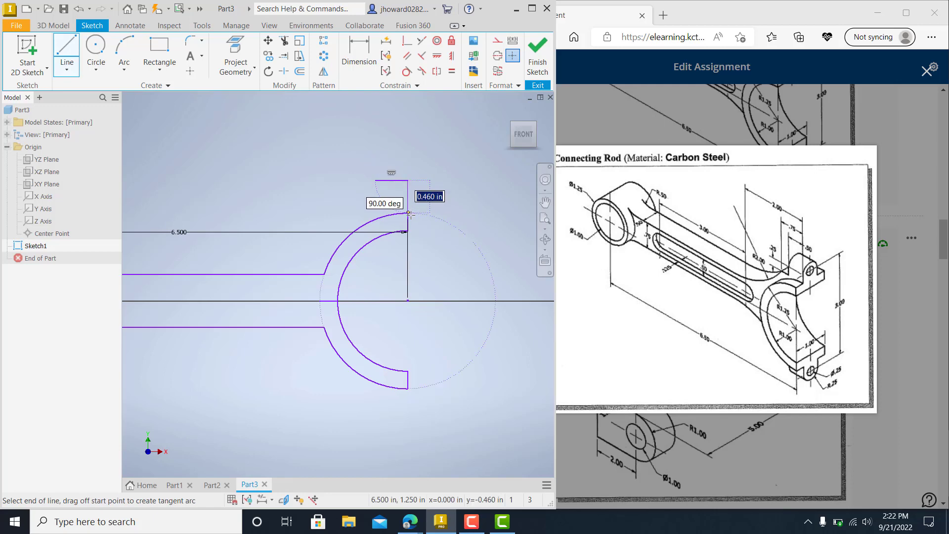
key(Escape)
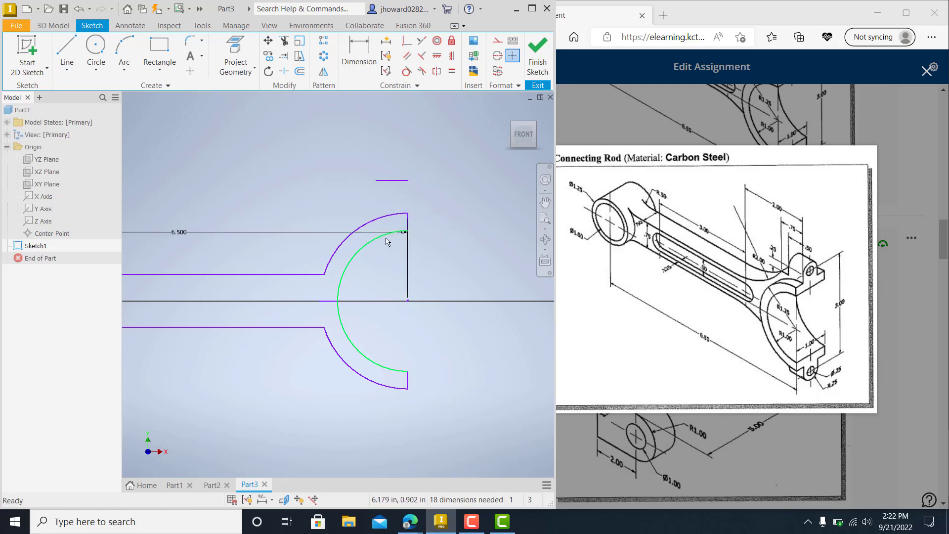
- Delete the 6.500 in dimension and the short vertical line closing the half ring's upper end
click(408, 243)
key(Delete)
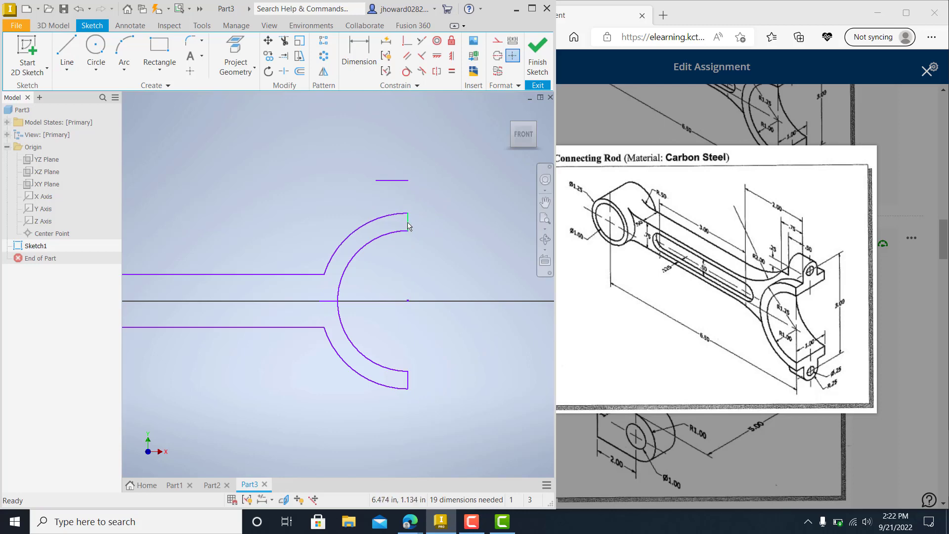
click(408, 223)
key(Delete)
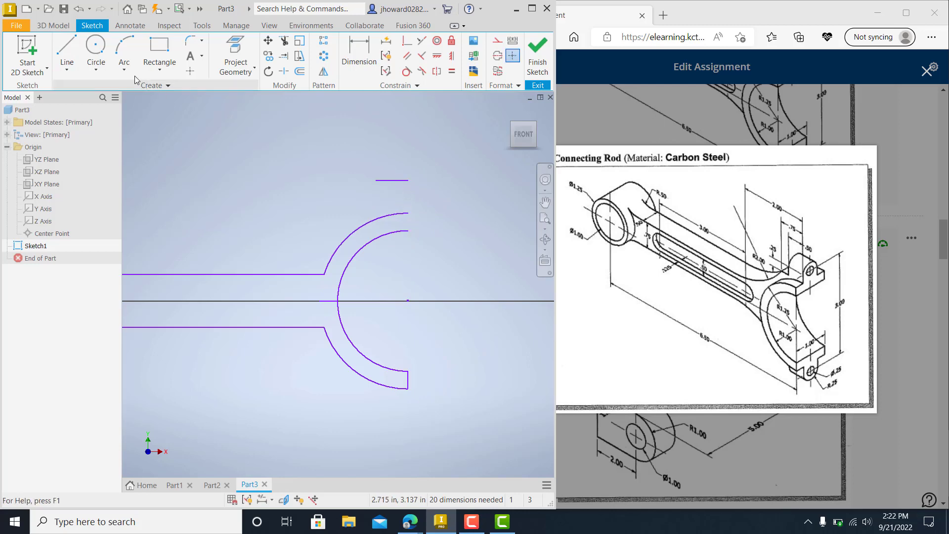
- Draw a vertical line from the end of the short horizontal line down to the upper end of the inner arc
key(l)
click(409, 179)
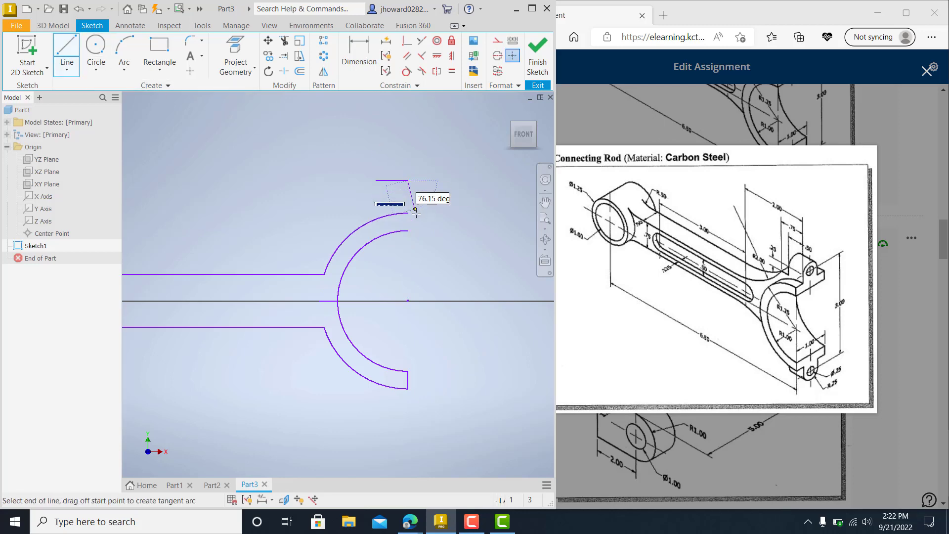
click(408, 231)
key(Escape)
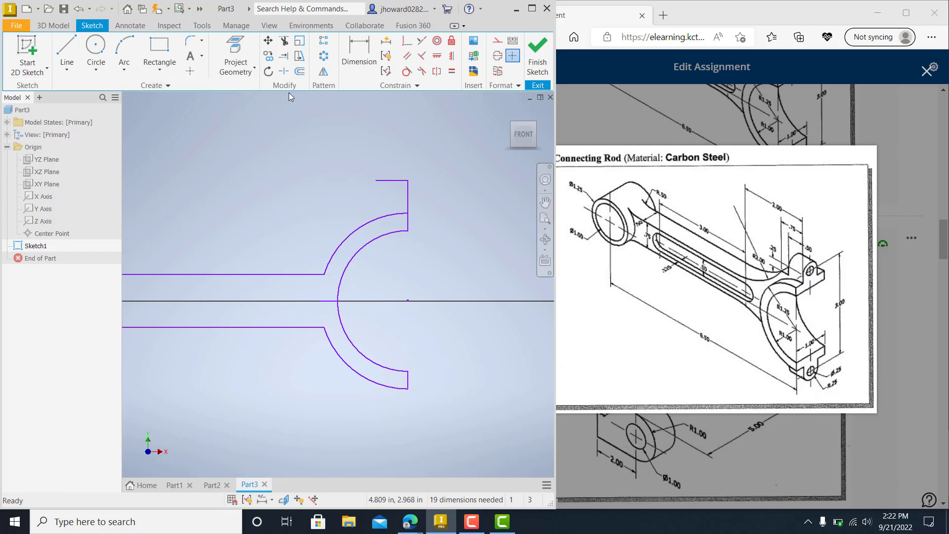
- Dimension the height of the short horizontal line above the large ring's centre as 1.5 in
click(359, 54)
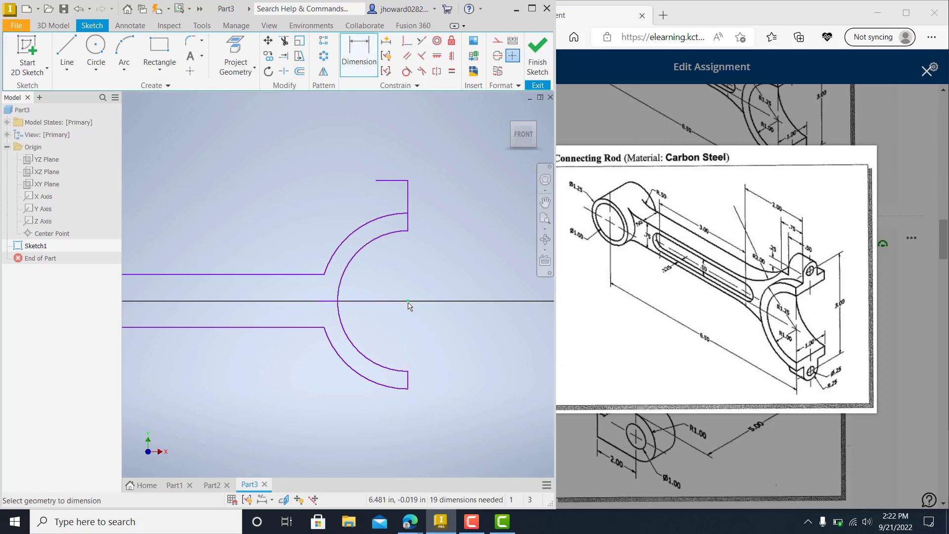
click(397, 182)
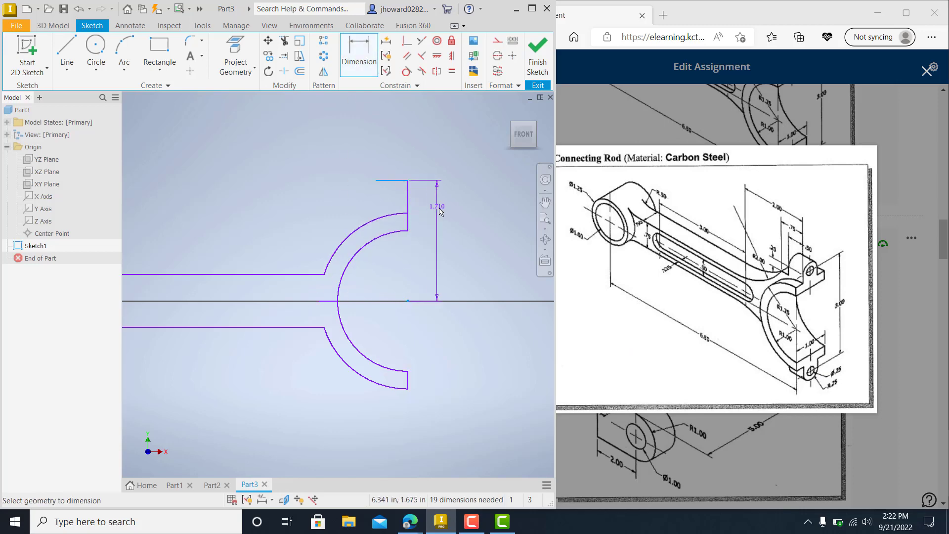
click(443, 220)
text(1.5)
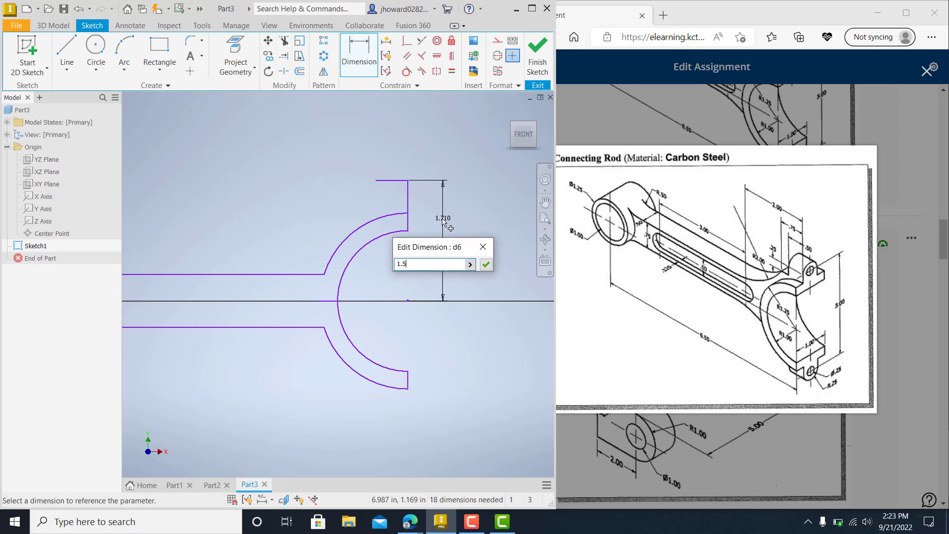
key(Return)
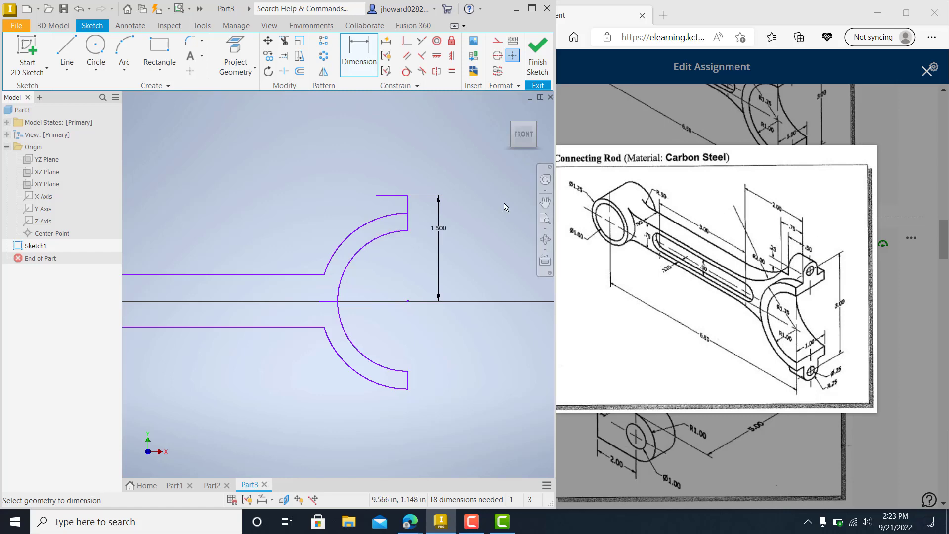
- Dimension the length of the short horizontal line above the half ring as .5 in
click(399, 196)
click(398, 182)
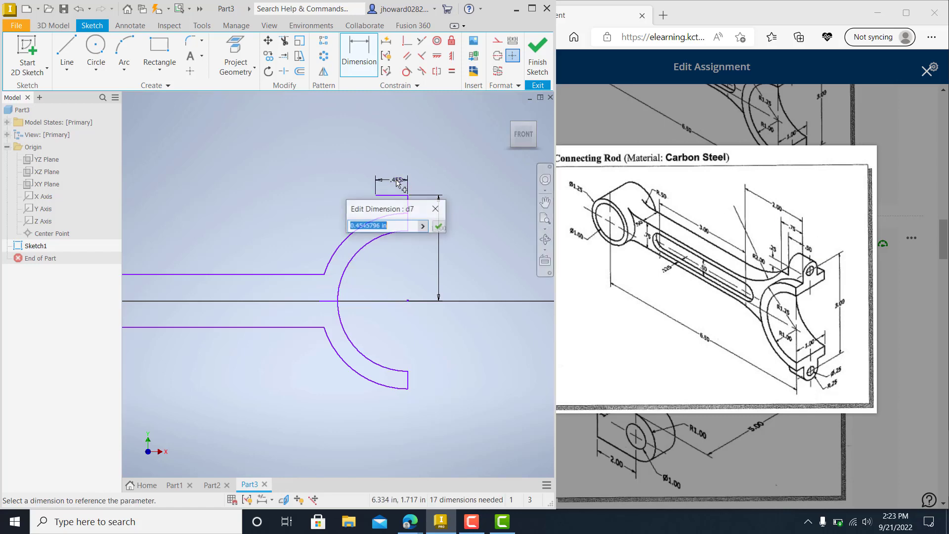
text(.5)
key(Return)
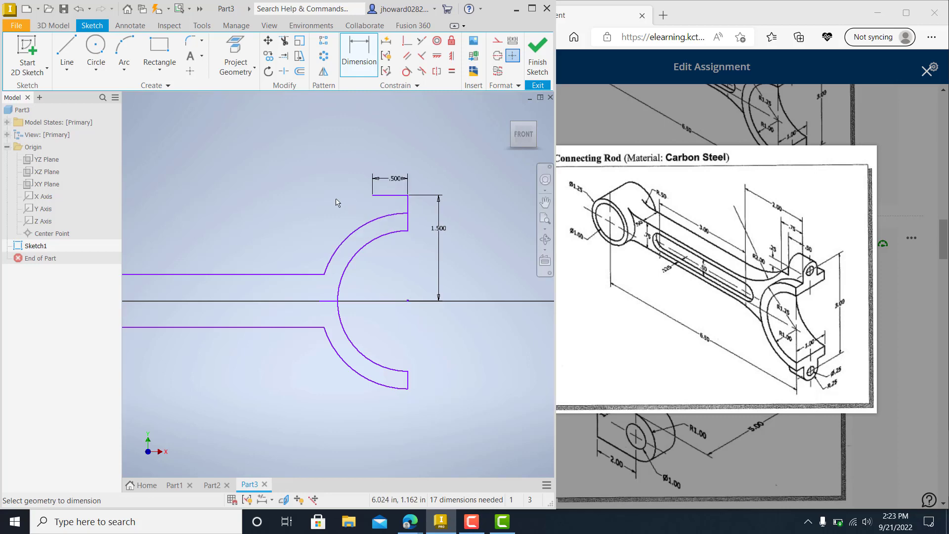
- Draw a vertical line about .2 in down from the free end of the short top line, continued by a horizontal line about .24 in toward the shank
click(66, 47)
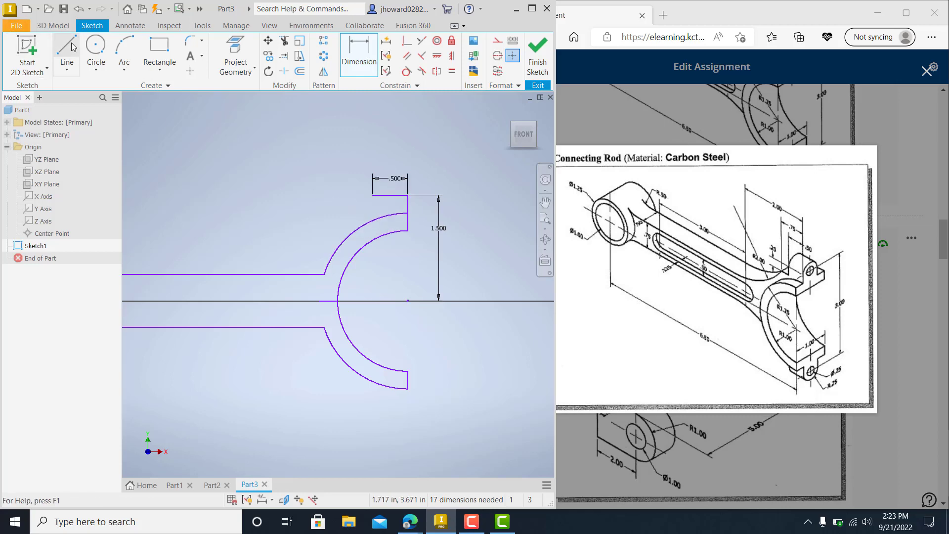
click(373, 195)
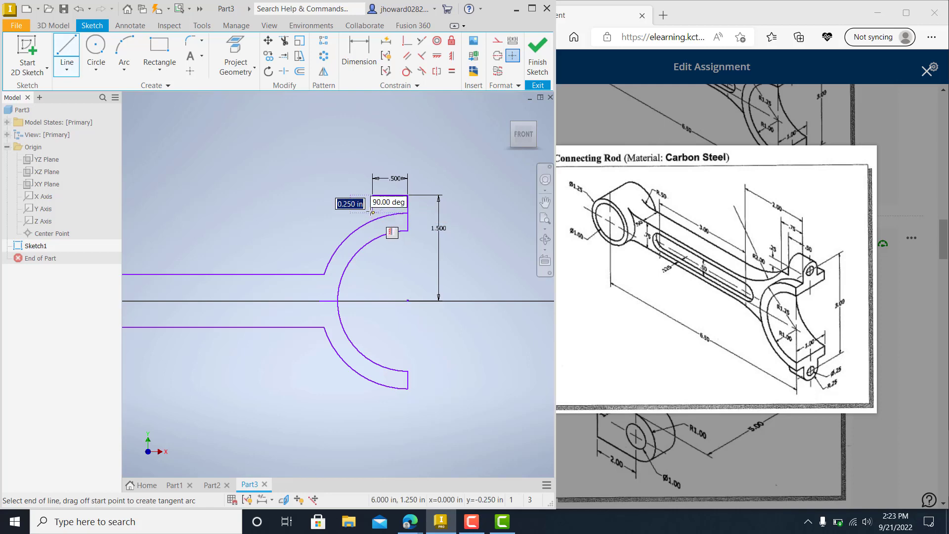
click(373, 211)
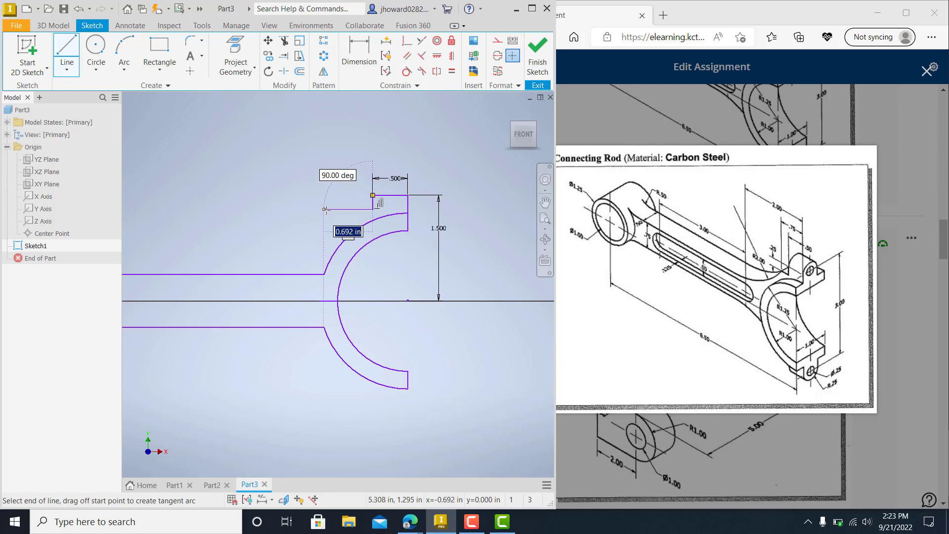
click(355, 209)
key(Escape)
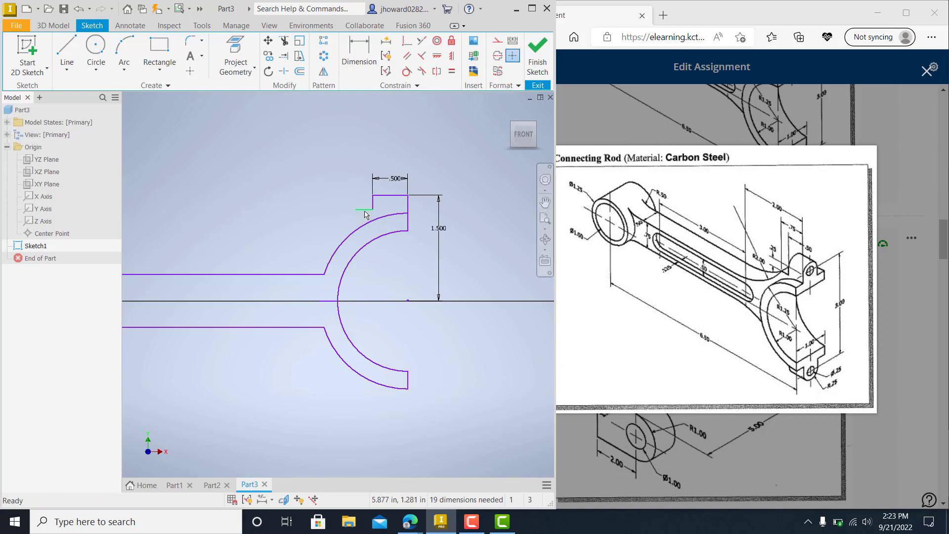
key(d)
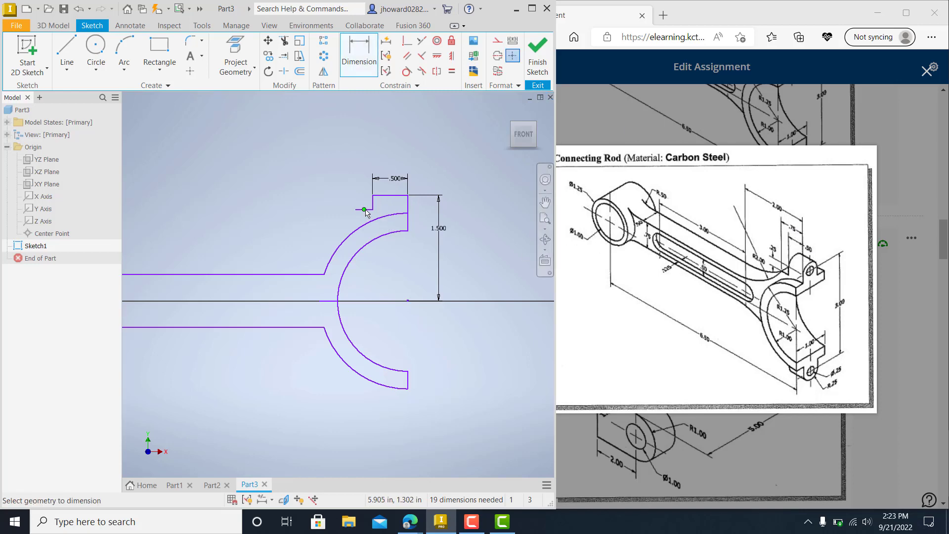
scroll(367, 213, down, 5)
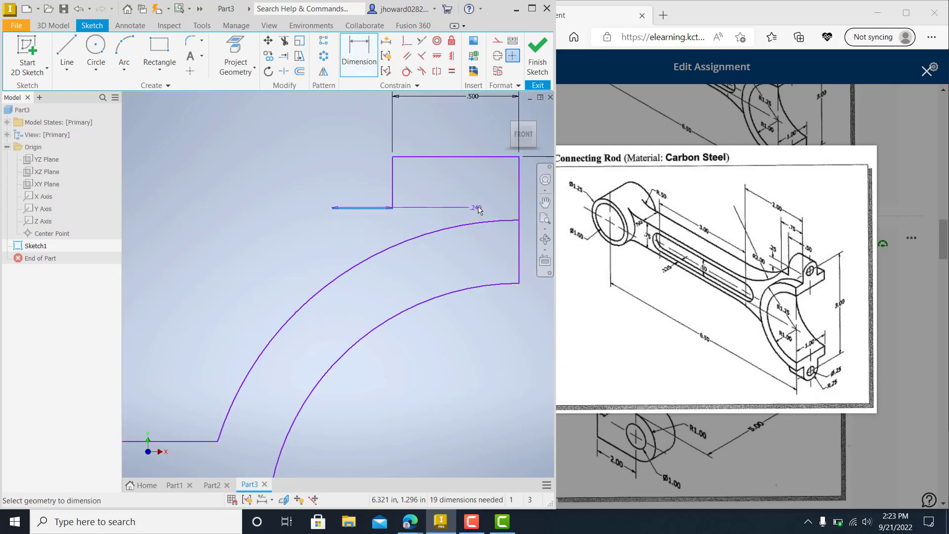
click(520, 200)
mouse_move(444, 229)
middle_down()
mouse_move(399, 387)
mouse_move(387, 348)
middle_up()
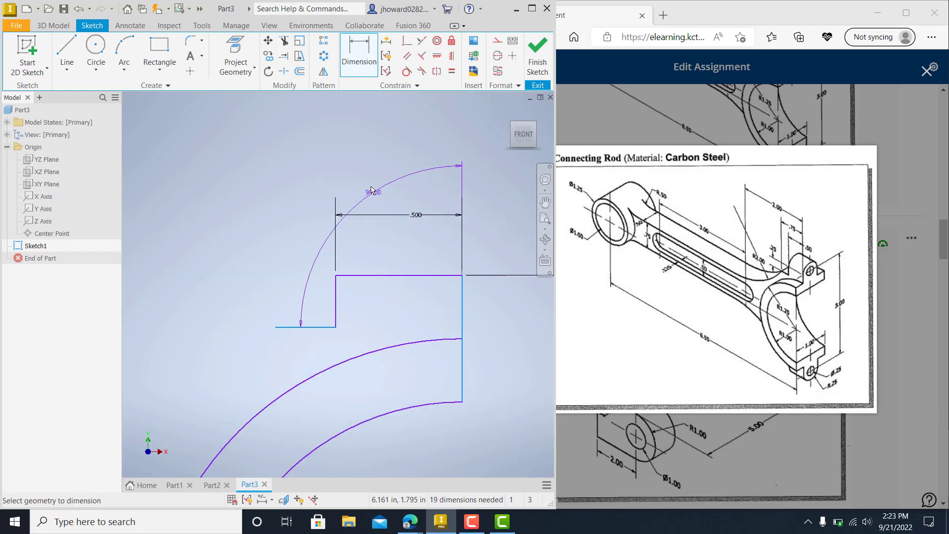
key(Escape)
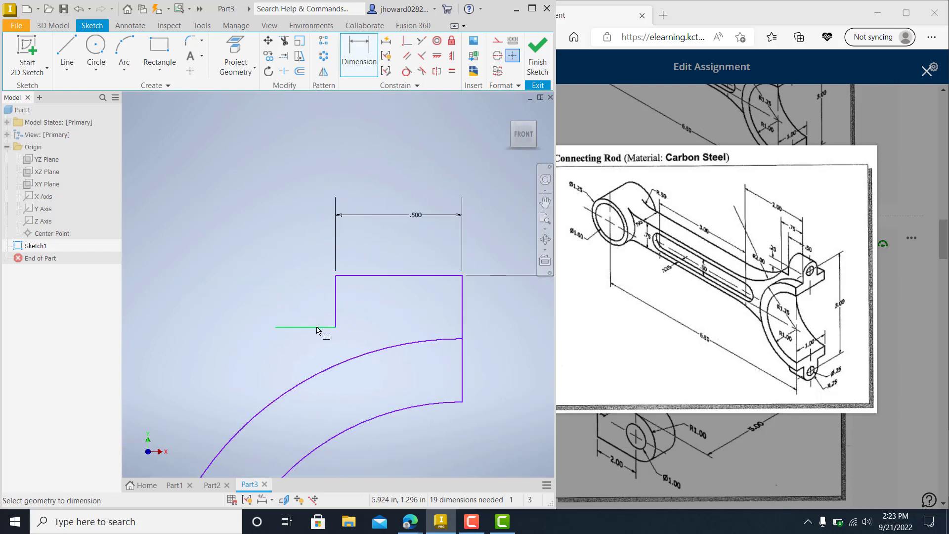
click(317, 327)
click(463, 322)
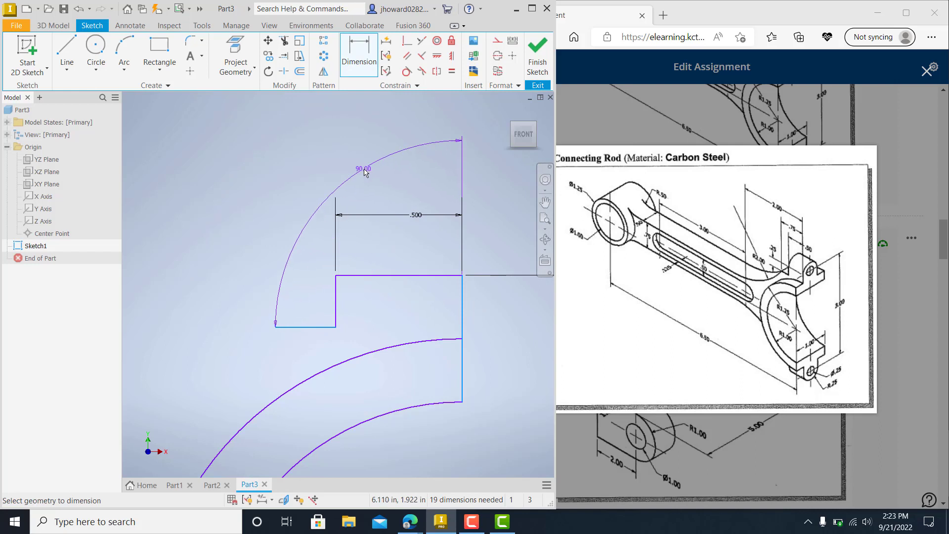
key(Escape)
- Dimension the horizontal distance from the lug's right corner to the free end of the lower short line as .75 in
click(357, 48)
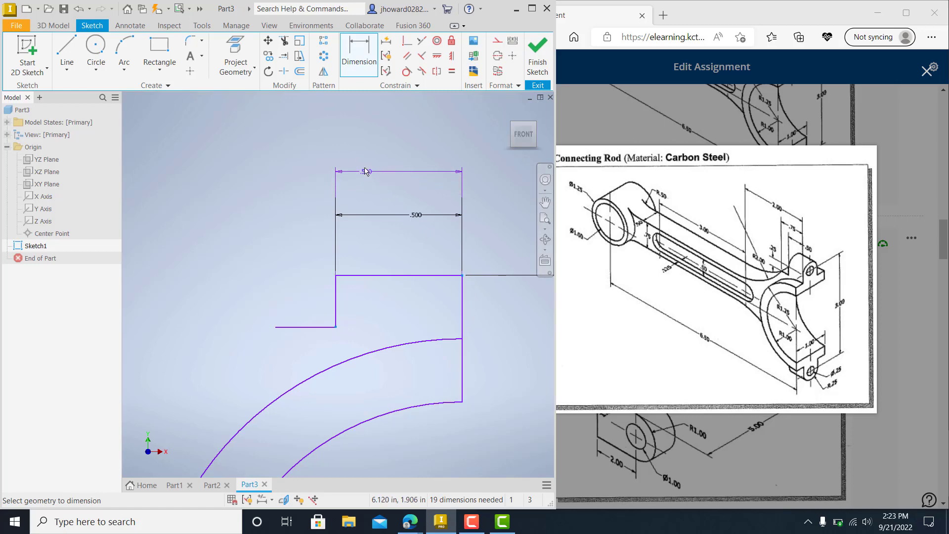
click(362, 58)
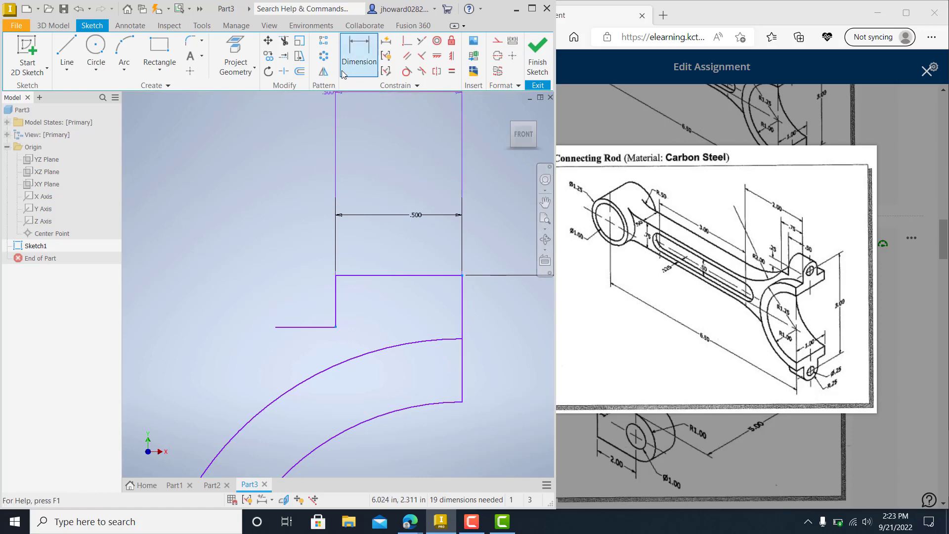
click(464, 275)
click(275, 327)
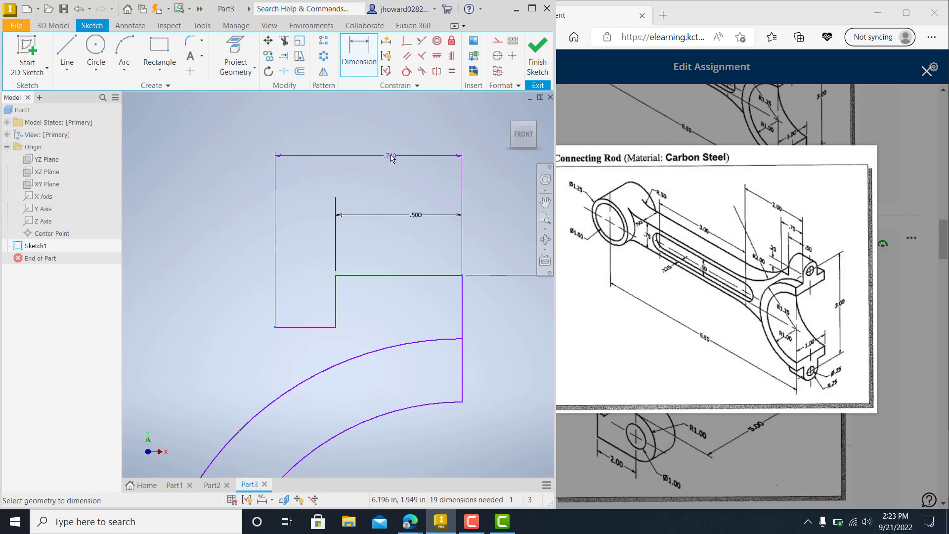
click(391, 154)
text(.75)
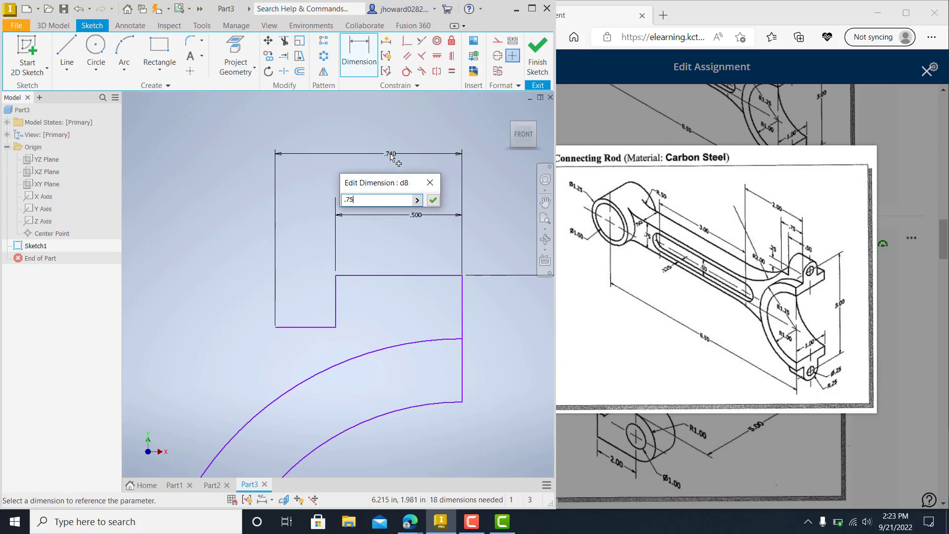
key(Return)
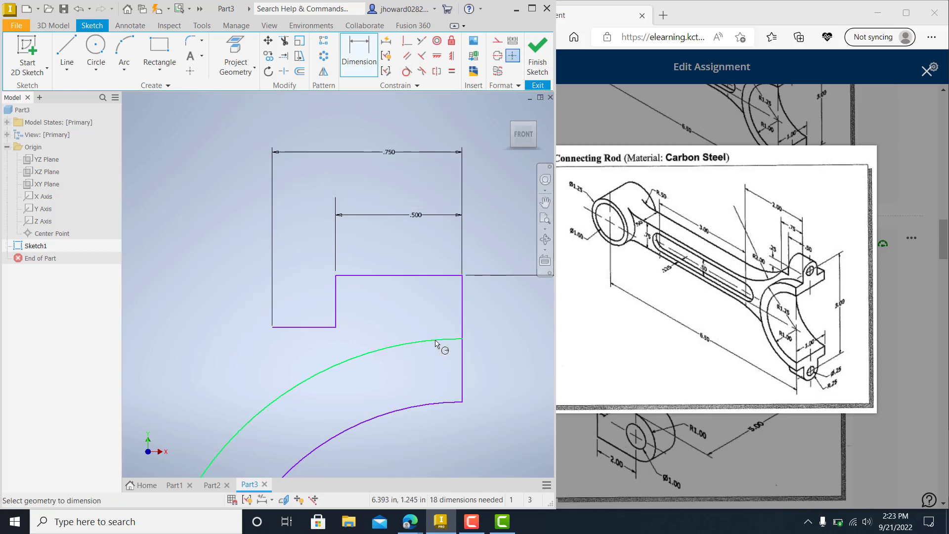
- Try trimming the vertical end line between the lug's top line and the outer arc, and undo the trim
scroll(435, 340, down, 5)
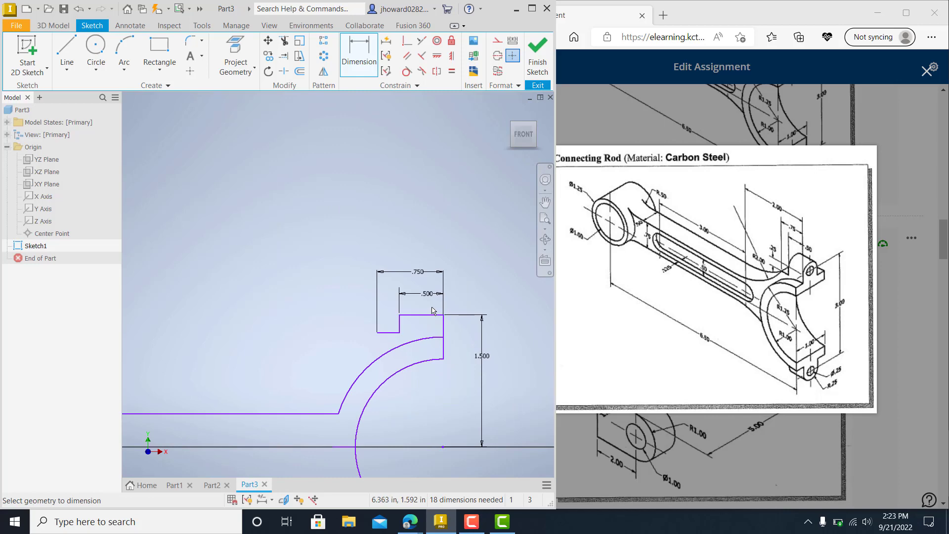
middle_drag(437, 323, 420, 268)
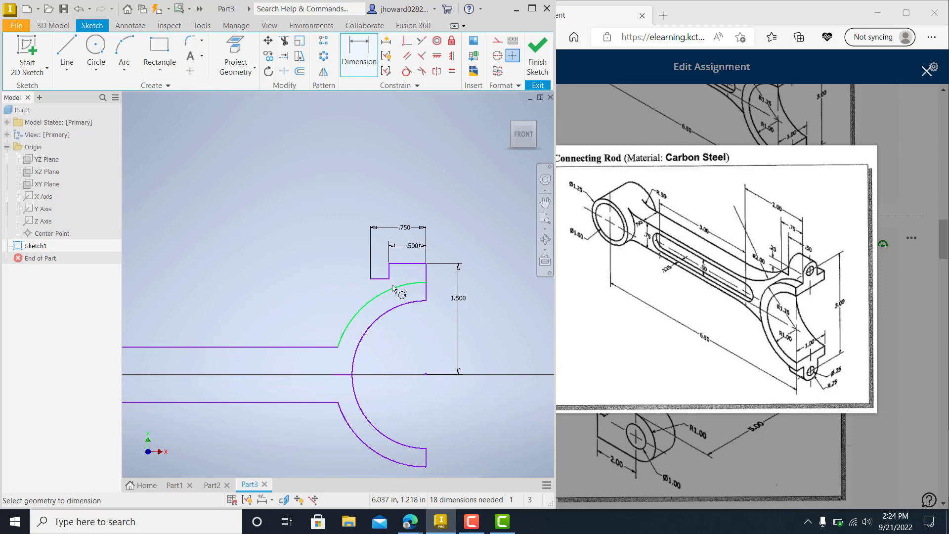
scroll(399, 304, down, 3)
middle_drag(399, 303, 447, 290)
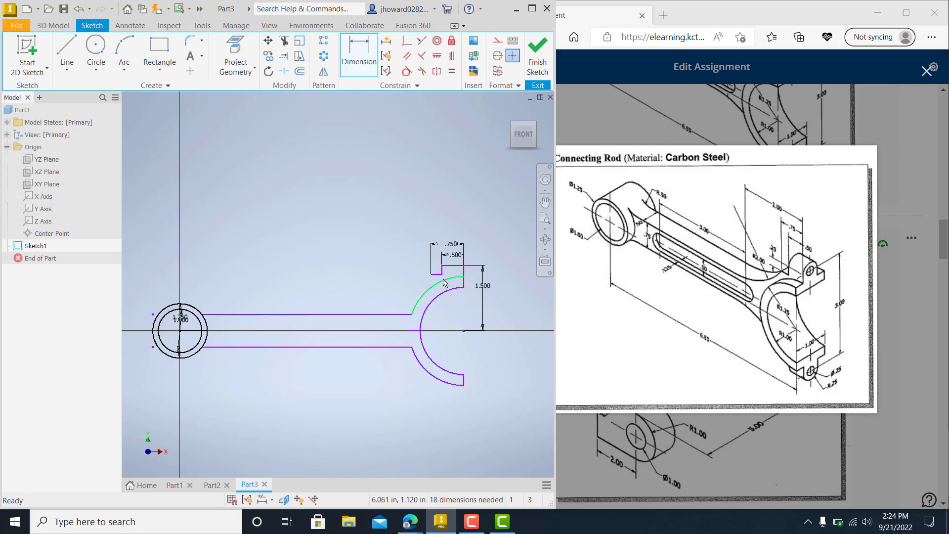
key(Escape)
scroll(445, 278, up, 10)
scroll(322, 328, down, 4)
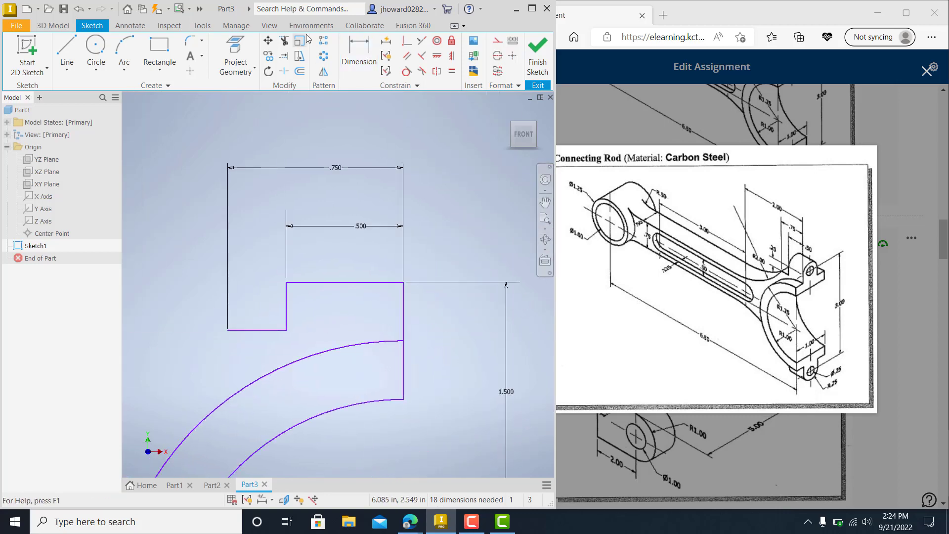
key(x)
click(404, 309)
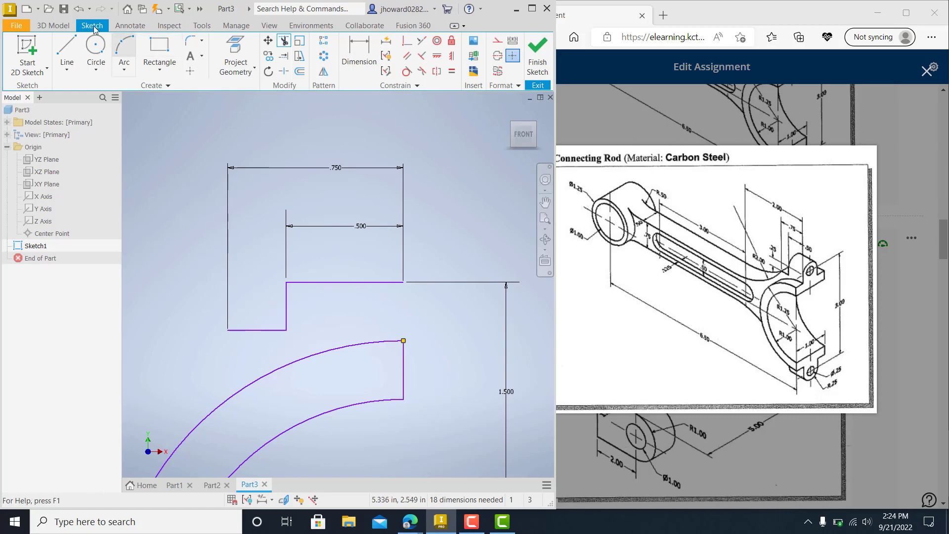
click(78, 13)
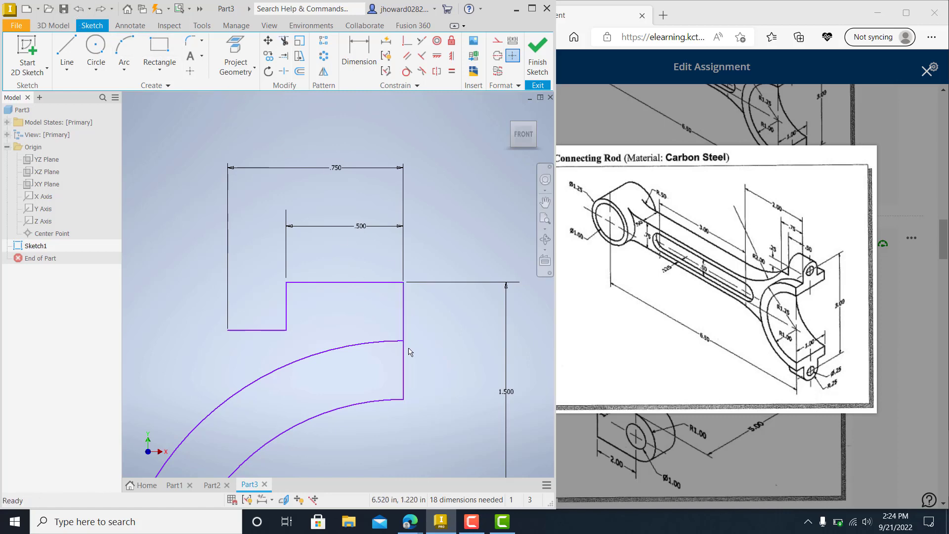
- Delete the .750 in and .500 in horizontal dimensions above the upper lug
scroll(411, 352, up, 2)
middle_drag(377, 381, 475, 324)
scroll(457, 350, down, 3)
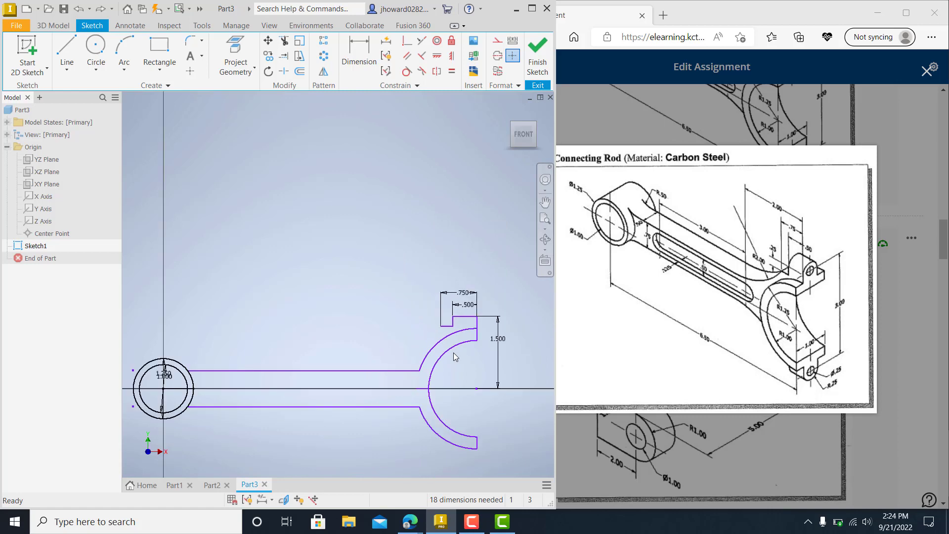
scroll(541, 331, up, 2)
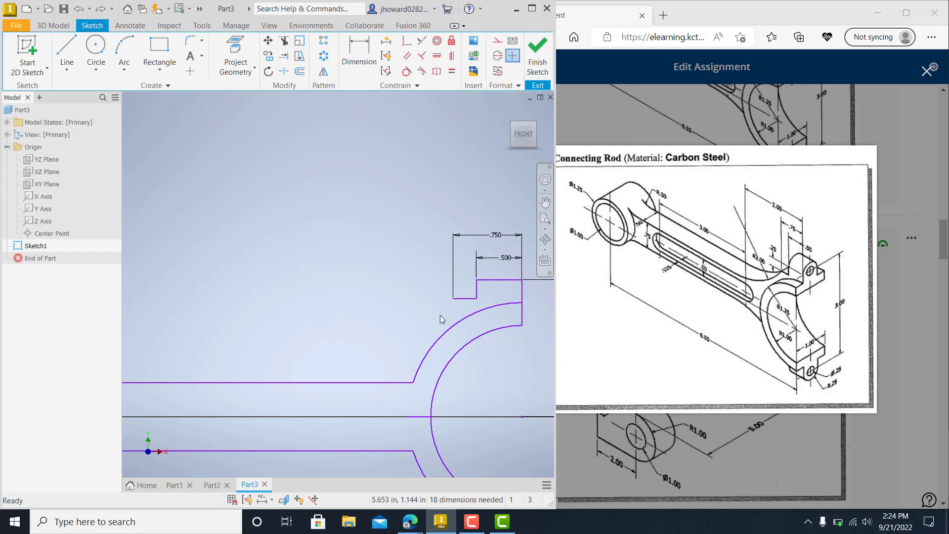
middle_drag(421, 331, 428, 318)
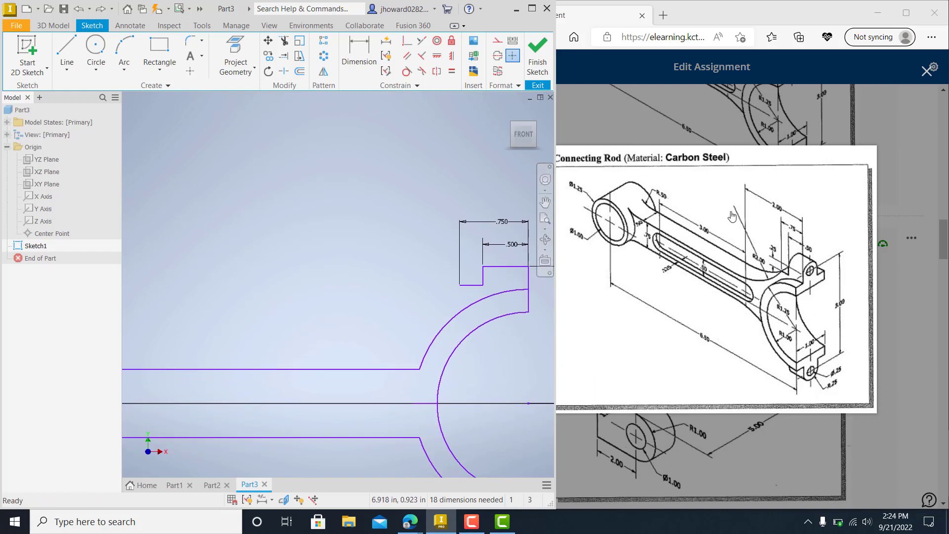
scroll(452, 335, up, 3)
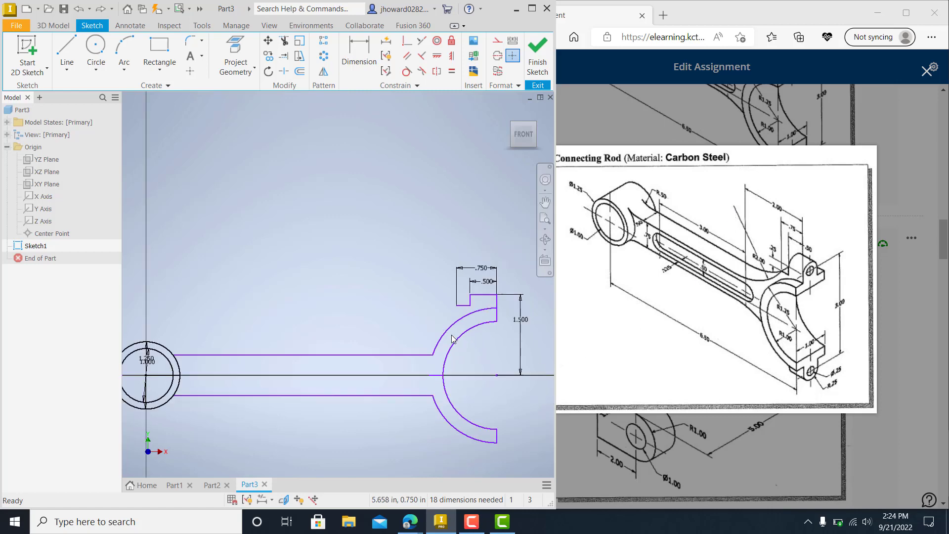
mouse_move(452, 335)
middle_down()
mouse_move(379, 321)
mouse_move(429, 321)
mouse_move(356, 300)
middle_up()
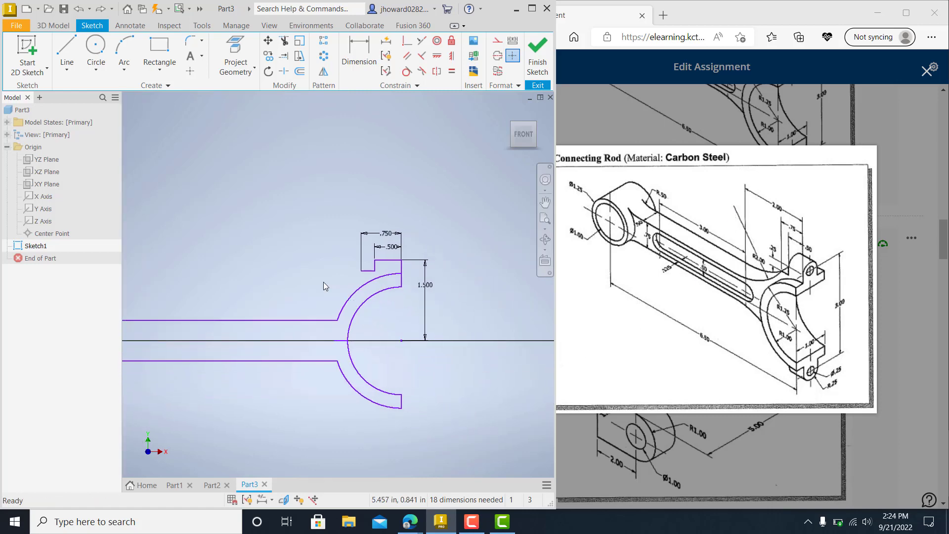
click(125, 70)
drag(415, 250, 367, 220)
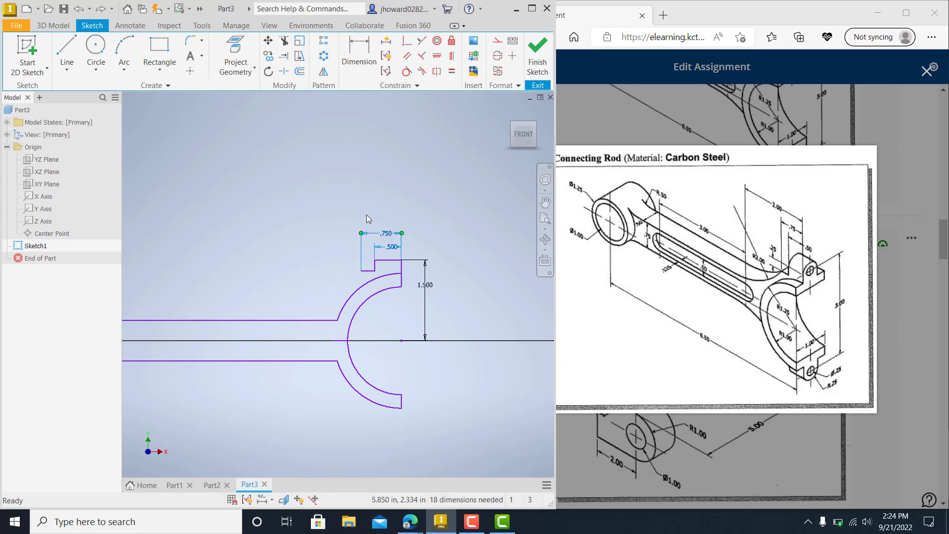
key(Delete)
- Draw a long horizontal line above the rod, spanning from near the small ring to beyond the half ring
scroll(340, 268, up, 3)
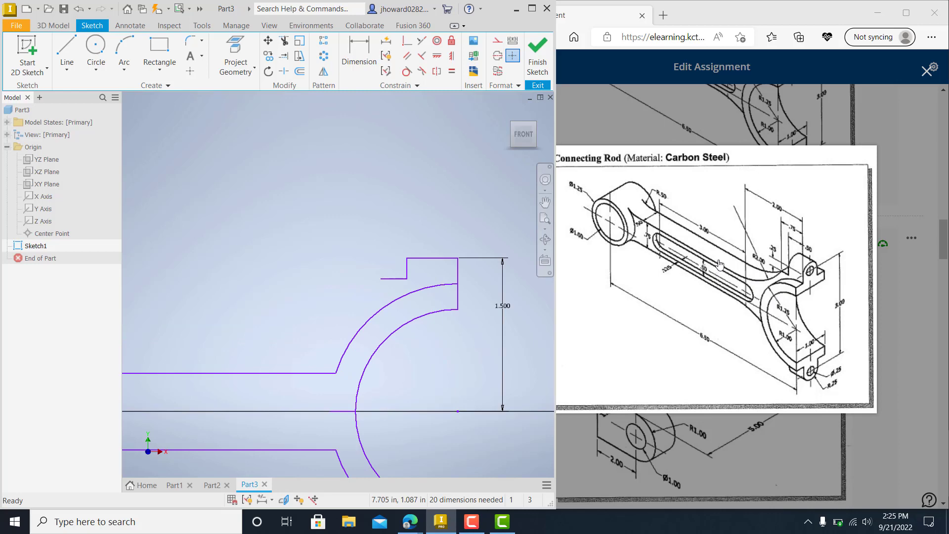
scroll(404, 272, down, 5)
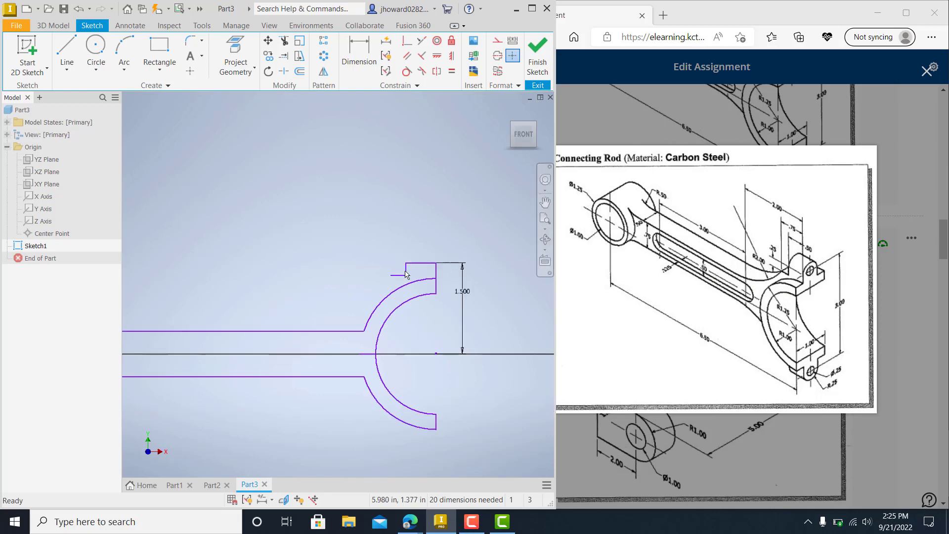
key(l)
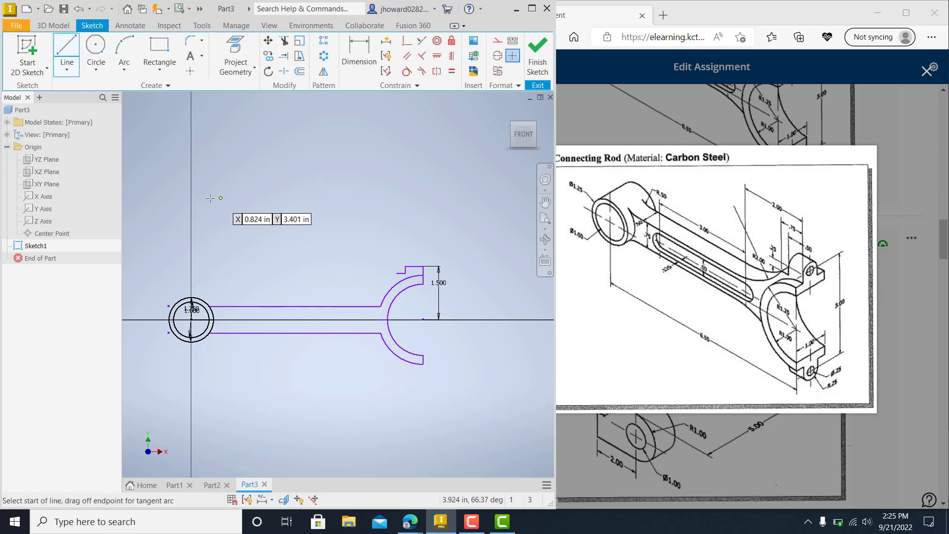
click(202, 198)
click(474, 198)
- Dimension the distance between the shank's upper edge and the long horizontal line above it as 2 in
key(d)
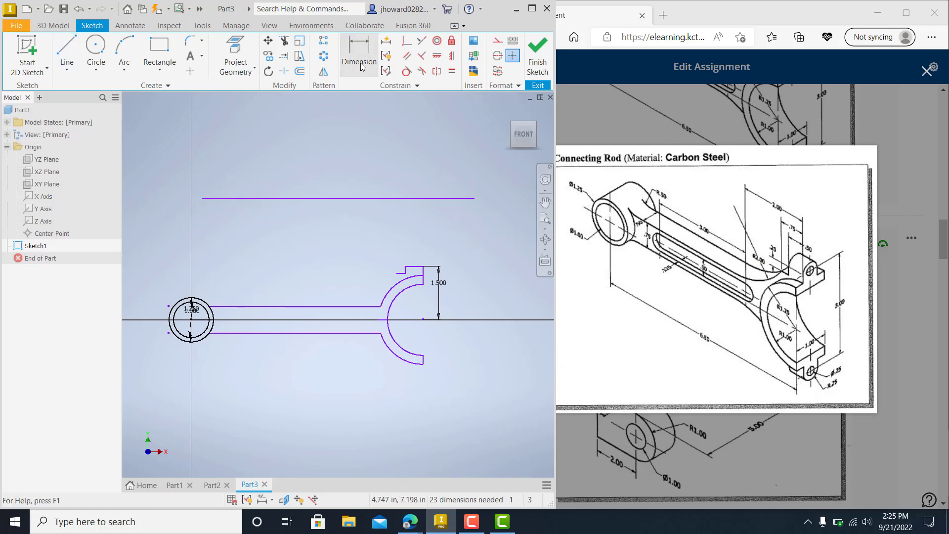
click(321, 307)
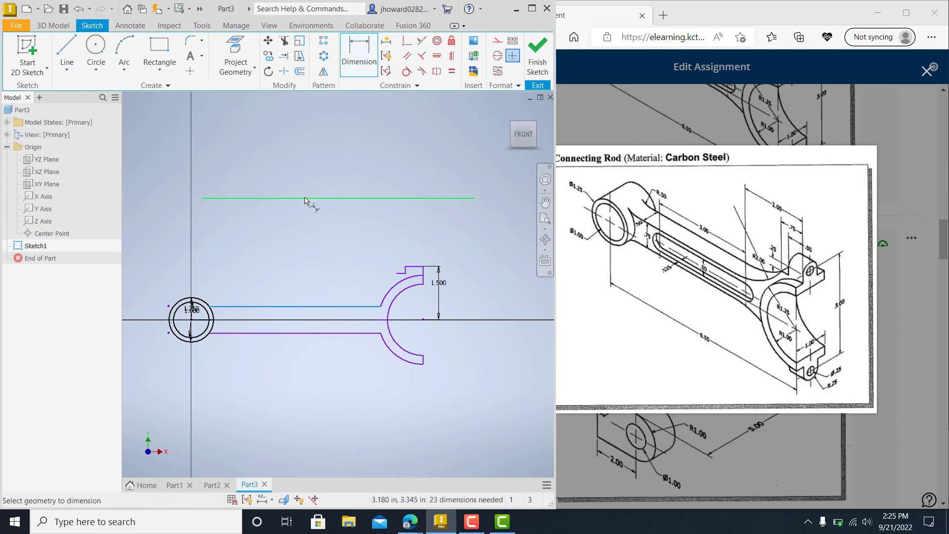
click(309, 198)
click(308, 250)
text(2)
key(Return)
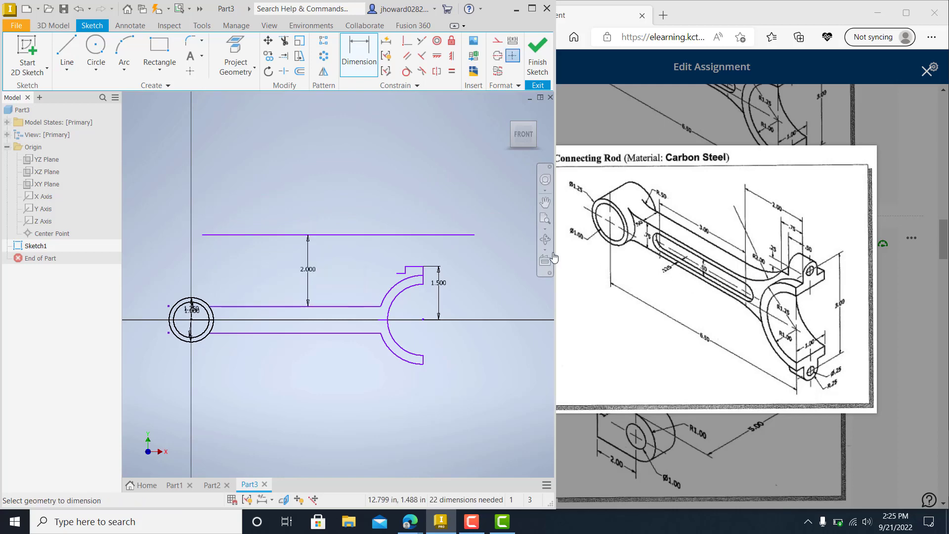
- Draw a circle of 4 in diameter centred on the free end of the upper lug's lower short line
click(96, 46)
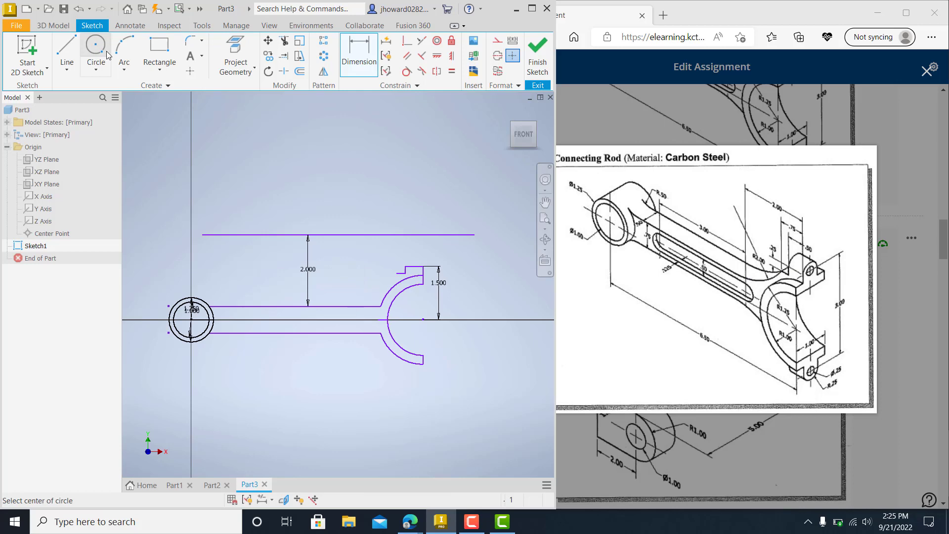
scroll(391, 267, up, 4)
scroll(391, 267, down, 5)
click(397, 275)
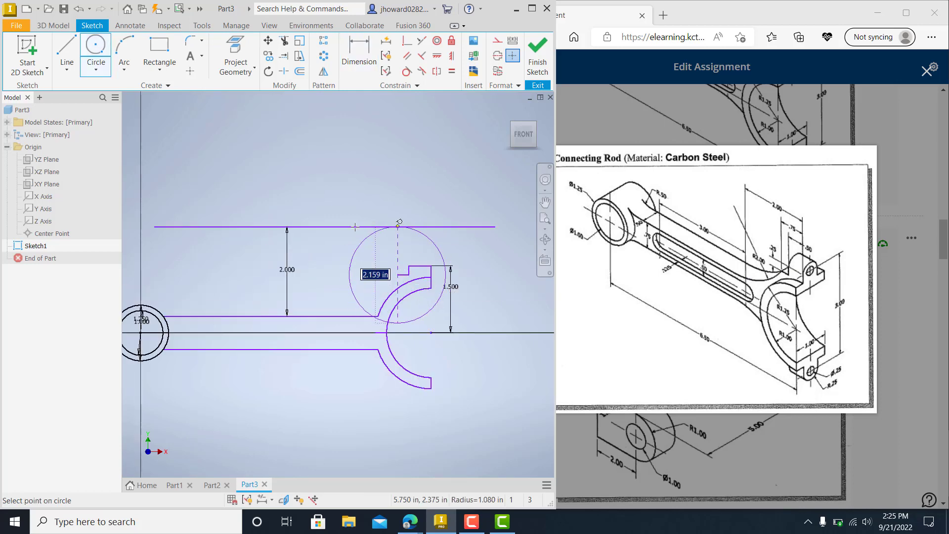
text(2)
key(Return)
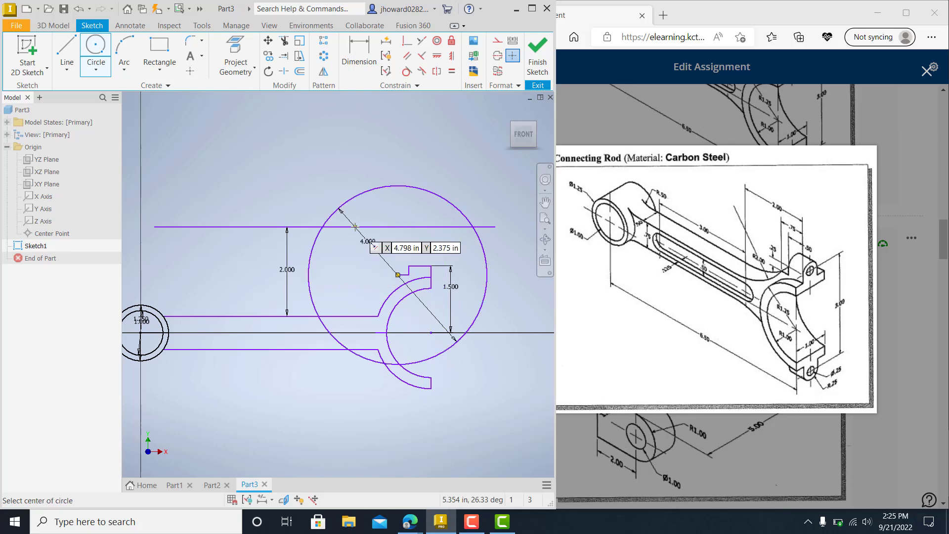
- Draw a circle of 4 in diameter centred where the long horizontal line crosses the left side of the existing 4 in circle
key(Escape)
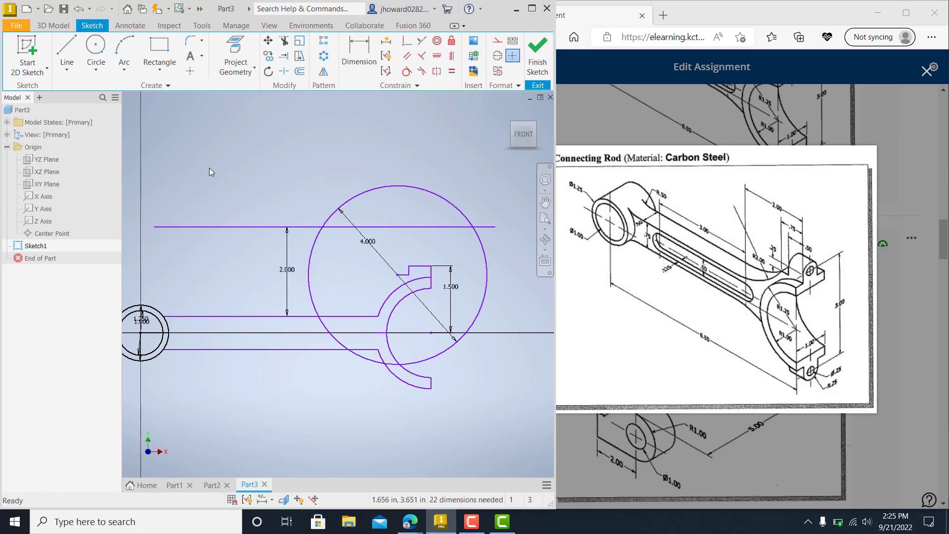
click(100, 43)
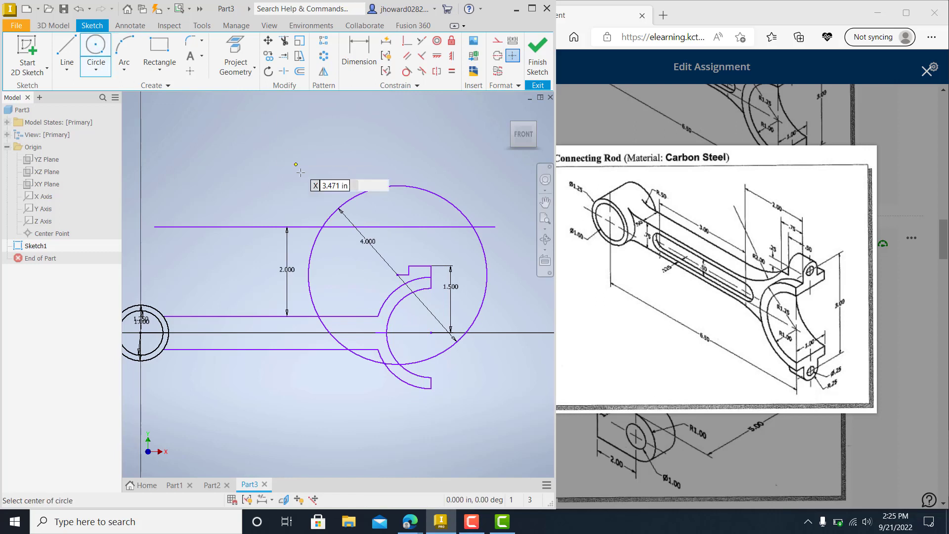
click(323, 227)
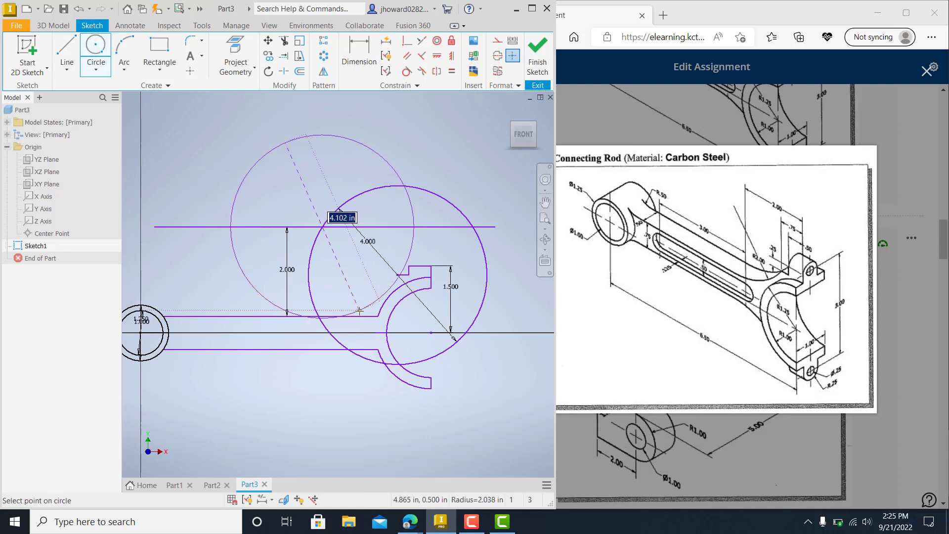
text(2)
text(4)
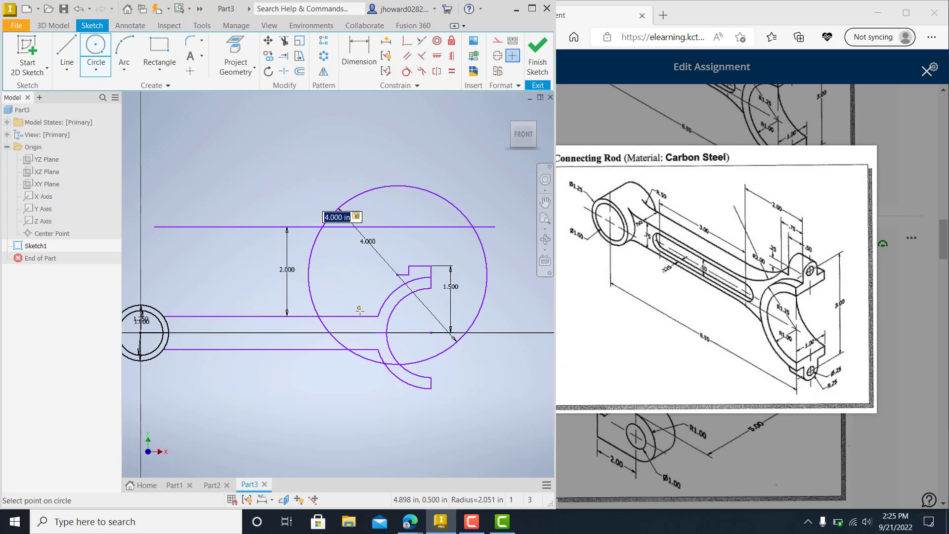
key(Return)
scroll(365, 316, up, 3)
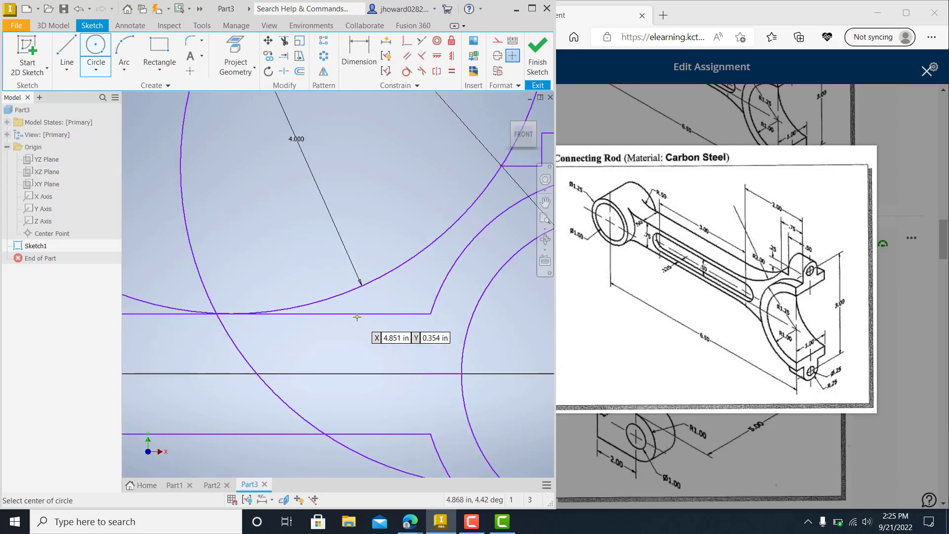
scroll(403, 301, up, 3)
scroll(443, 243, down, 5)
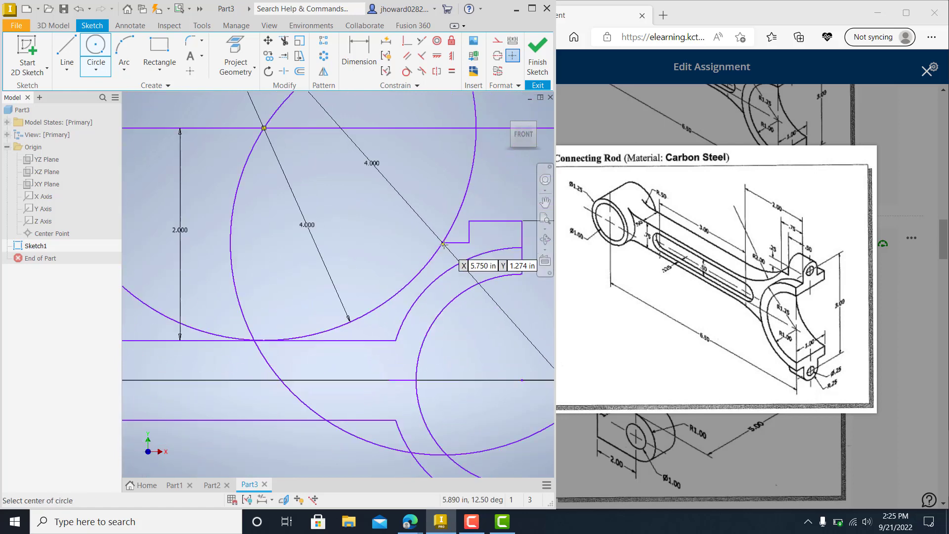
key(Escape)
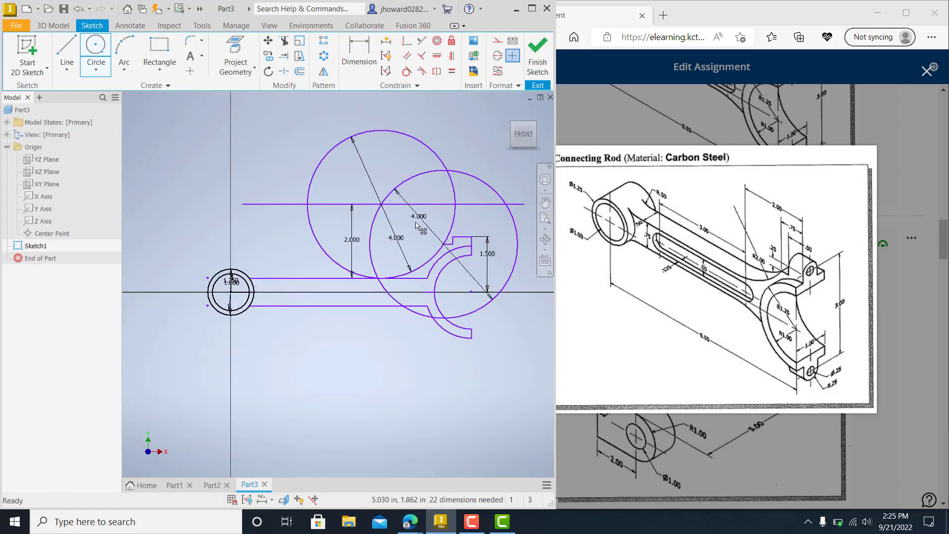
click(388, 138)
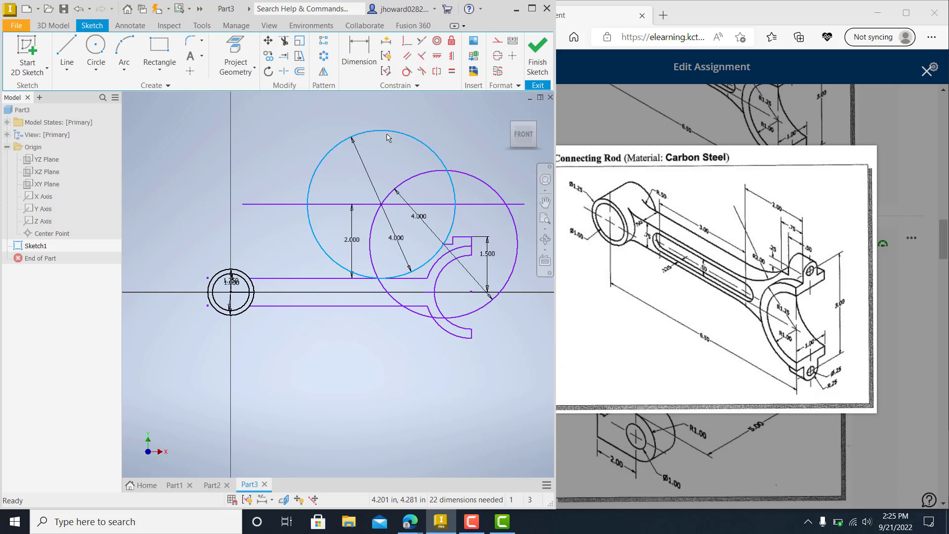
key(Delete)
click(327, 204)
key(Delete)
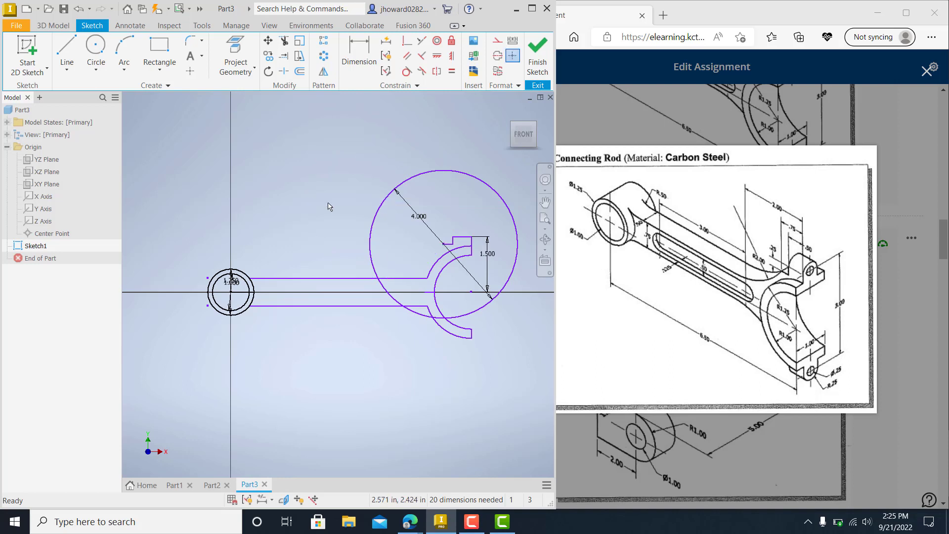
middle_drag(381, 265, 299, 287)
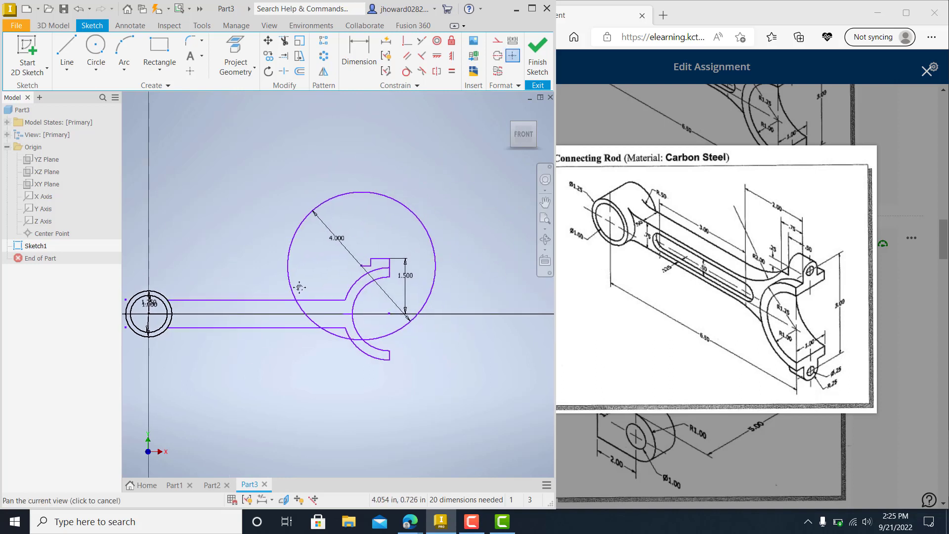
click(79, 8)
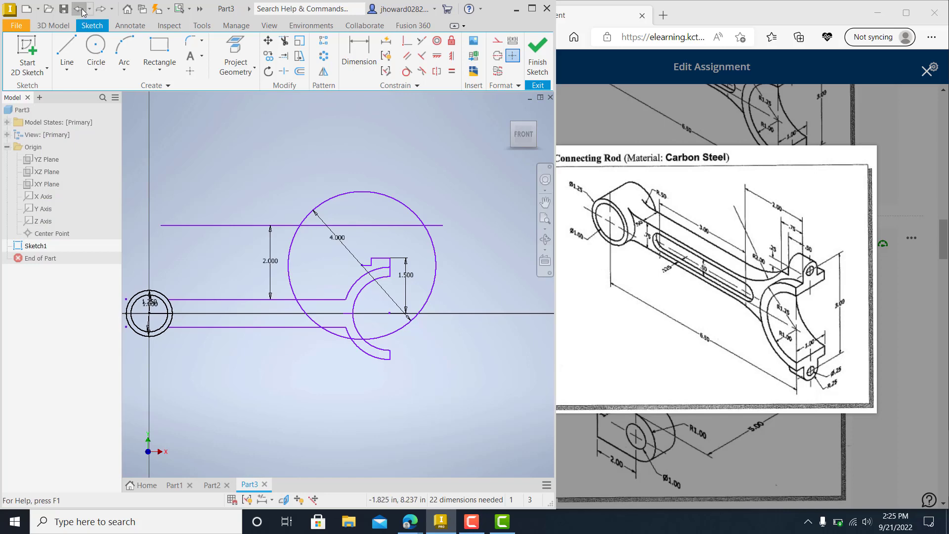
click(78, 8)
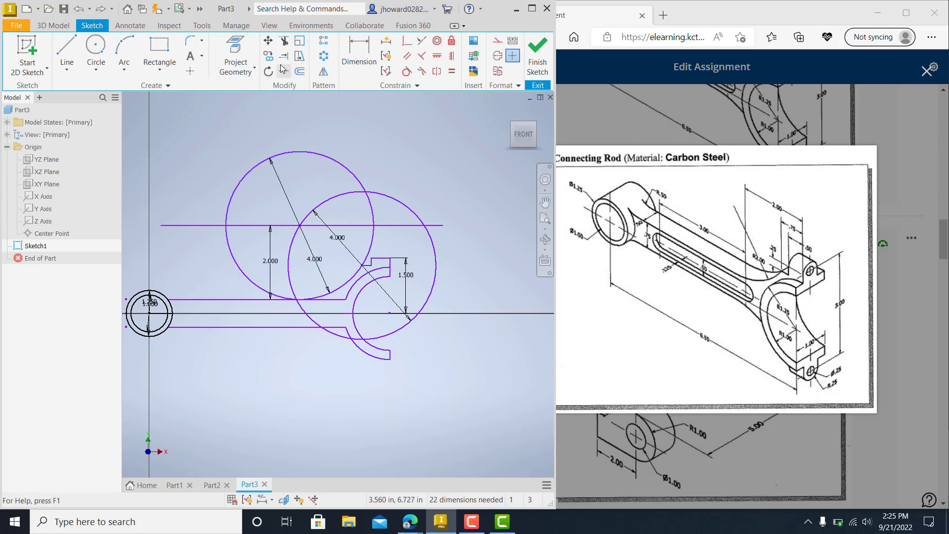
- Delete the long horizontal line above the rod and trim away the left portion of the upper 4 in circle
click(381, 226)
key(Delete)
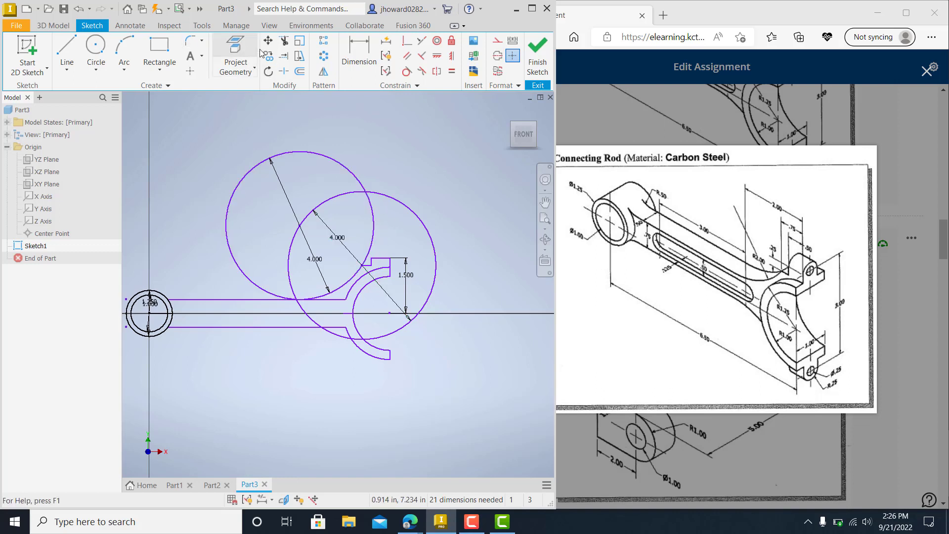
click(284, 44)
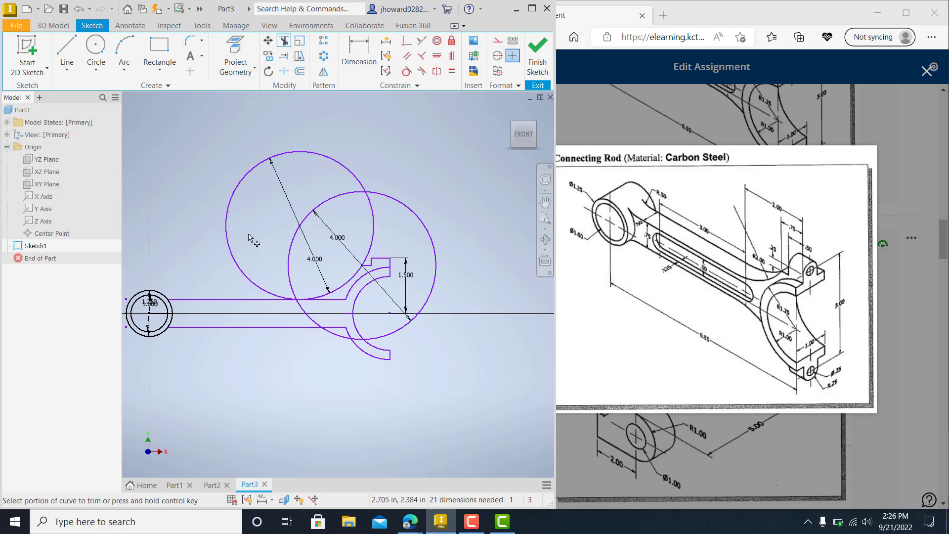
click(258, 285)
click(373, 240)
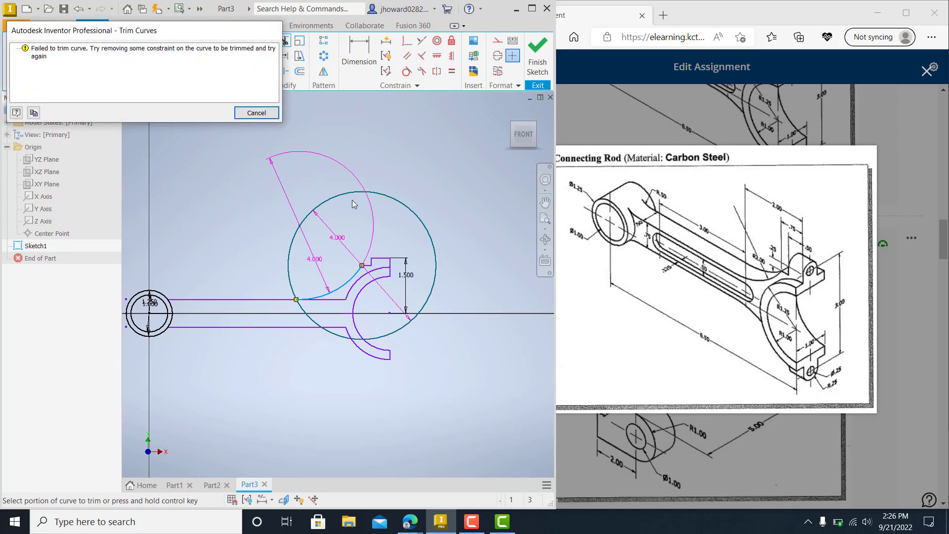
click(253, 117)
- Trim away all segments of the 4 in circle centred on the upper lug's short lower line
click(338, 195)
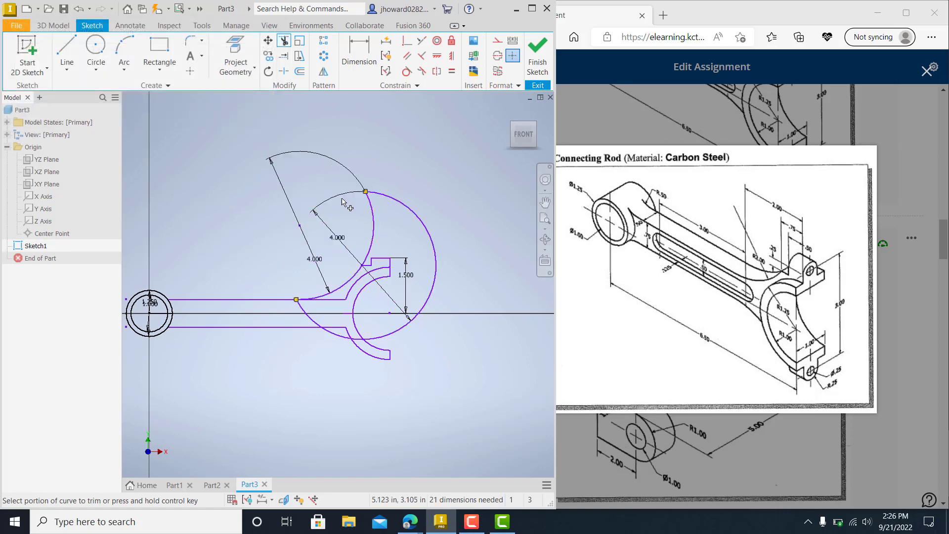
click(391, 200)
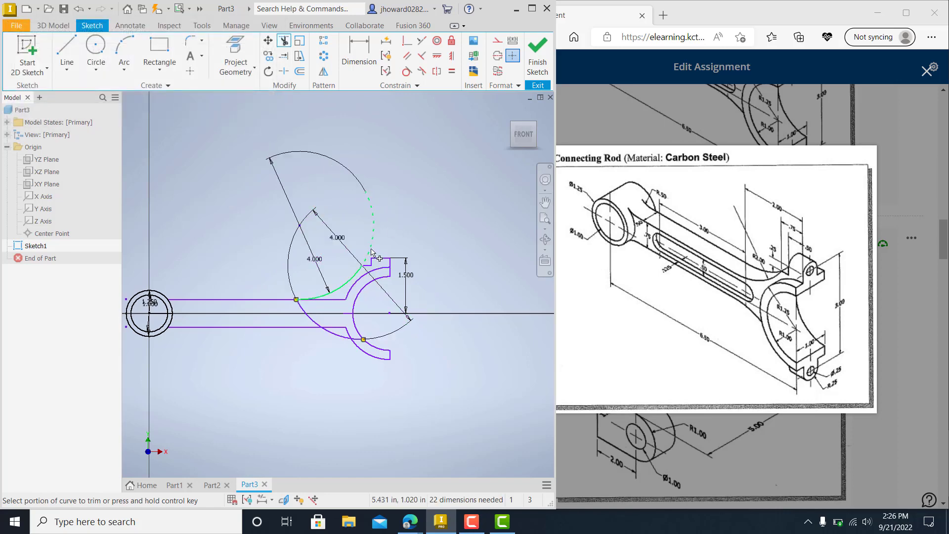
click(373, 246)
click(249, 117)
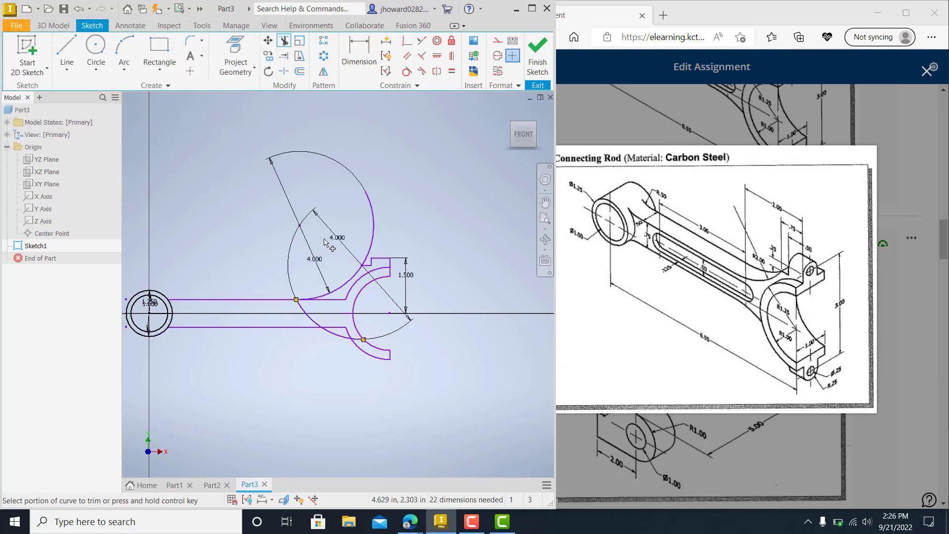
scroll(331, 247, down, 2)
scroll(379, 257, down, 2)
scroll(395, 213, down, 4)
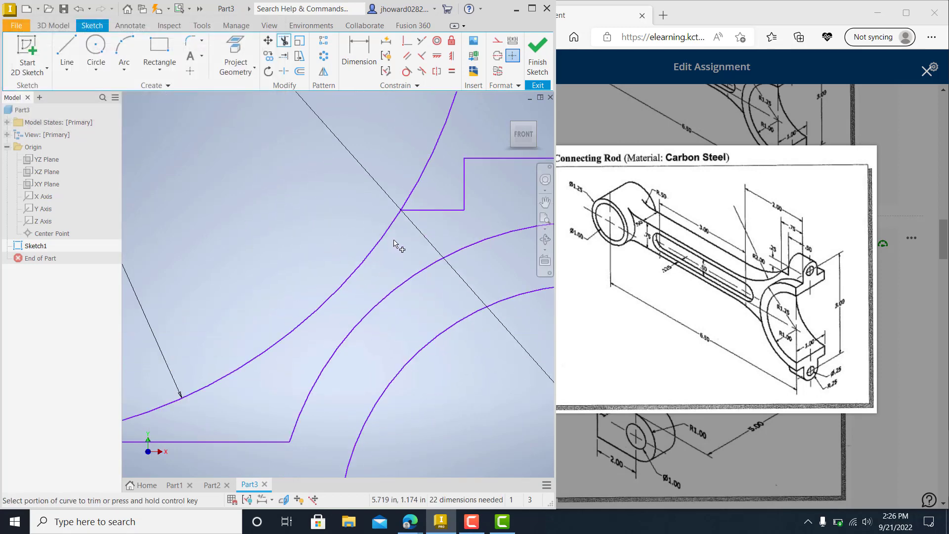
scroll(403, 198, up, 1)
scroll(403, 198, up, 4)
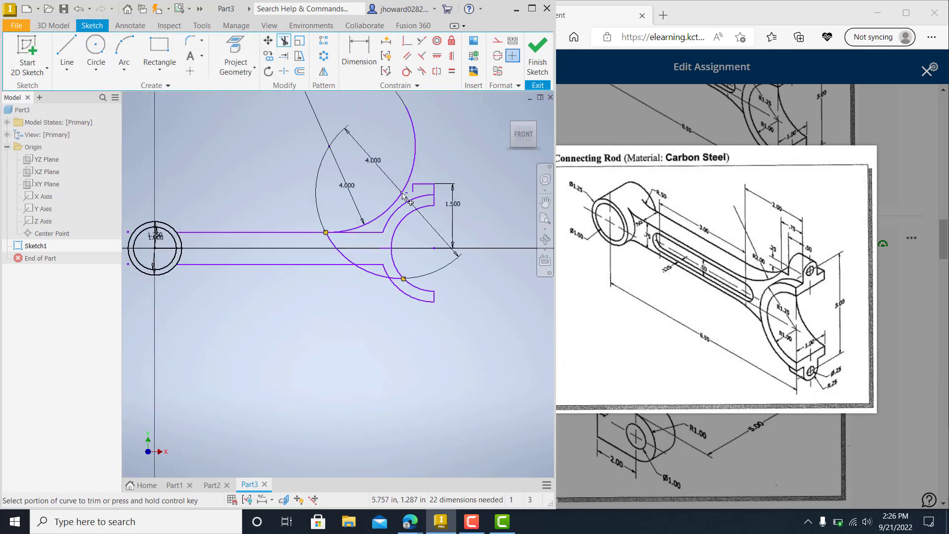
click(341, 257)
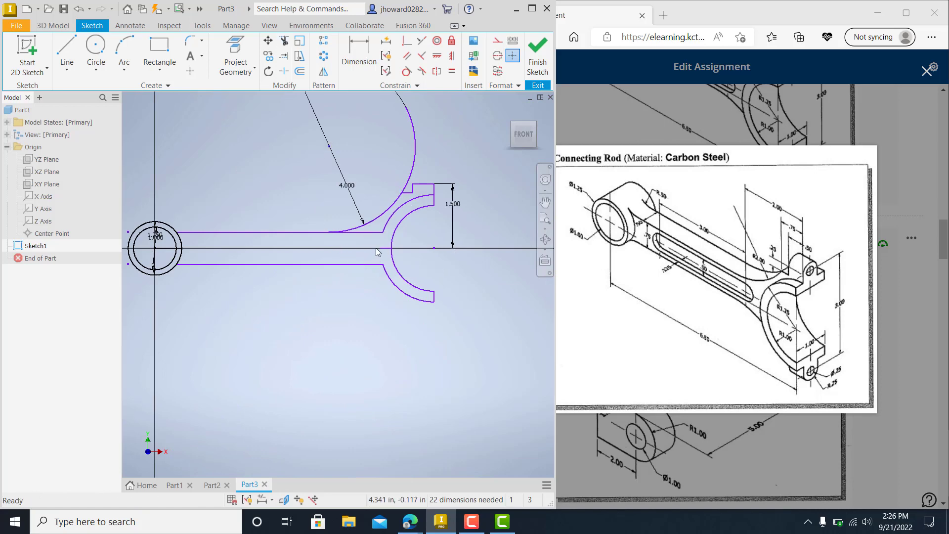
- Delete the remaining 4 in diameter dimension and trim the blend arc where it extends above the upper lug
mouse_move(318, 197)
middle_down()
mouse_move(340, 233)
mouse_move(339, 268)
middle_up()
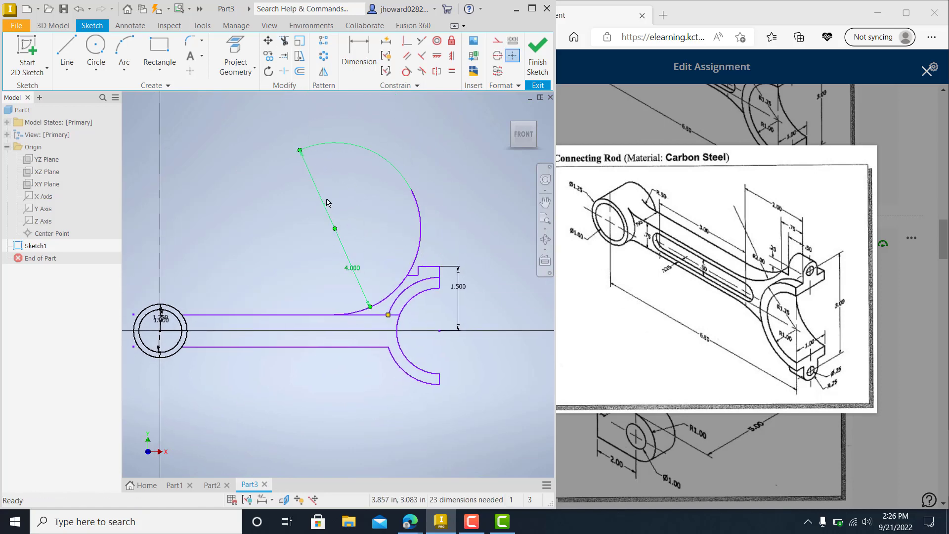
click(333, 227)
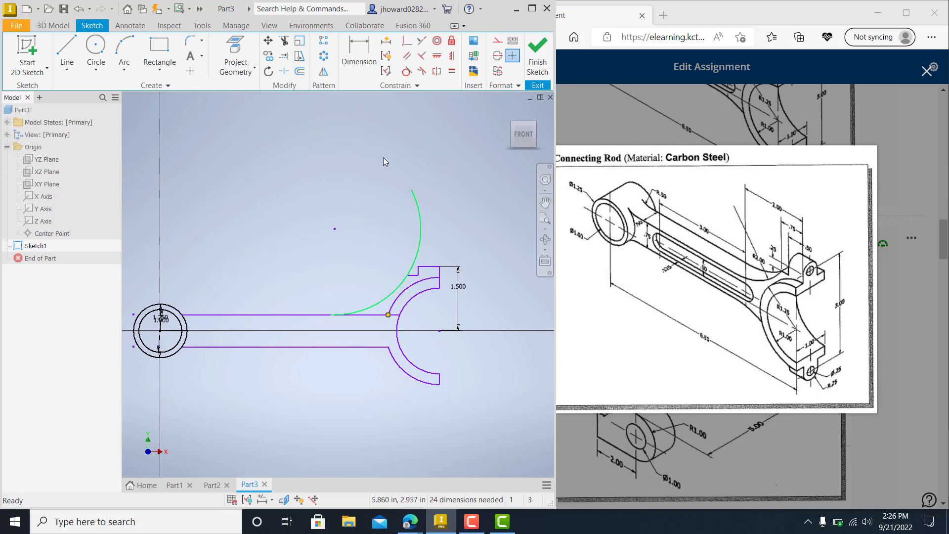
click(284, 42)
click(421, 227)
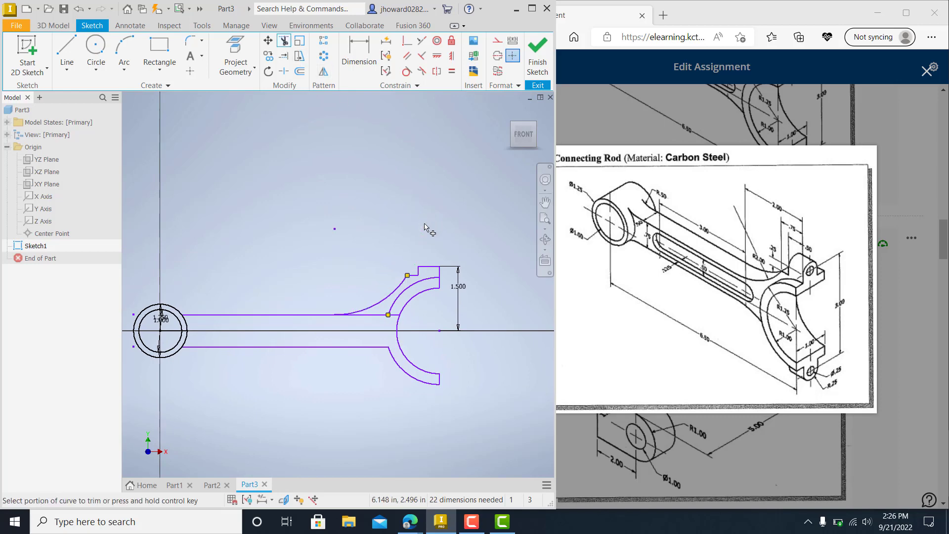
- Trim the shank's upper edge beyond the blend arc and remove the half ring's upper outer arc with its leftover segments
click(377, 314)
click(400, 308)
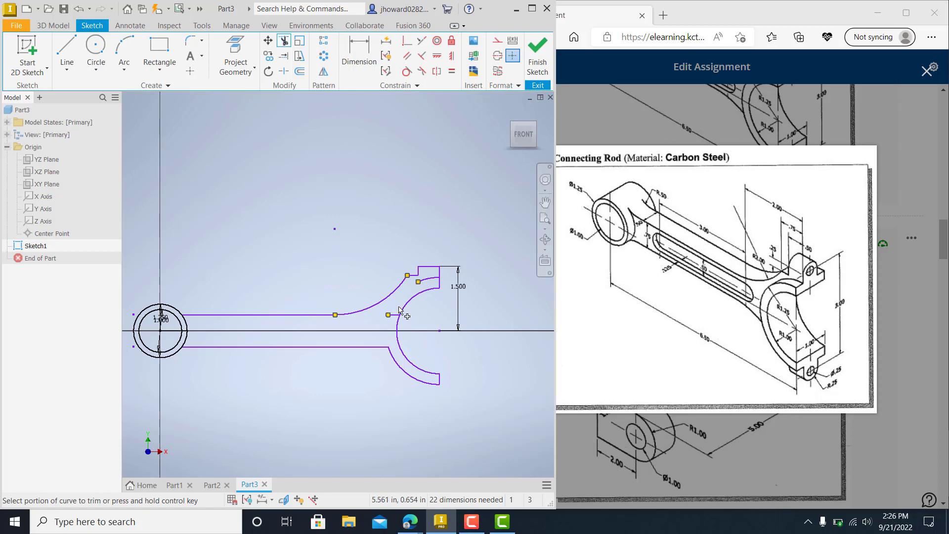
click(428, 282)
click(392, 318)
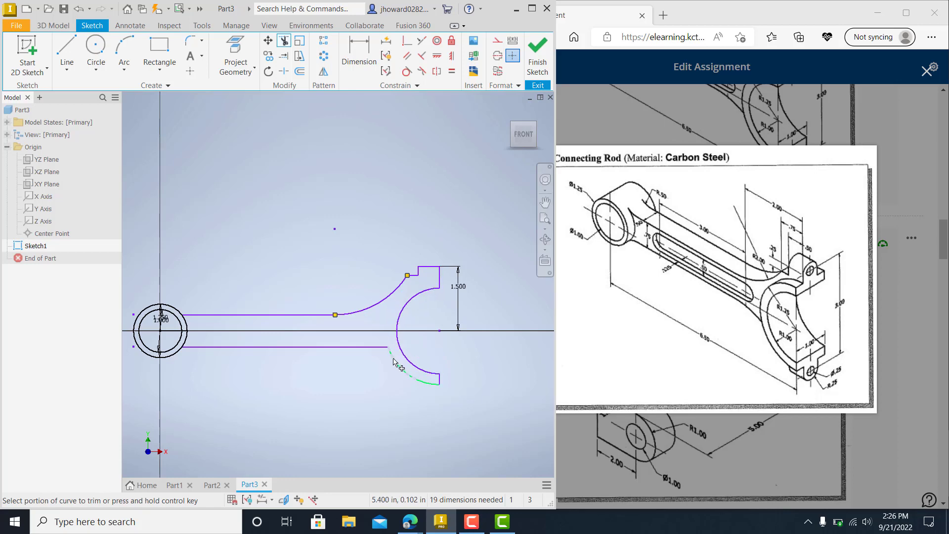
scroll(374, 289, up, 3)
middle_drag(374, 289, 381, 250)
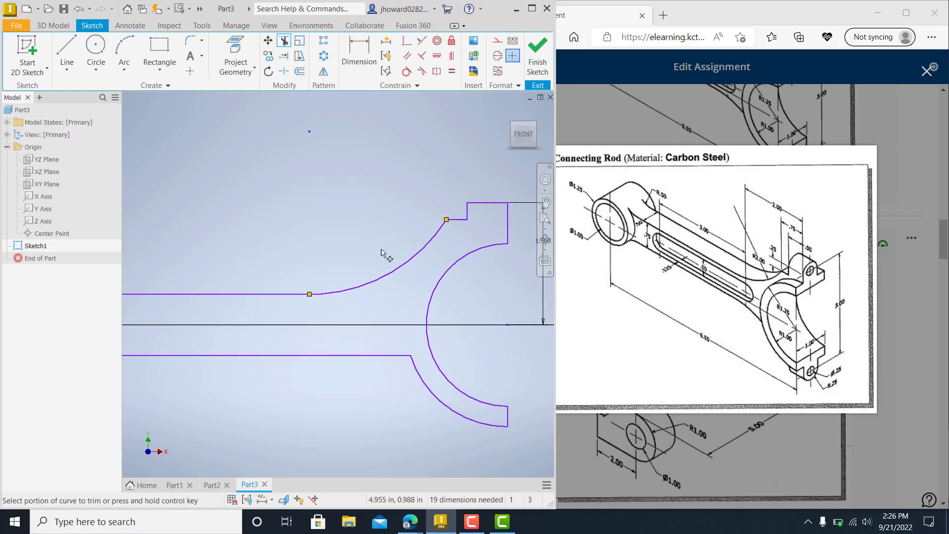
scroll(382, 250, down, 3)
key(Escape)
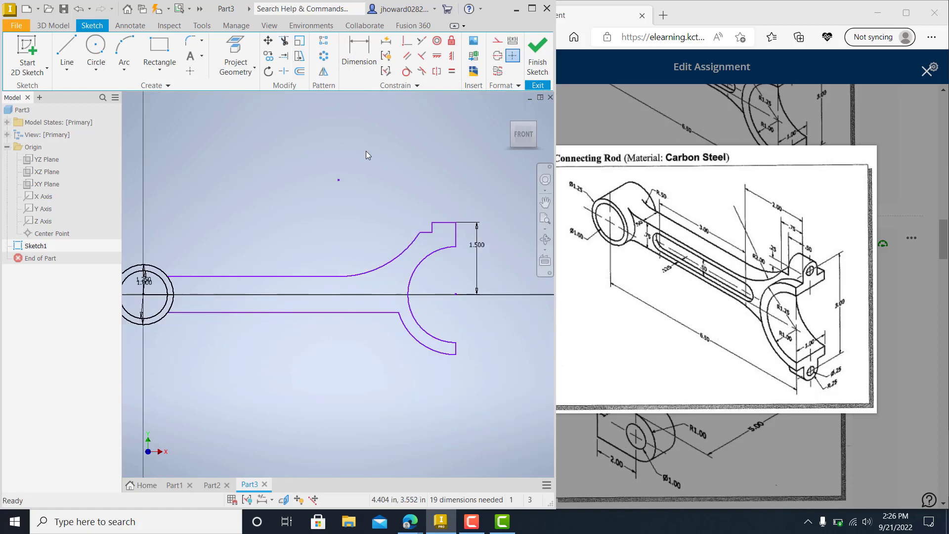
- Mirror the blend arc about the rod's horizontal centreline to the lower side of the shank
click(324, 72)
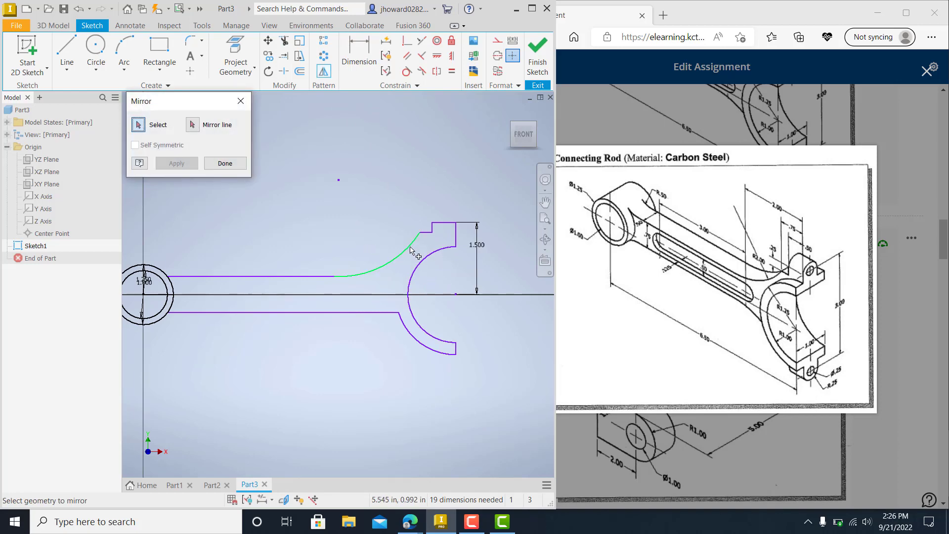
click(395, 243)
click(192, 125)
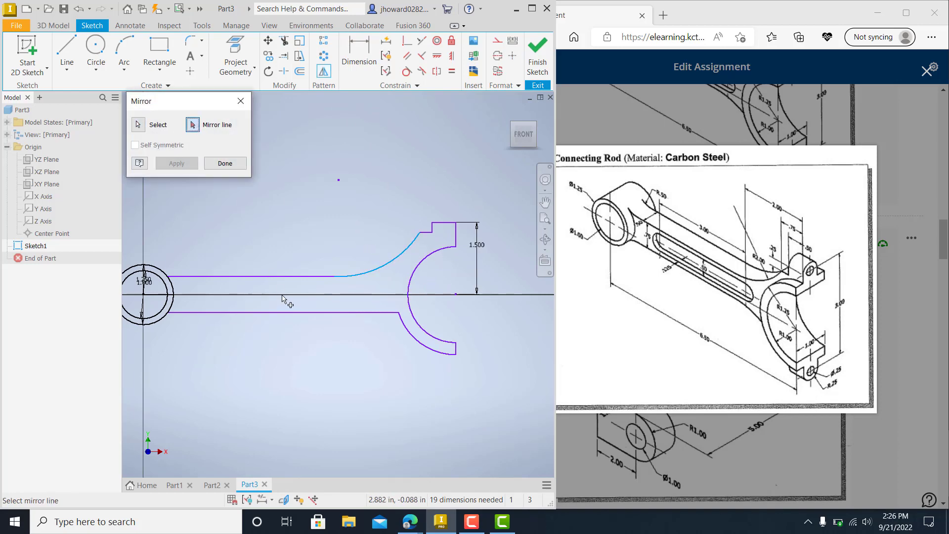
click(161, 295)
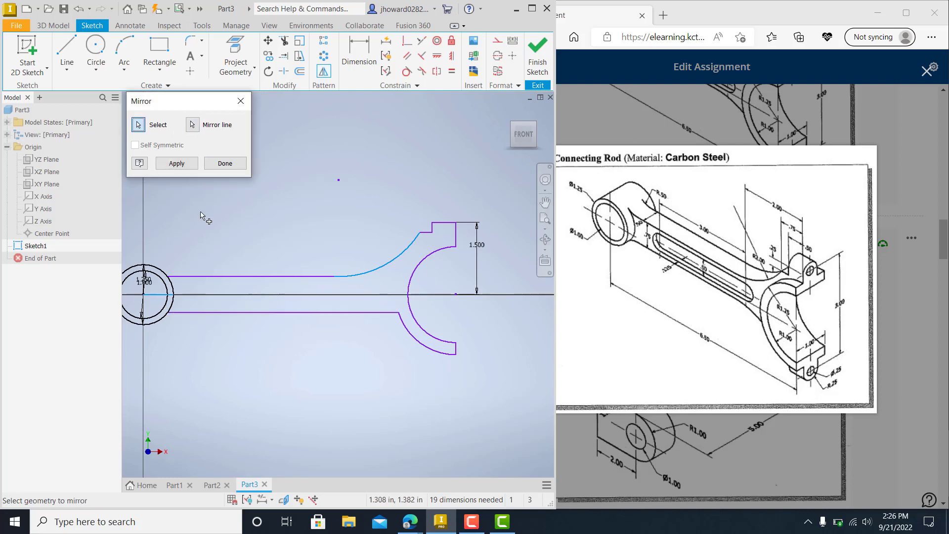
click(177, 164)
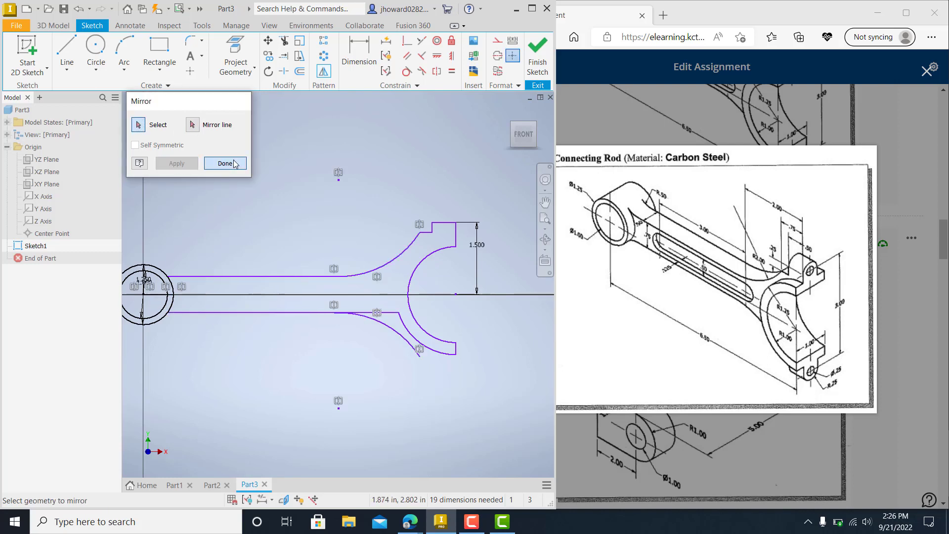
click(225, 164)
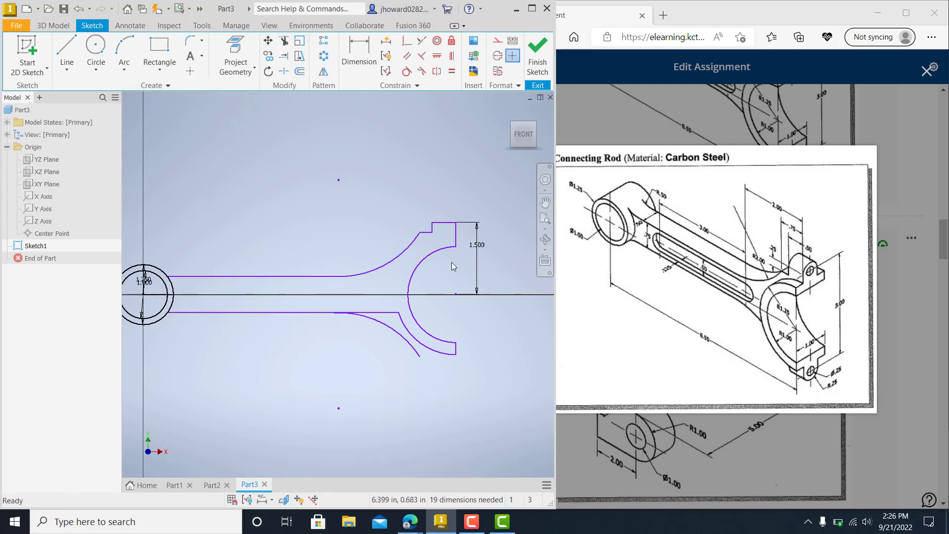
- Mirror the upper lug's outline about the rod's horizontal centreline to the lower side of the half ring
click(444, 225)
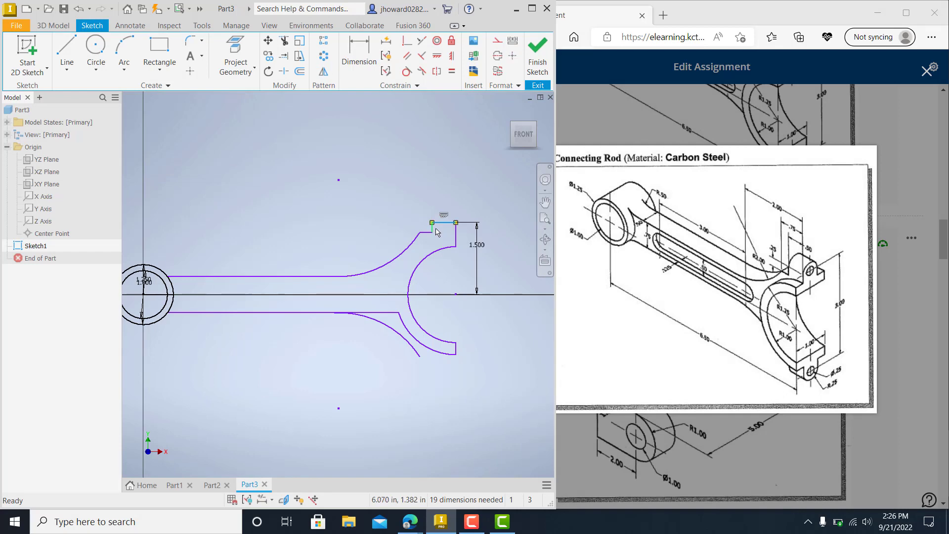
scroll(441, 239, down, 4)
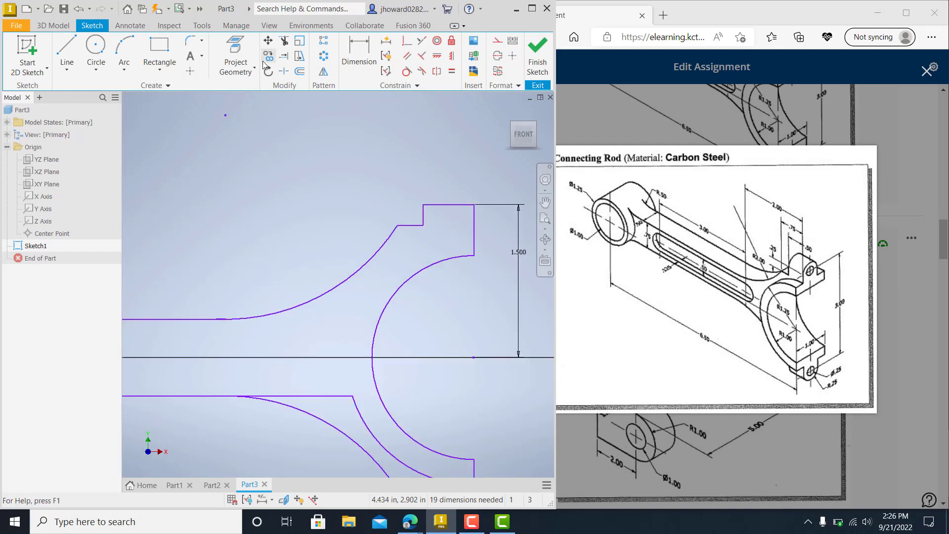
click(325, 75)
drag(463, 243, 413, 189)
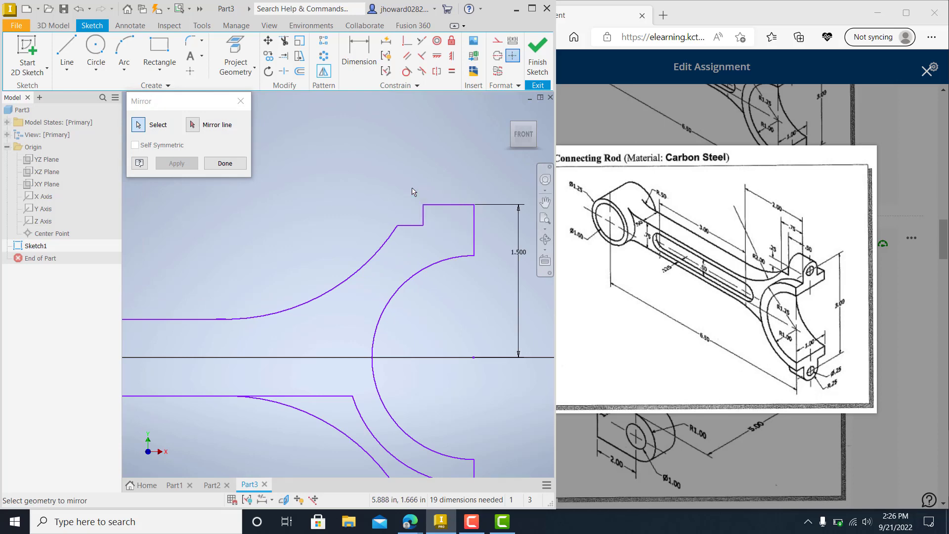
click(192, 125)
scroll(317, 363, up, 5)
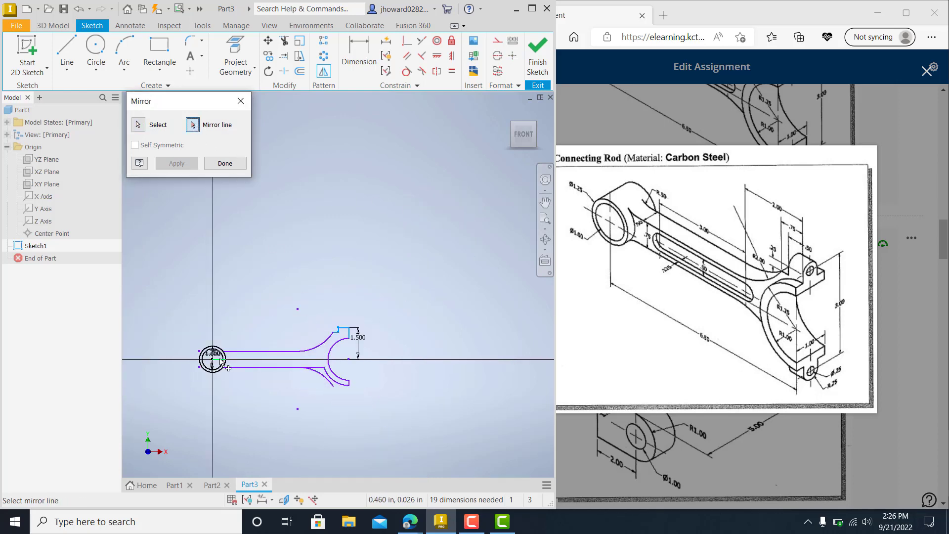
scroll(277, 365, down, 6)
click(287, 365)
scroll(287, 363, up, 5)
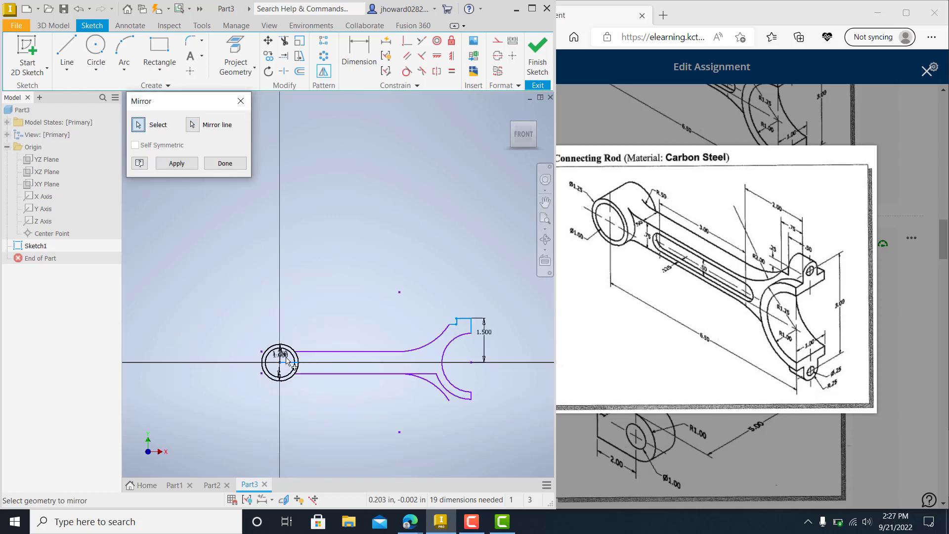
click(192, 168)
click(244, 167)
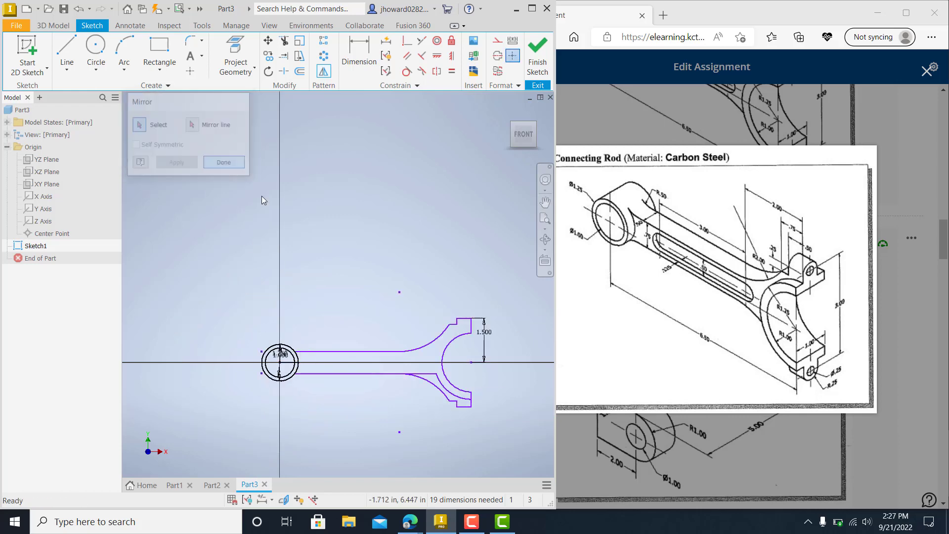
- Delete the half ring's lower outer arc and trim the shank's lower edge where it extends beyond the mirrored blend arc
scroll(471, 343, down, 6)
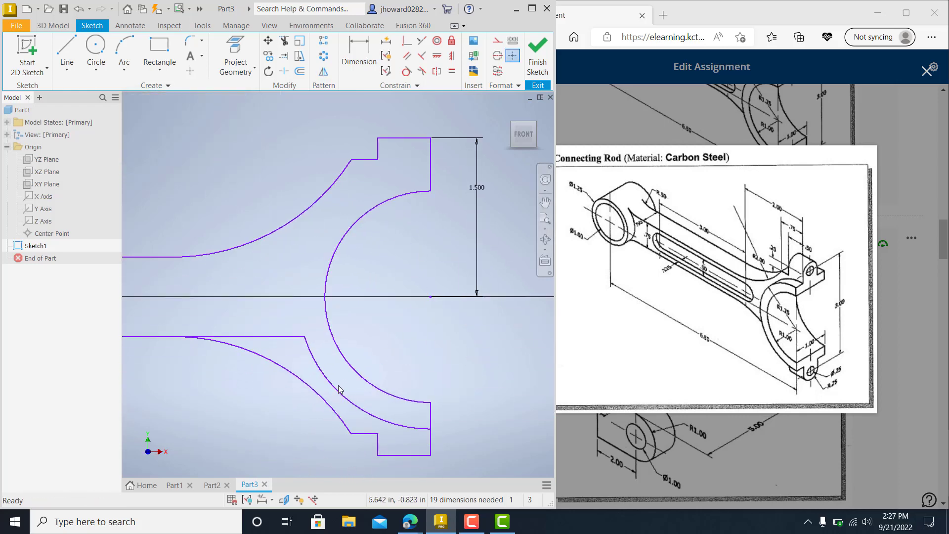
click(338, 391)
key(Delete)
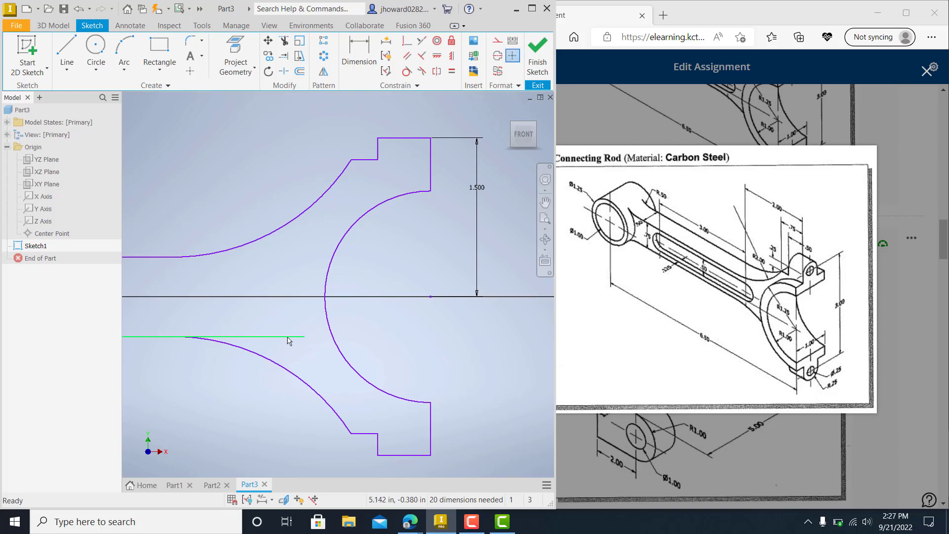
click(284, 40)
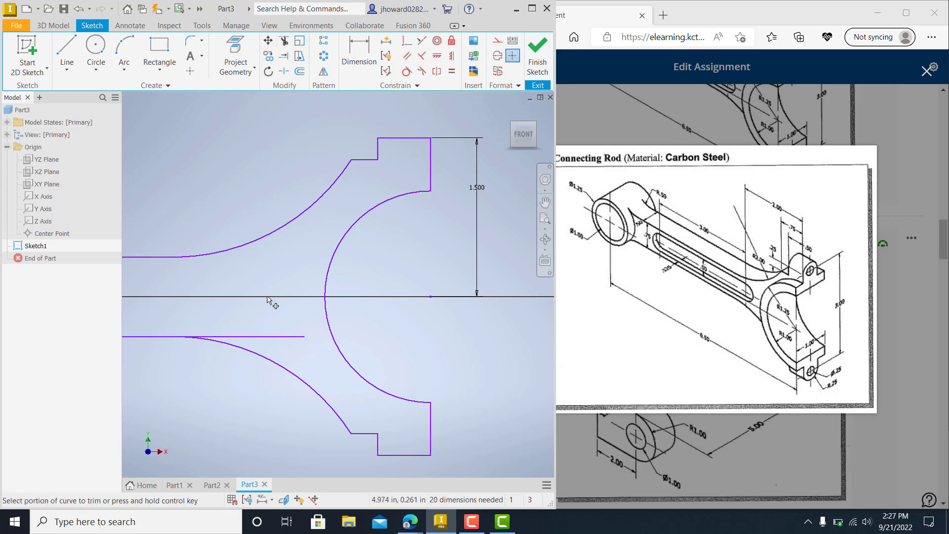
click(274, 336)
- Trim the short blend arc ends that overshoot the shank's upper and lower edges
middle_drag(176, 276, 371, 267)
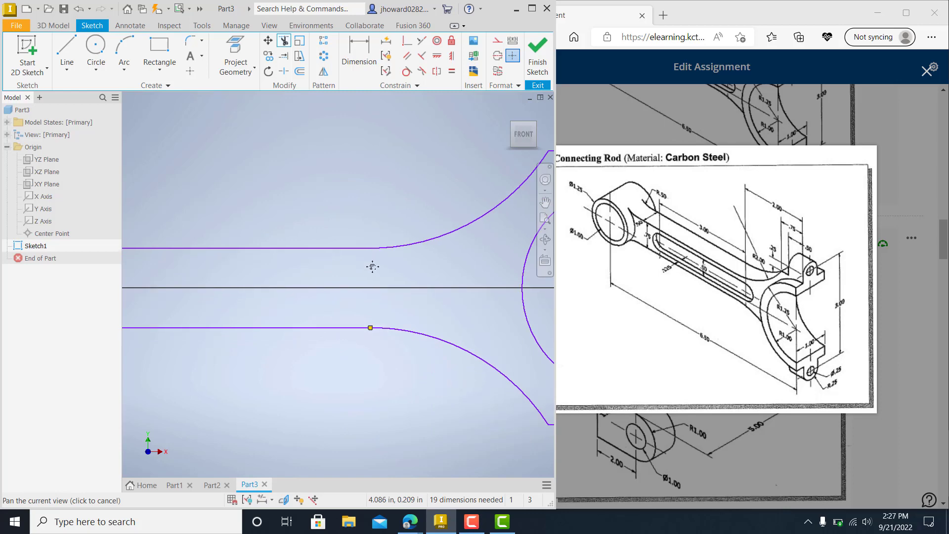
scroll(378, 263, up, 1)
scroll(379, 264, down, 4)
scroll(269, 233, down, 4)
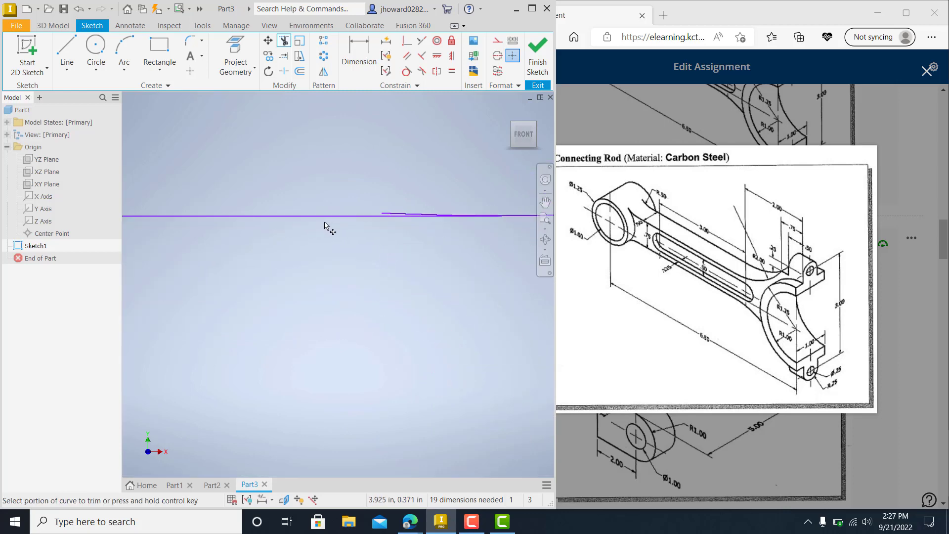
click(402, 214)
scroll(411, 232, up, 2)
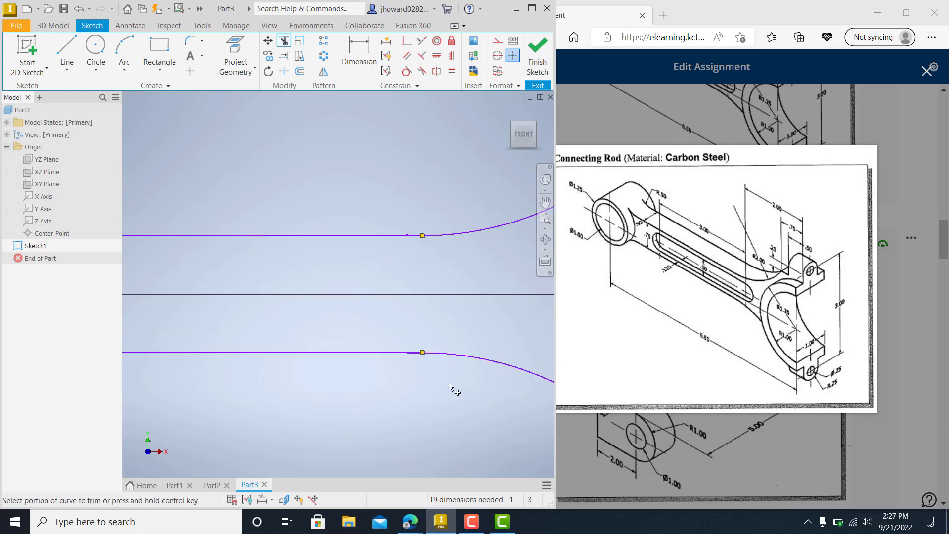
scroll(410, 347, up, 5)
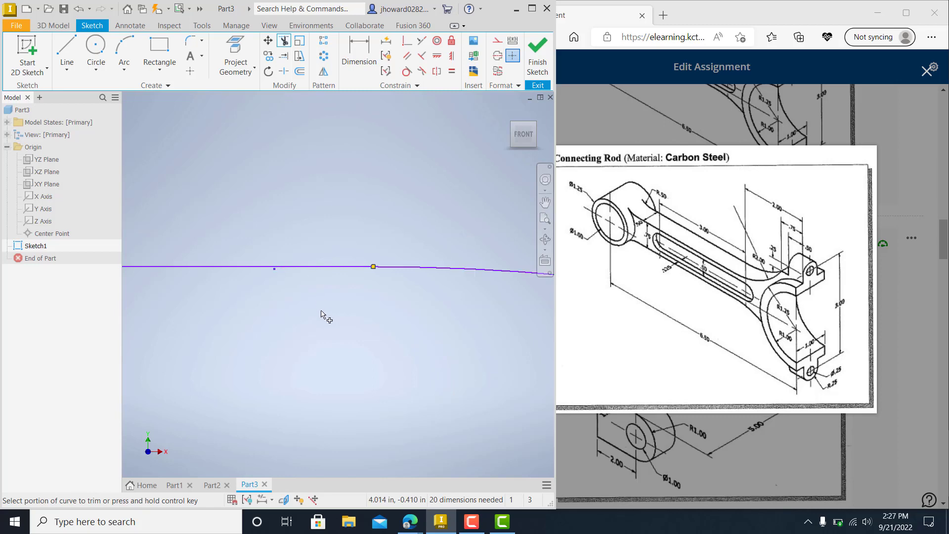
scroll(329, 321, down, 6)
scroll(330, 324, up, 2)
key(Escape)
scroll(316, 341, down, 4)
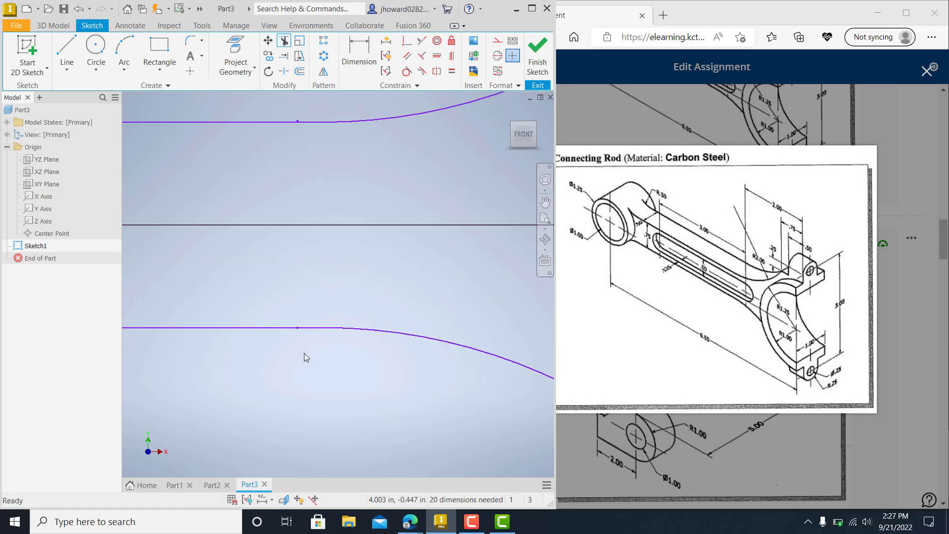
scroll(317, 331, down, 2)
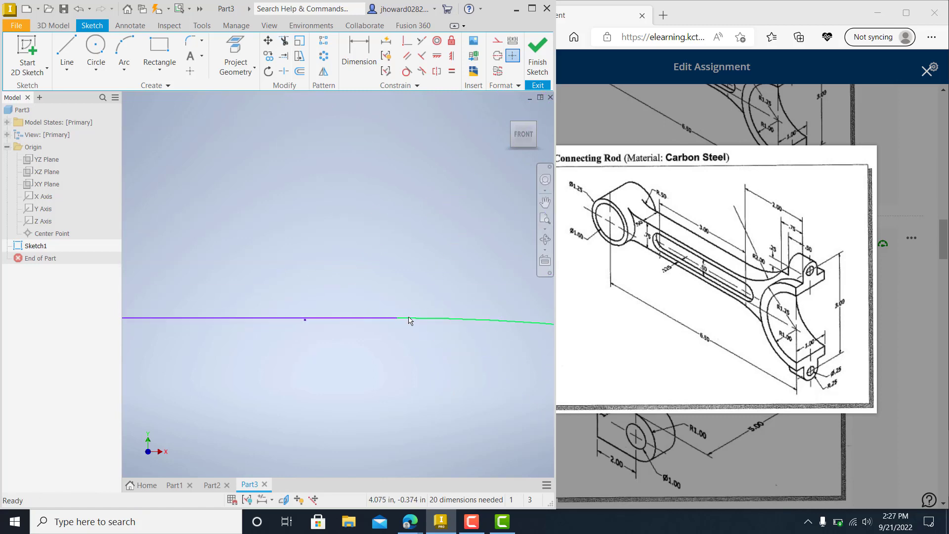
scroll(414, 342, up, 5)
middle_drag(419, 363, 347, 357)
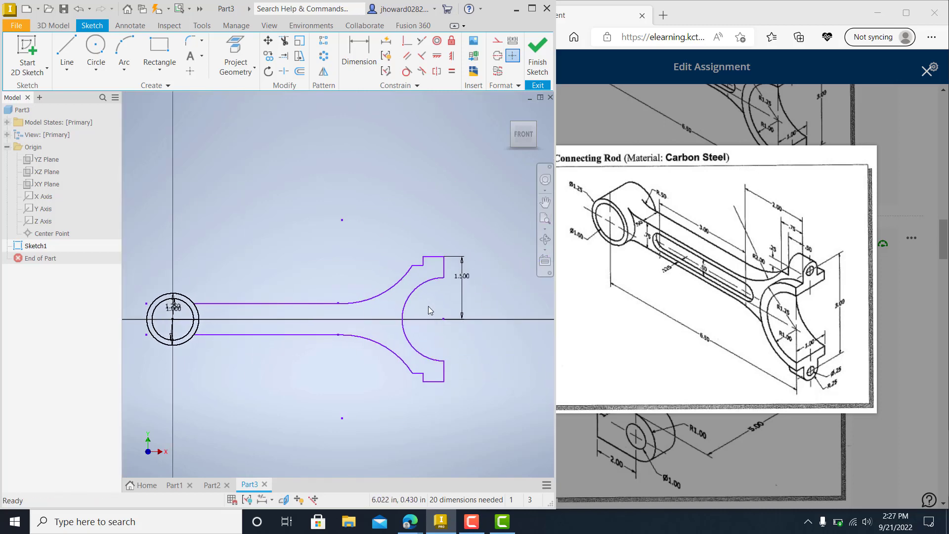
- Trim the small end's outer circle where it crosses between the shank's upper and lower edges
click(284, 40)
scroll(219, 303, up, 4)
middle_drag(211, 340, 407, 212)
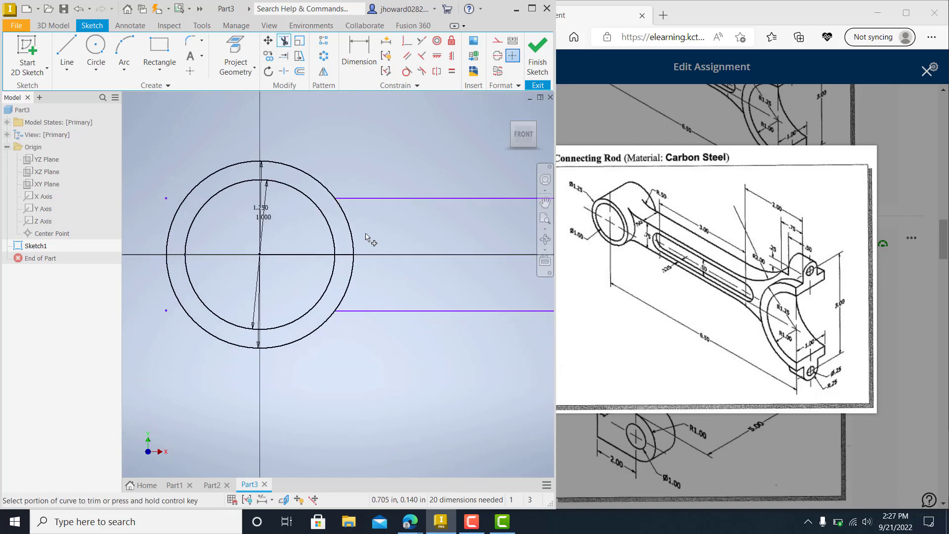
click(354, 233)
click(350, 285)
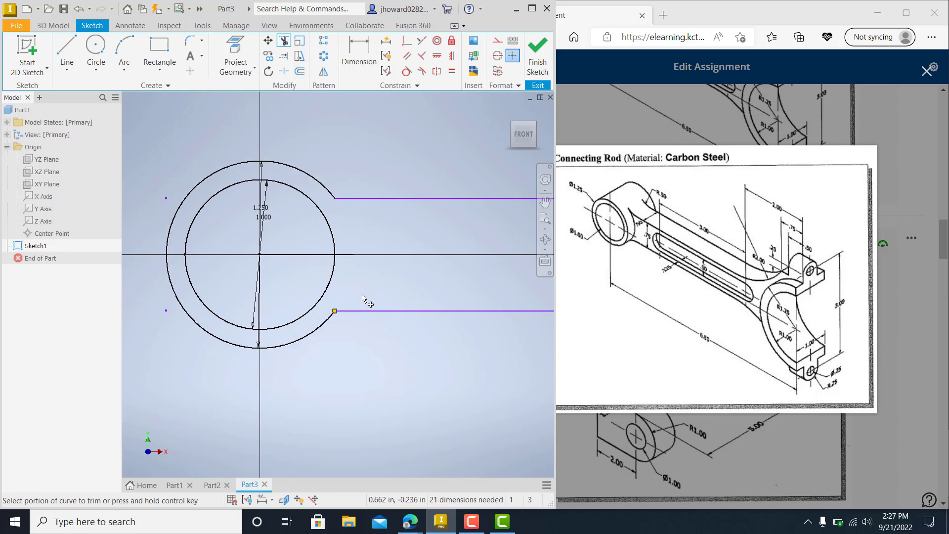
- Finish the sketch and extrude the connecting rod profile 1 in, leaving the small end's hole open
scroll(365, 305, down, 4)
scroll(384, 330, down, 4)
middle_drag(384, 329, 307, 282)
scroll(364, 282, up, 2)
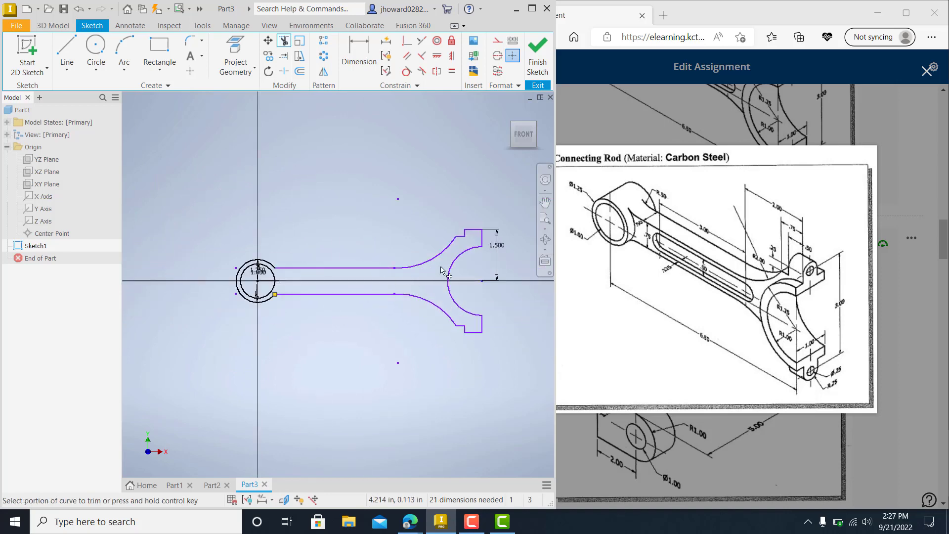
click(538, 54)
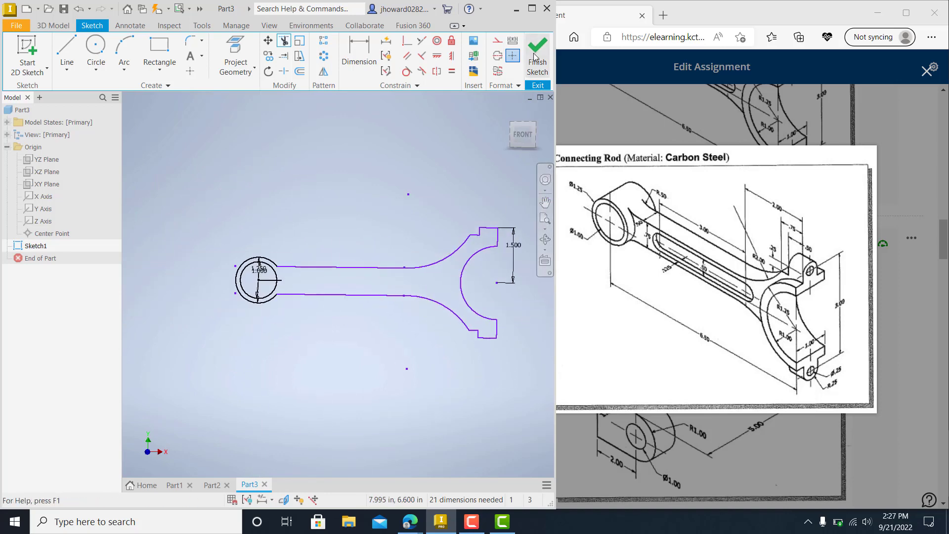
scroll(426, 281, down, 4)
middle_drag(426, 282, 236, 218)
scroll(306, 277, up, 5)
key(e)
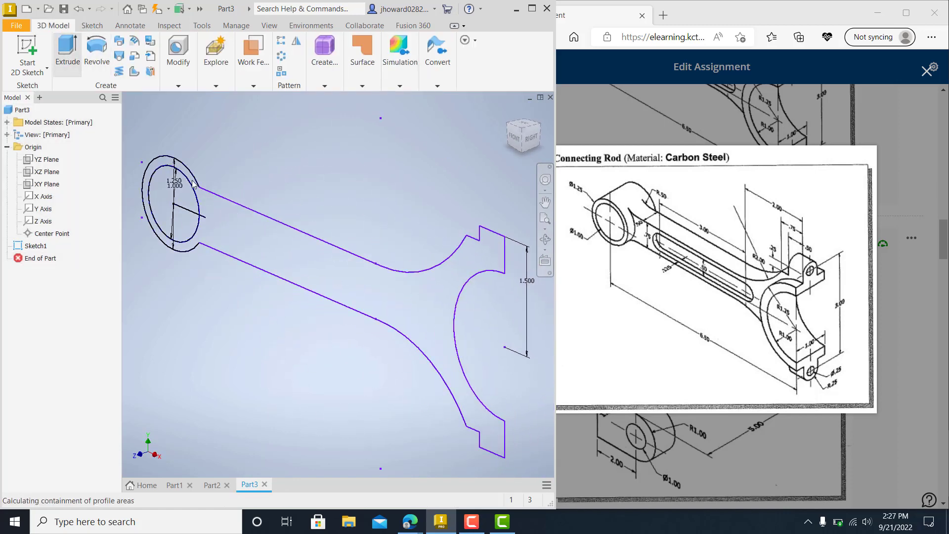
click(387, 260)
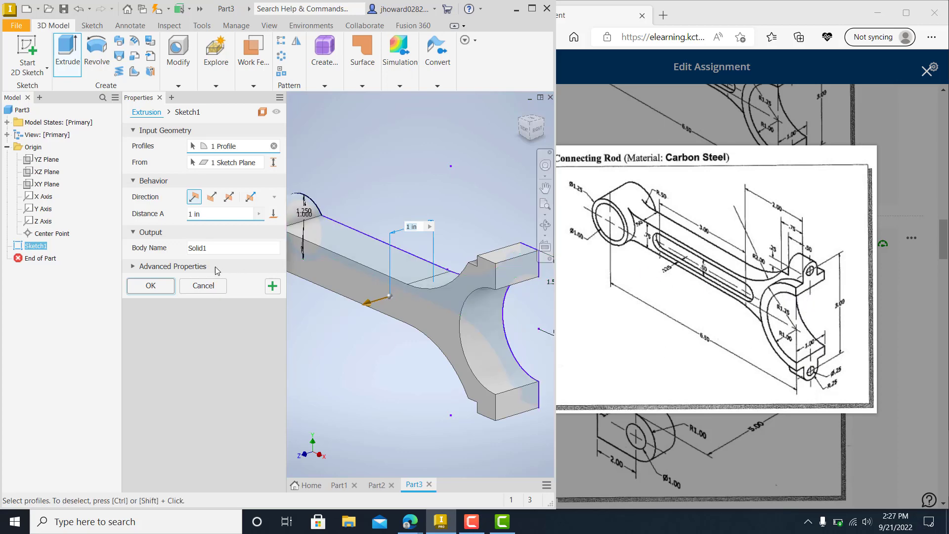
click(161, 287)
- Start a new sketch on the connecting rod's front face, viewed from the front
scroll(323, 304, up, 5)
scroll(323, 305, down, 2)
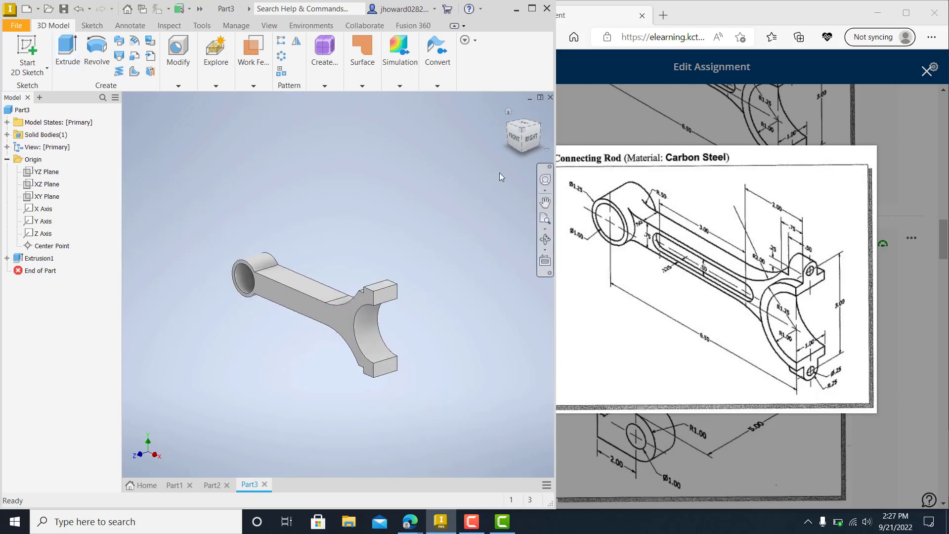
click(515, 139)
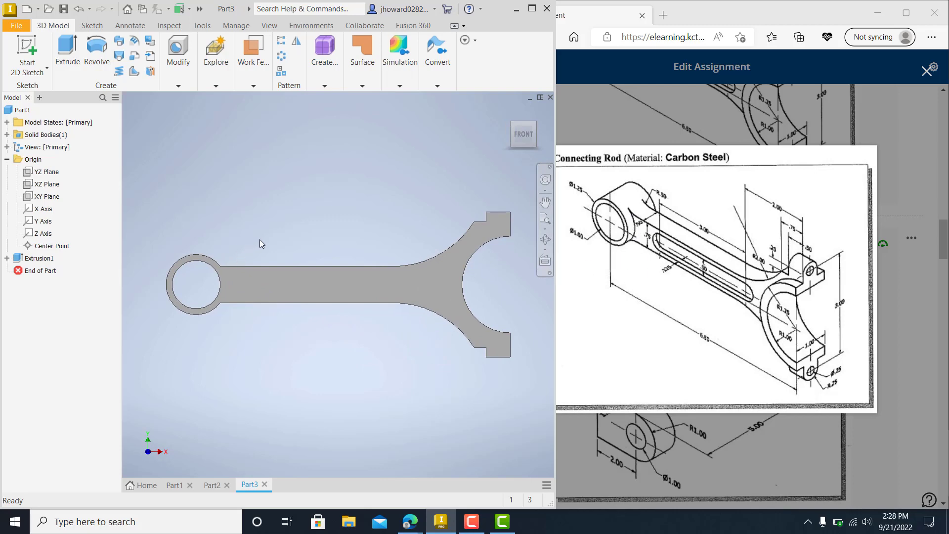
click(27, 55)
click(285, 280)
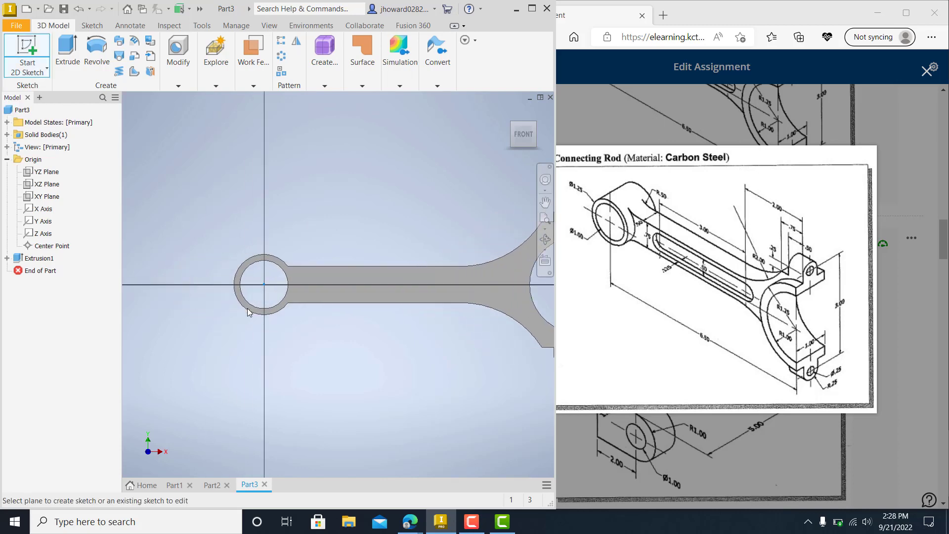
- Draw a circle centred on the small end's hole through the corner where the shank's upper edge meets the ring
click(96, 48)
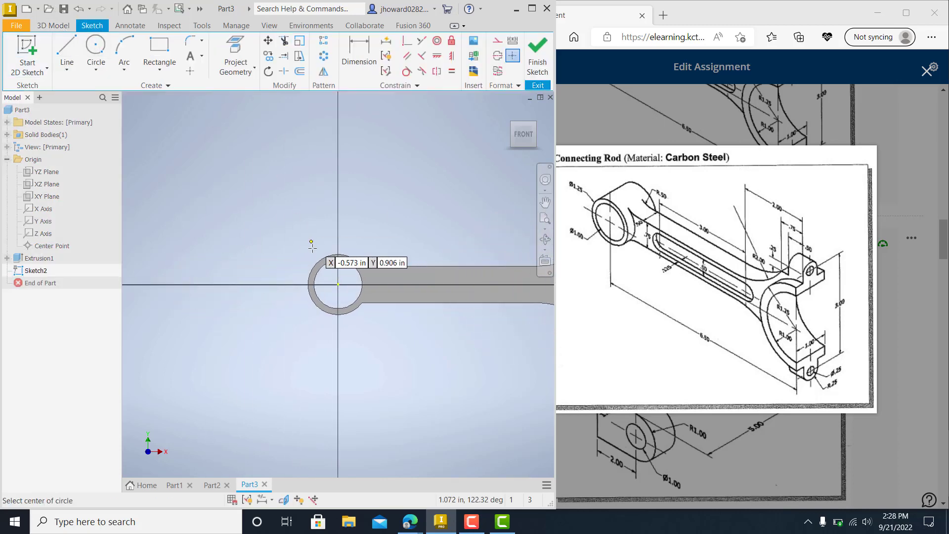
scroll(313, 246, down, 3)
click(360, 314)
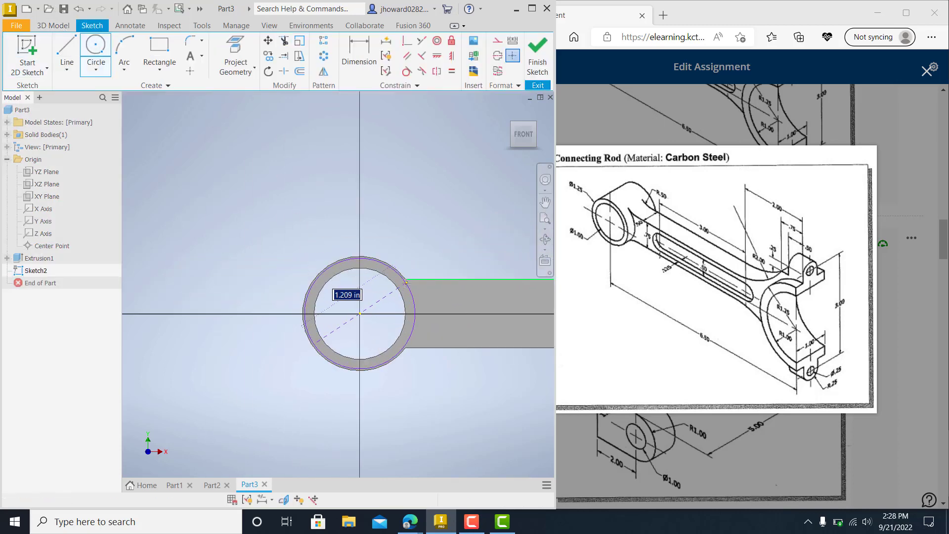
click(405, 279)
- Draw a 1.25 in diameter circle centred on the centre of the big end's semicircular opening
scroll(404, 326, up, 3)
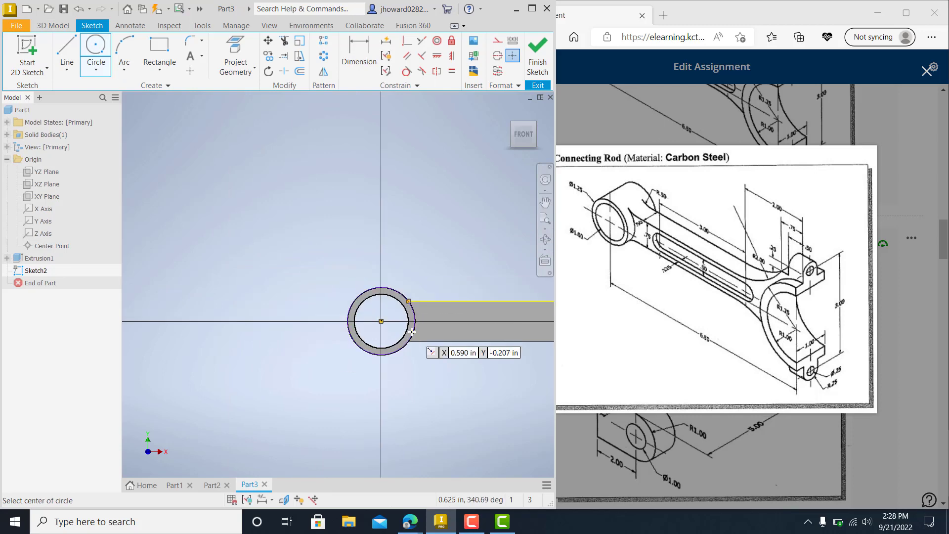
middle_drag(429, 352, 303, 309)
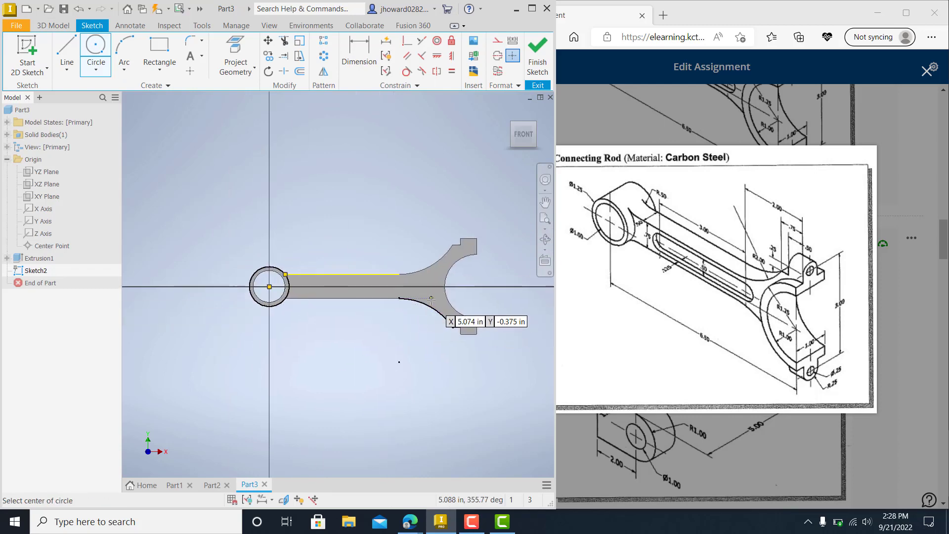
scroll(442, 292, down, 3)
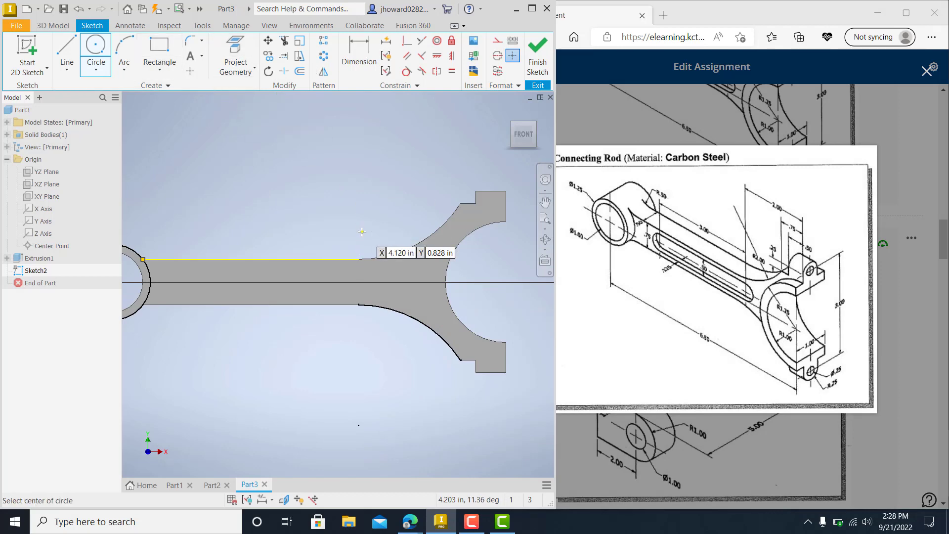
scroll(366, 232, up, 3)
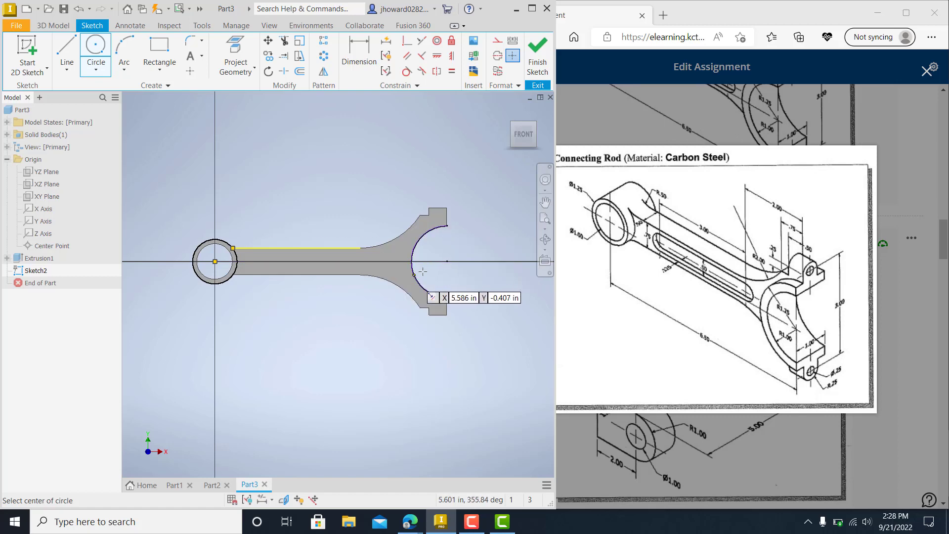
click(447, 262)
text(1)
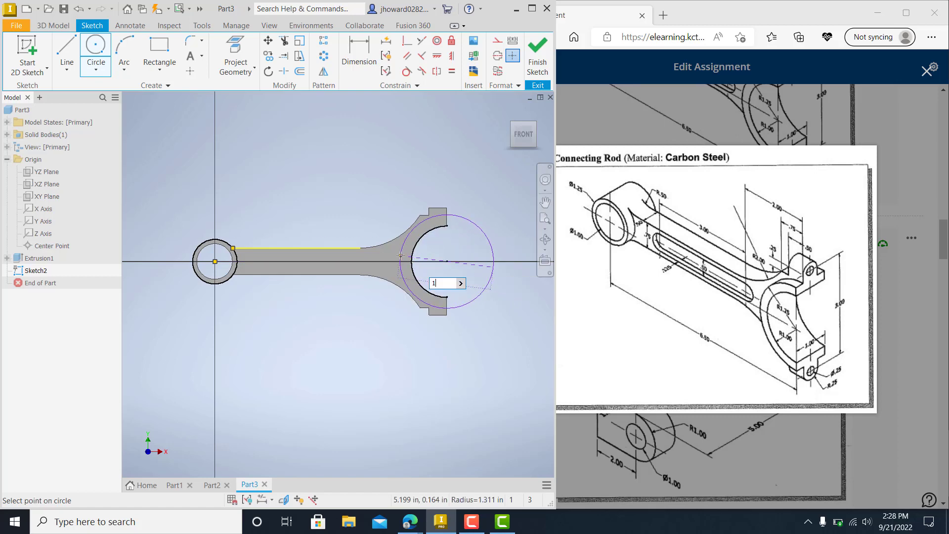
text(.25)
key(Return)
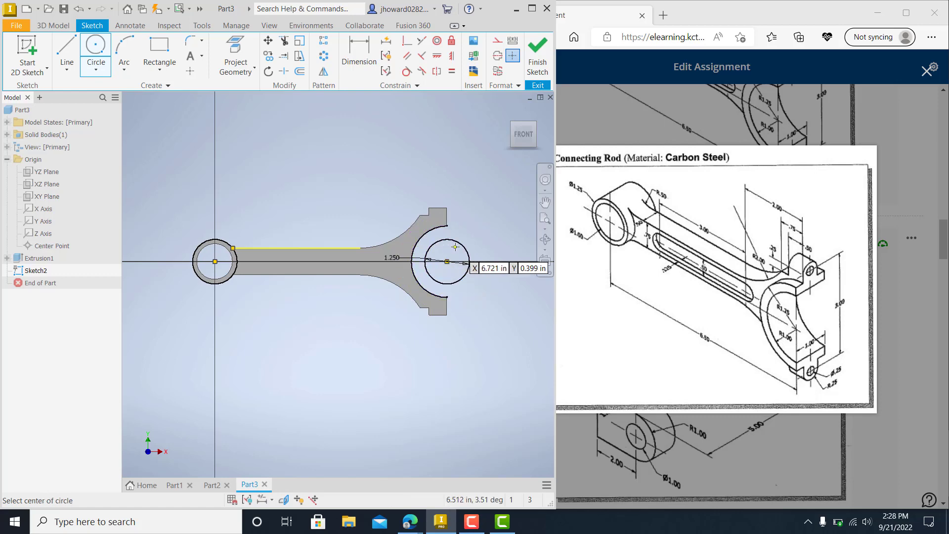
key(Escape)
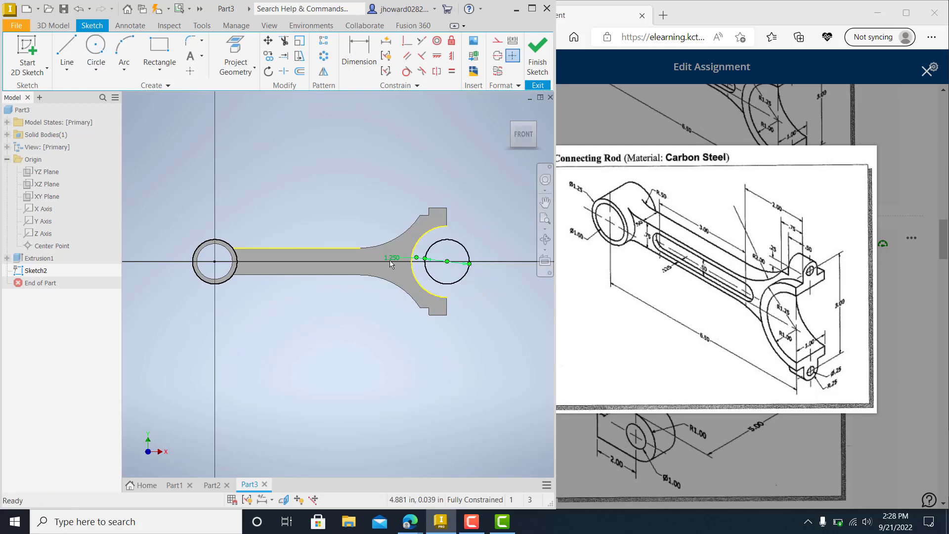
- Set the big end circle's diameter to 1.25*2 in
double_click(390, 259)
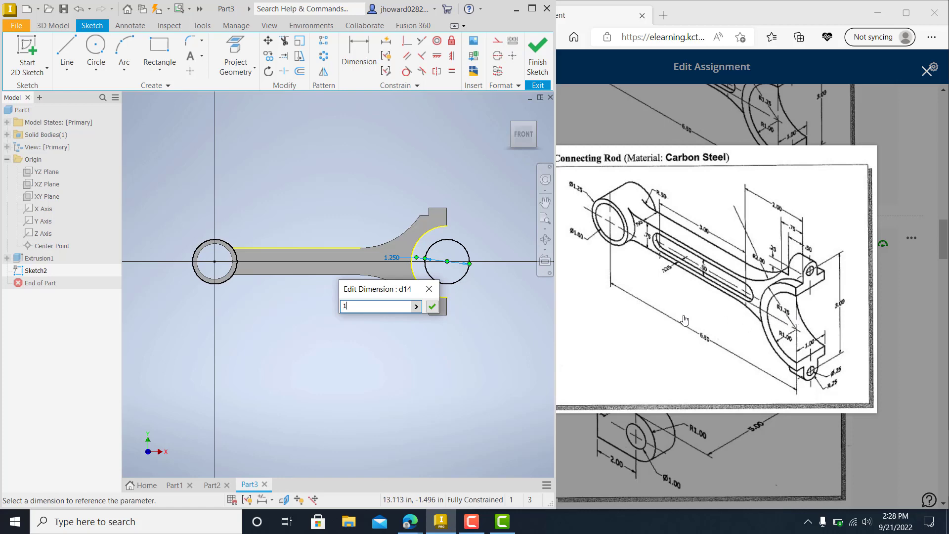
text(1.25*2)
key(Return)
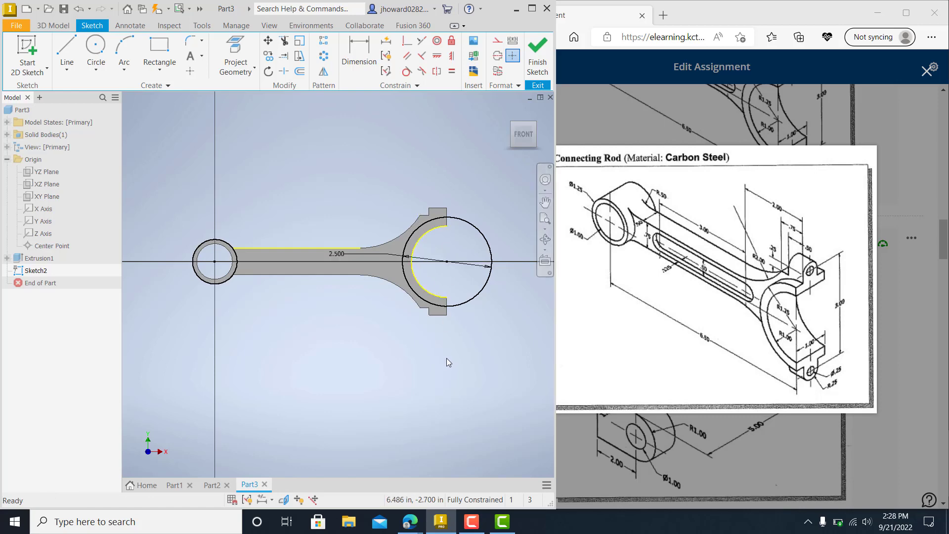
- Sketch a large rectangle on the front face plane that encloses the whole connecting rod and both ring circles
shift+middle_drag(446, 358, 429, 373)
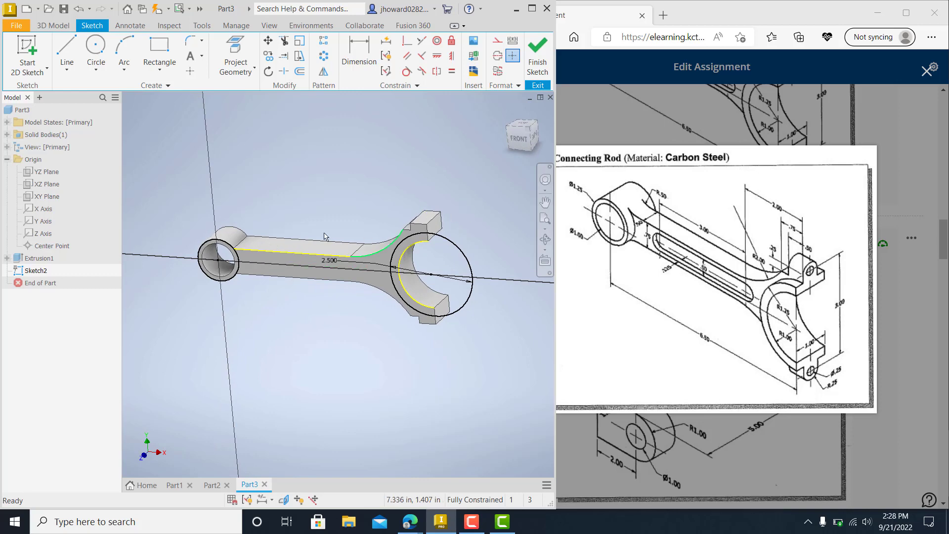
scroll(325, 224, up, 3)
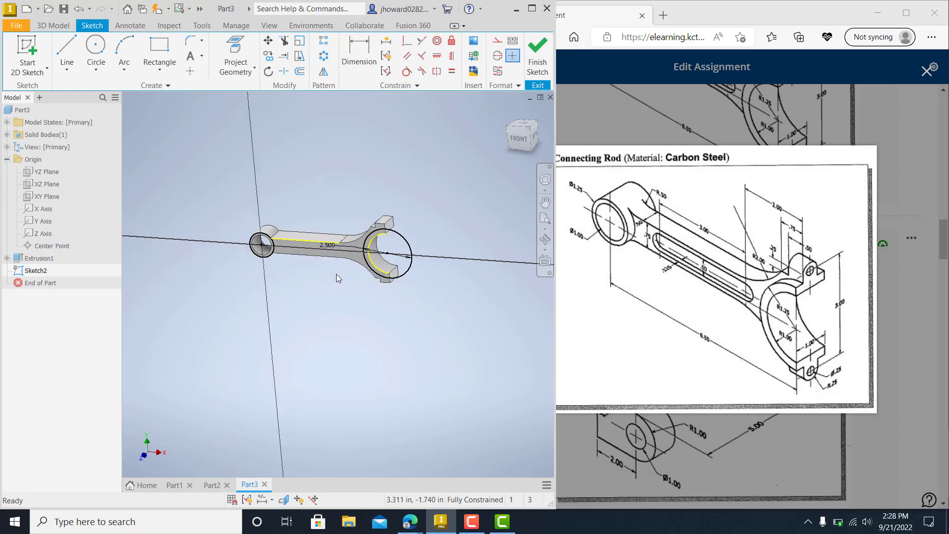
click(160, 49)
click(214, 192)
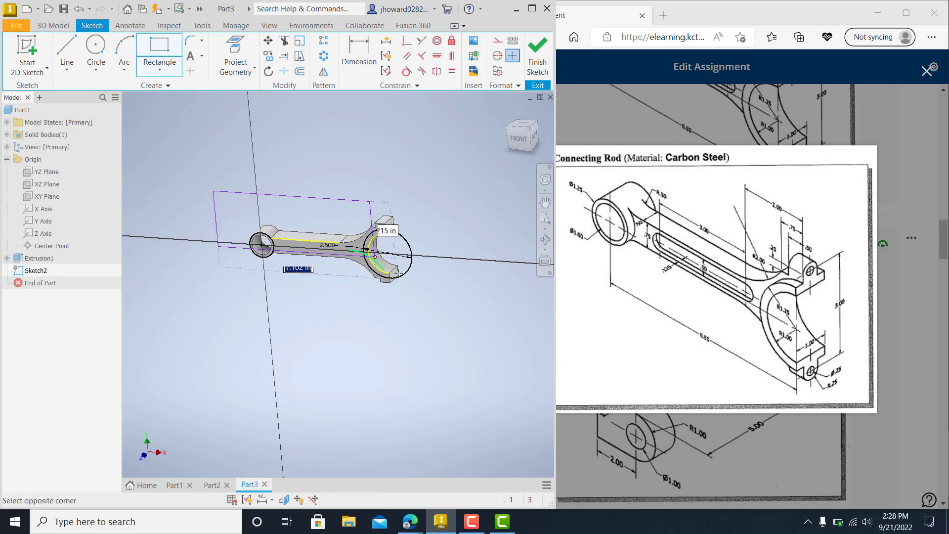
click(449, 298)
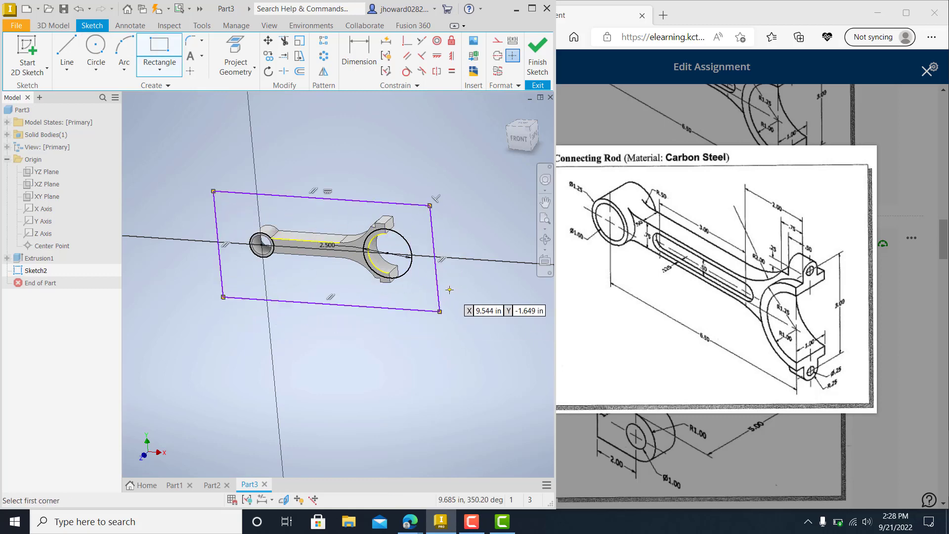
mouse_move(467, 309)
shift+middle_down()
mouse_move(482, 257)
mouse_move(485, 265)
mouse_move(456, 282)
mouse_move(466, 267)
shift+middle_up()
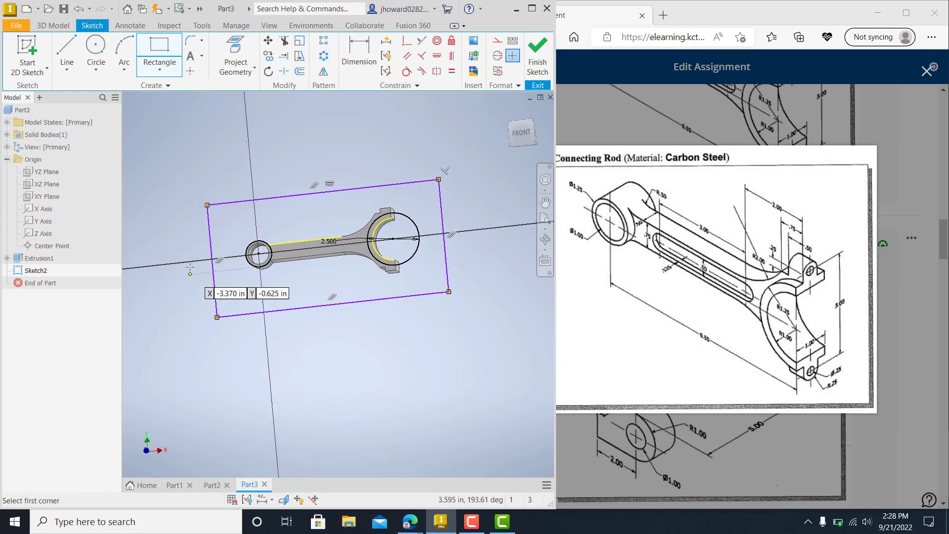
scroll(190, 261, down, 3)
scroll(267, 237, up, 3)
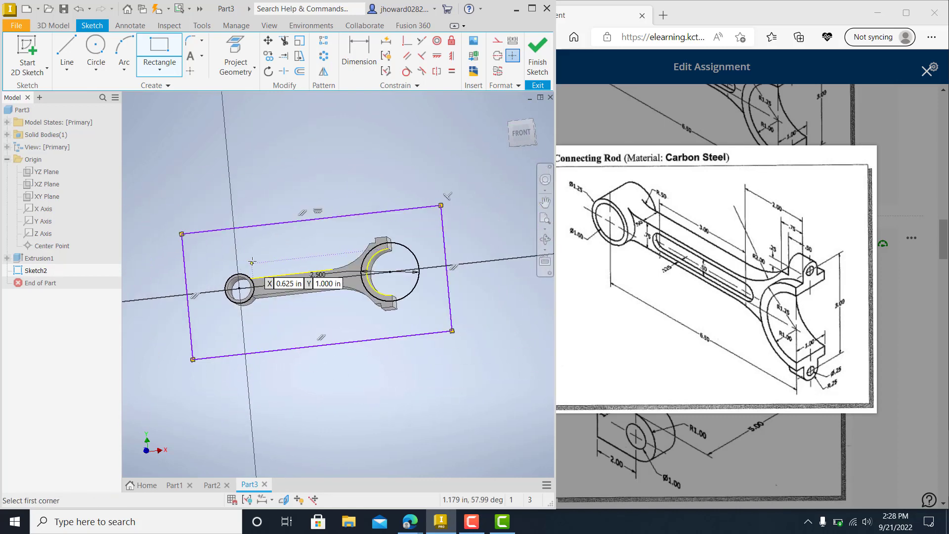
click(66, 50)
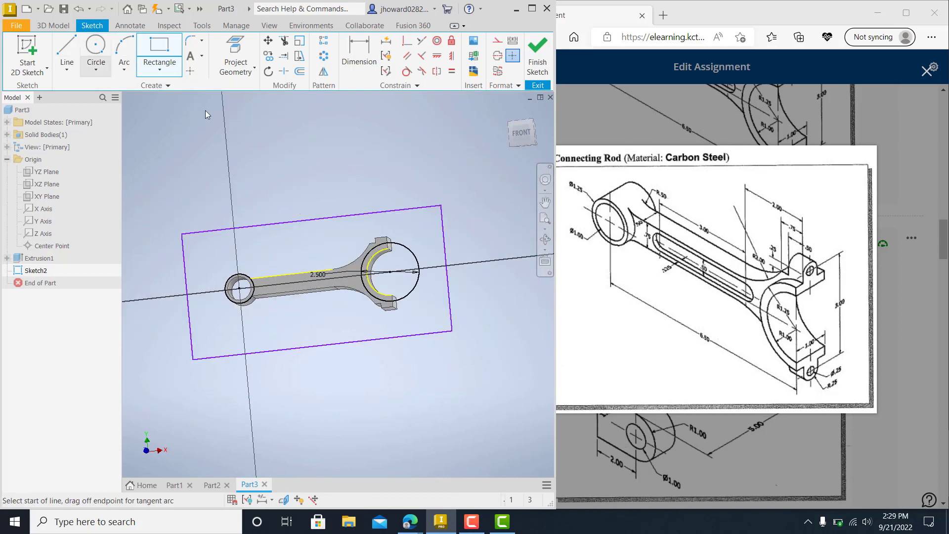
scroll(249, 241, down, 8)
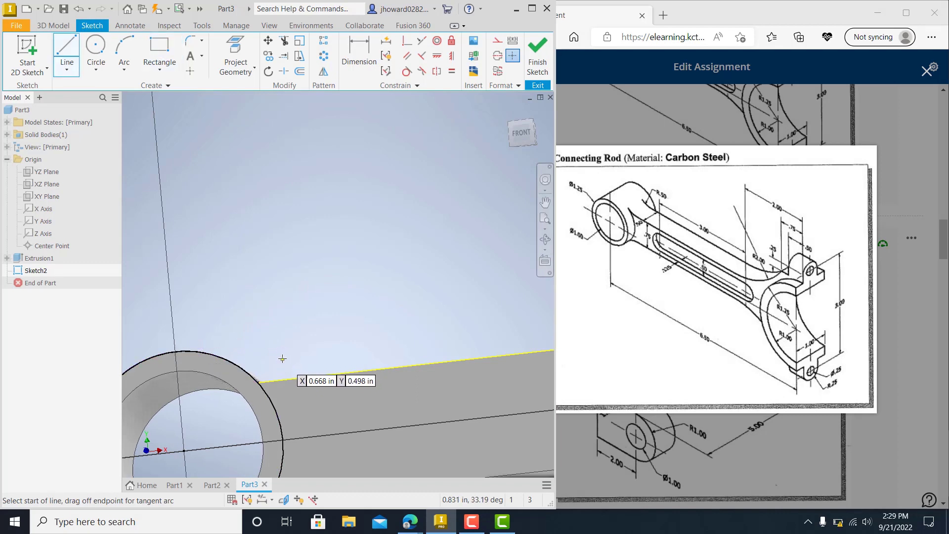
scroll(282, 357, up, 3)
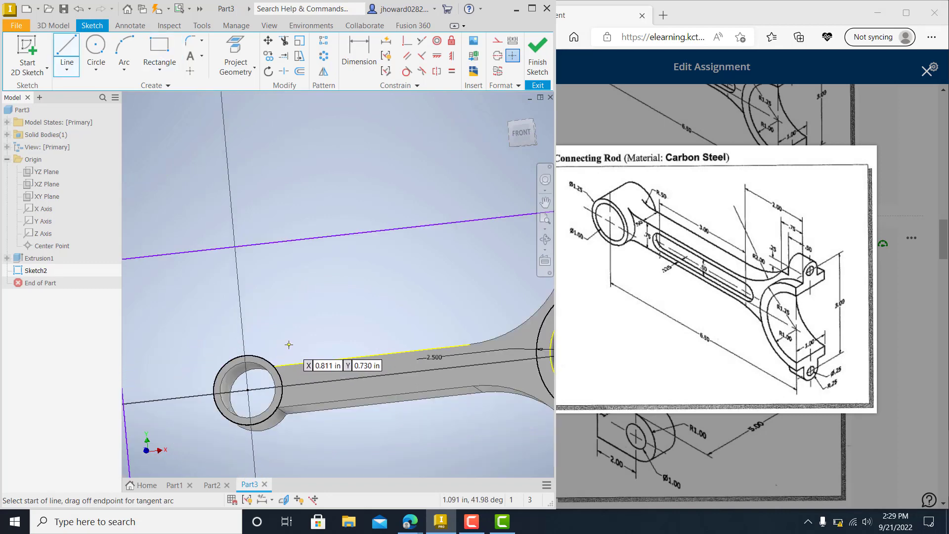
scroll(295, 332, up, 3)
scroll(297, 329, up, 2)
key(Escape)
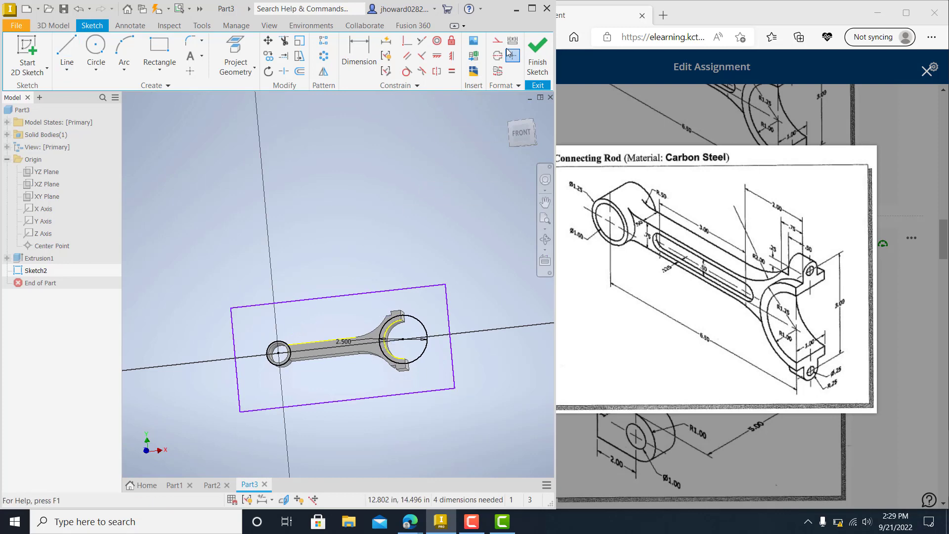
- Finish the sketch and try to extrude the region between the rectangle and the two circles
click(538, 49)
click(68, 50)
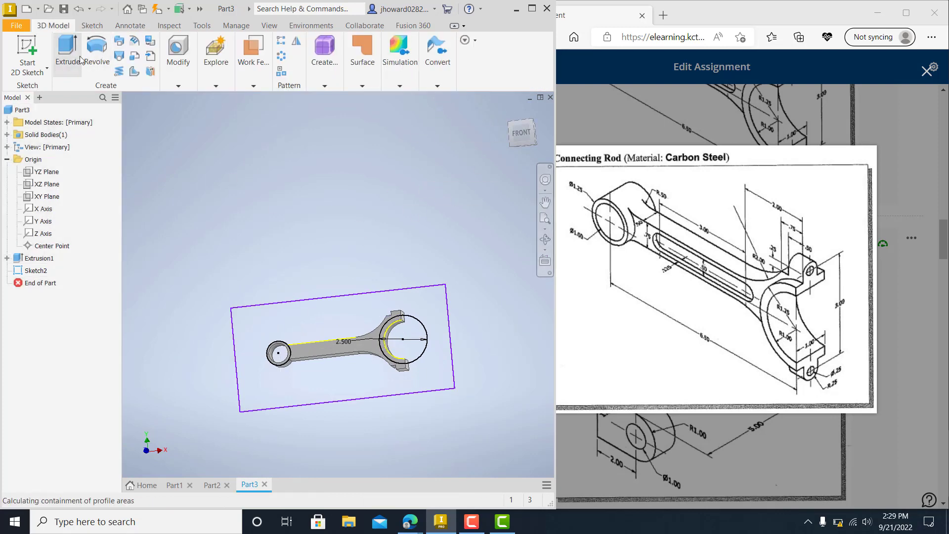
click(397, 307)
scroll(417, 346, down, 3)
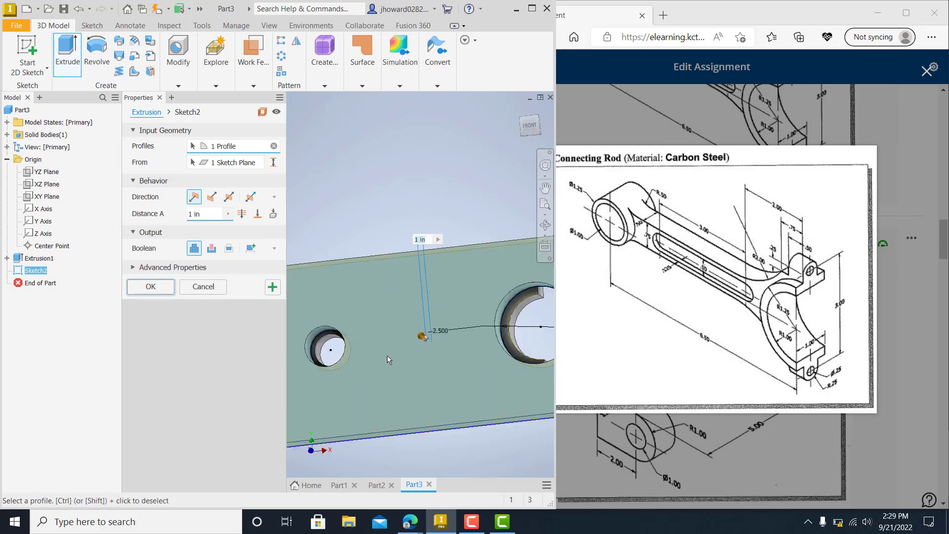
scroll(387, 360, up, 3)
key(Escape)
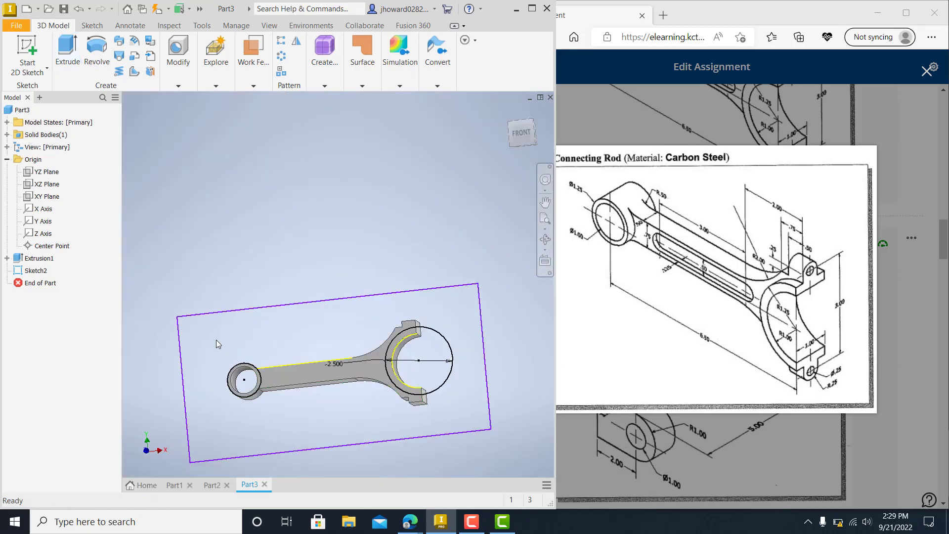
- Extrude the region between the rectangle and the two circles as a cut 0.25 in deep into the rod
middle_drag(216, 340, 195, 198)
click(68, 54)
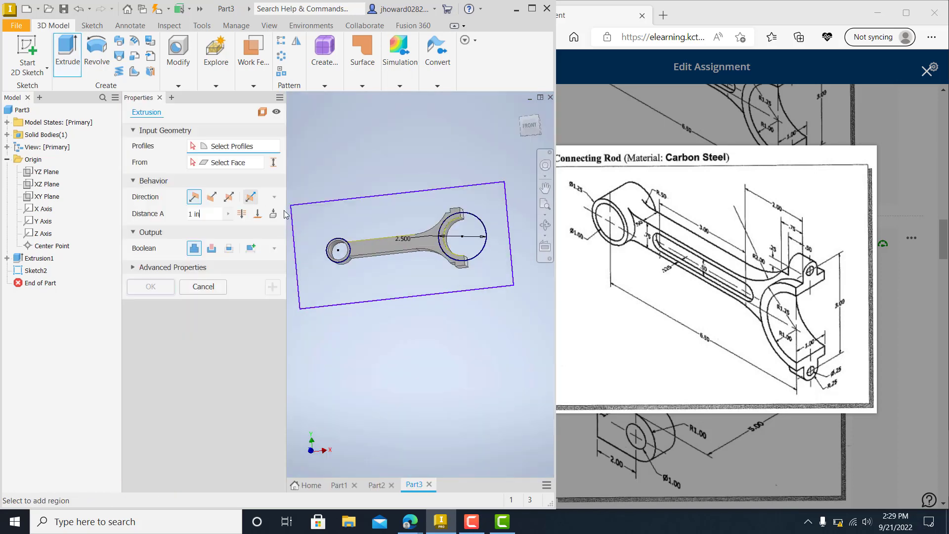
scroll(394, 267, down, 3)
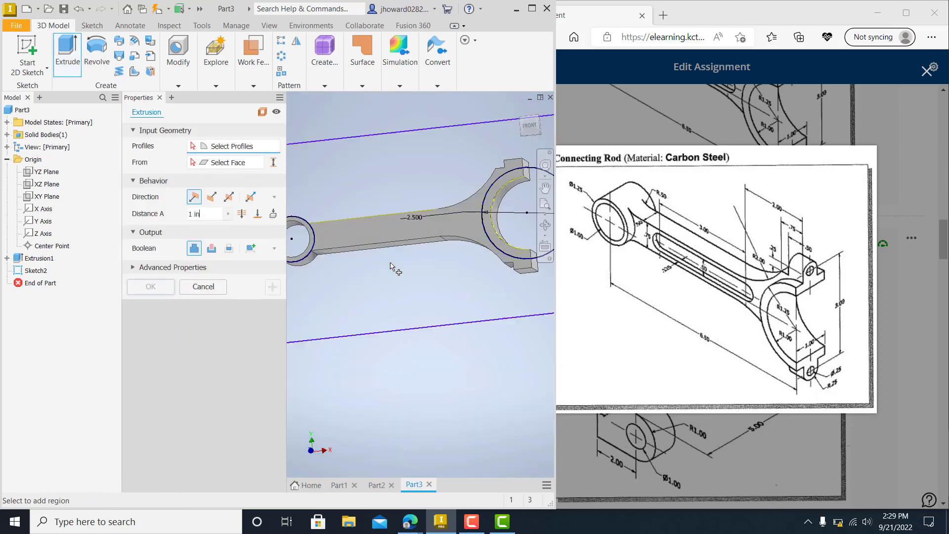
click(384, 230)
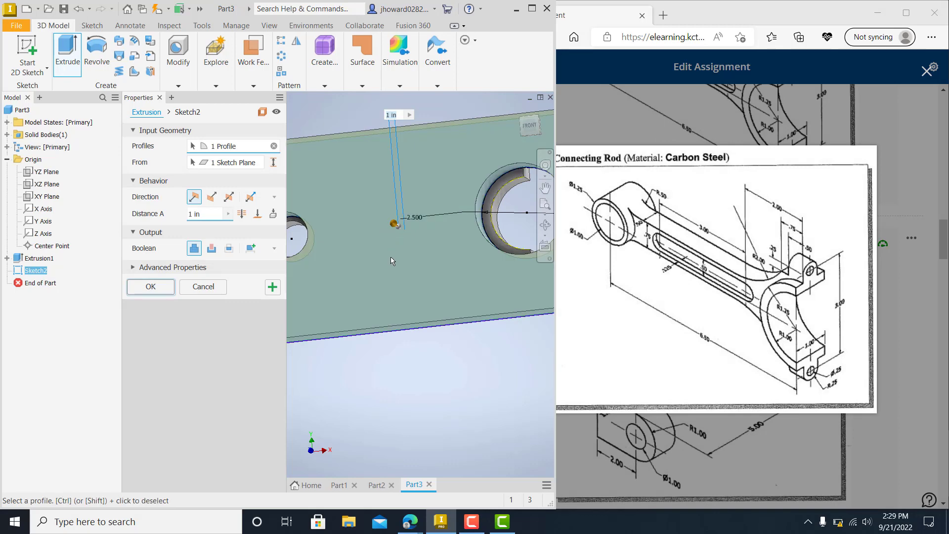
mouse_move(417, 335)
shift+middle_down()
mouse_move(450, 322)
mouse_move(409, 333)
shift+middle_up()
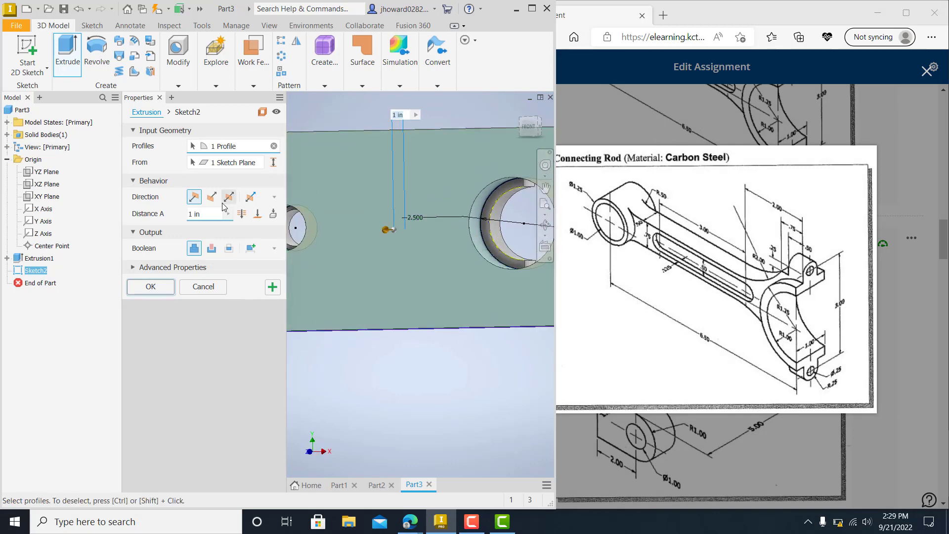
click(213, 247)
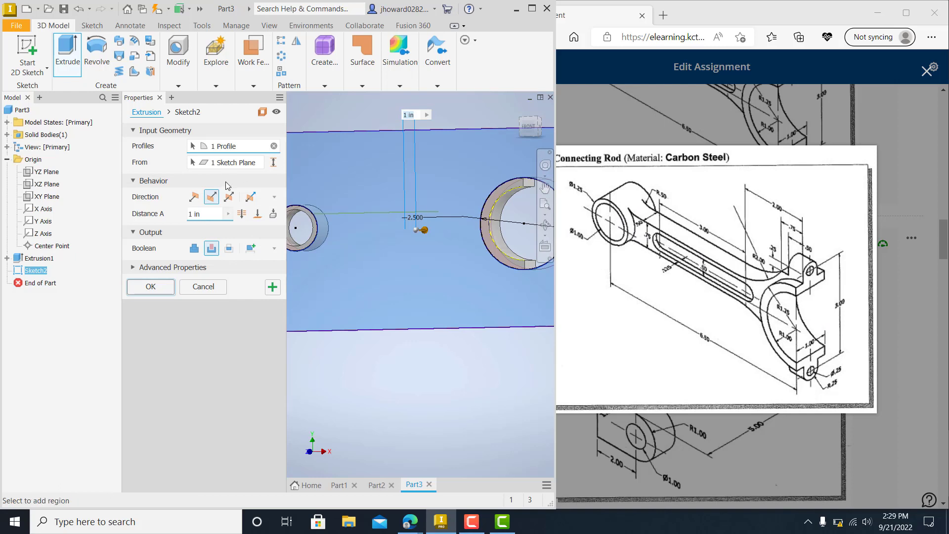
double_click(210, 214)
text(.25)
key(Return)
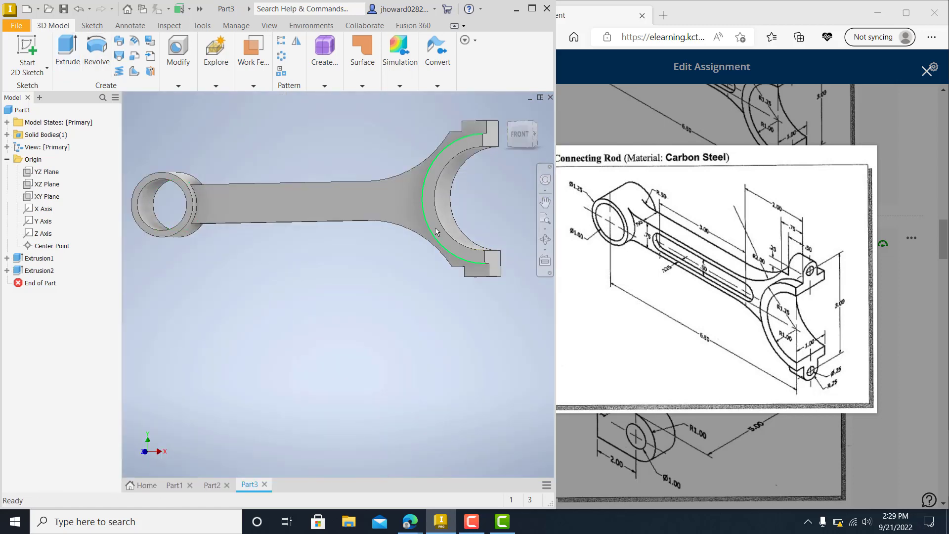
- Reopen the base extrusion's sketch and change the vertical dimension from the big end's centre to the upper lug's top edge
middle_drag(402, 276, 390, 338)
middle_drag(280, 287, 288, 290)
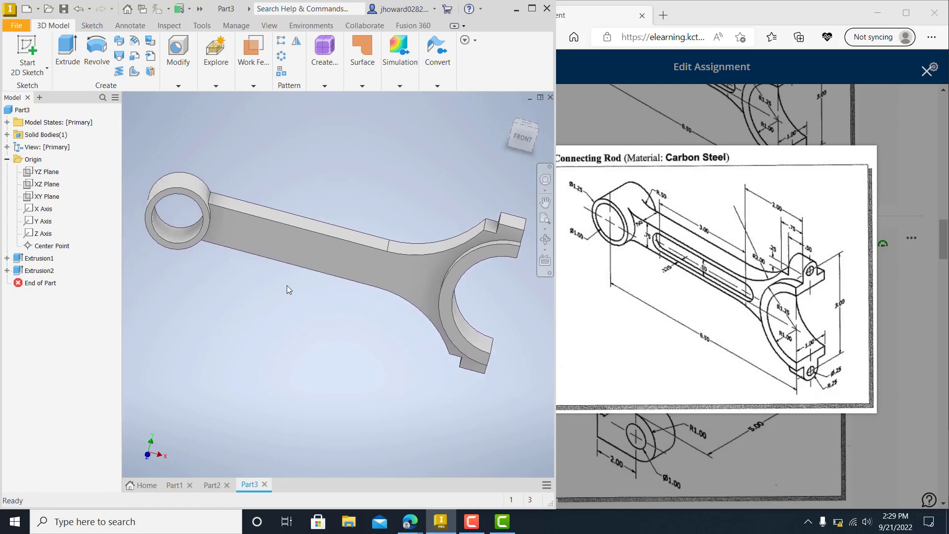
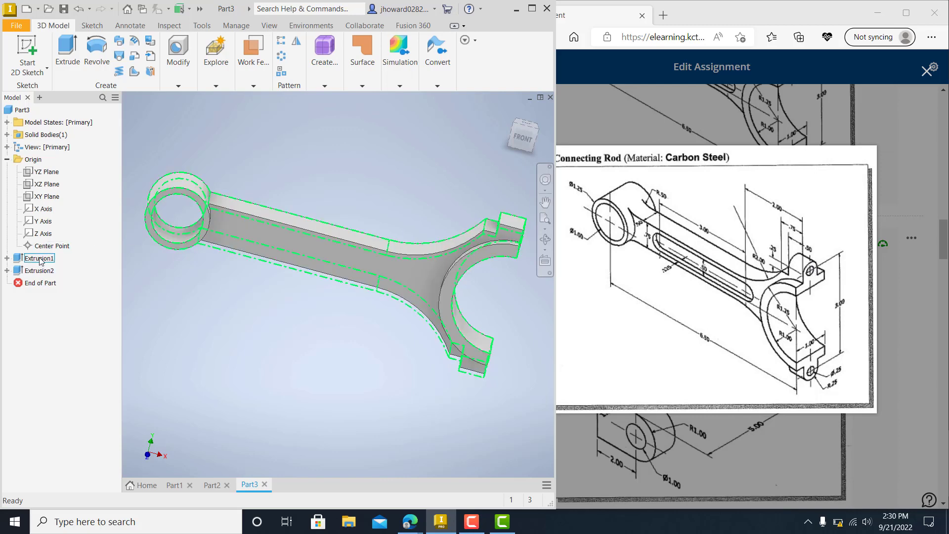
click(8, 258)
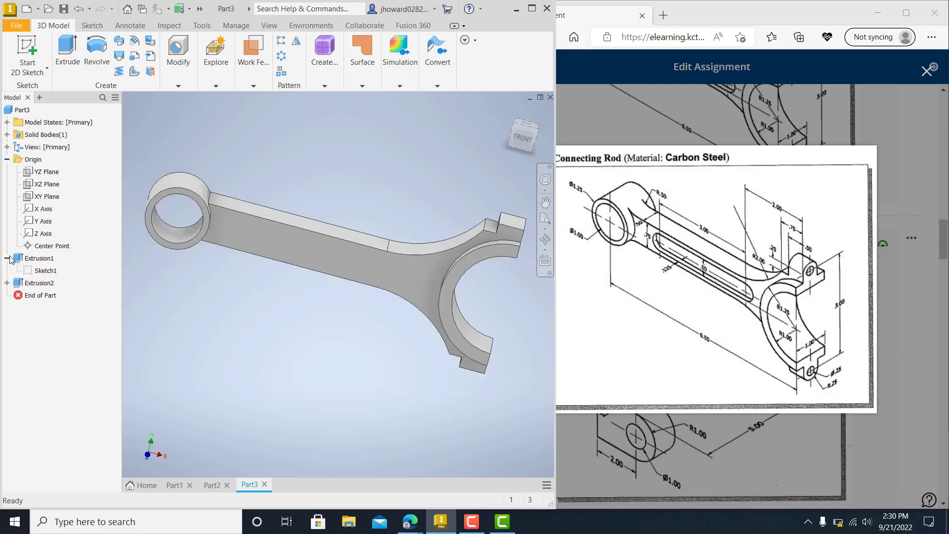
click(53, 271)
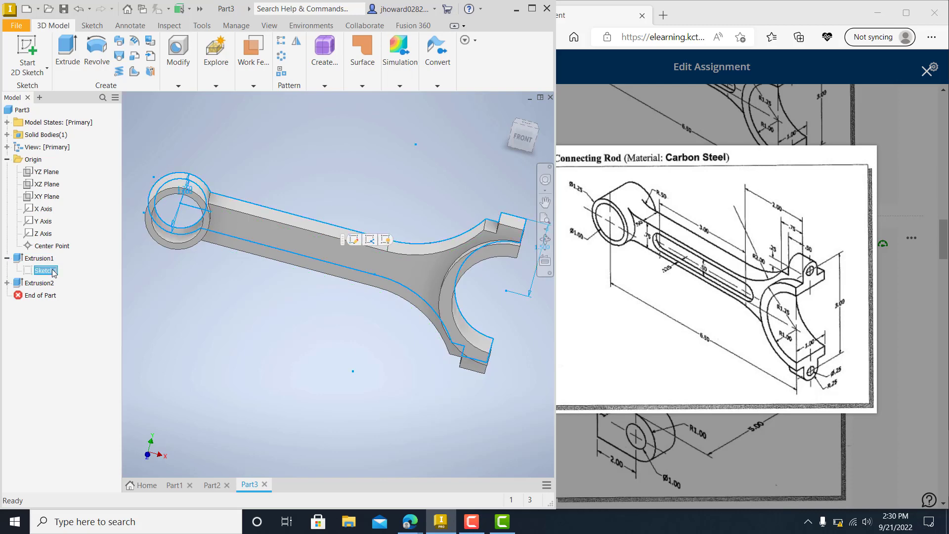
double_click(53, 271)
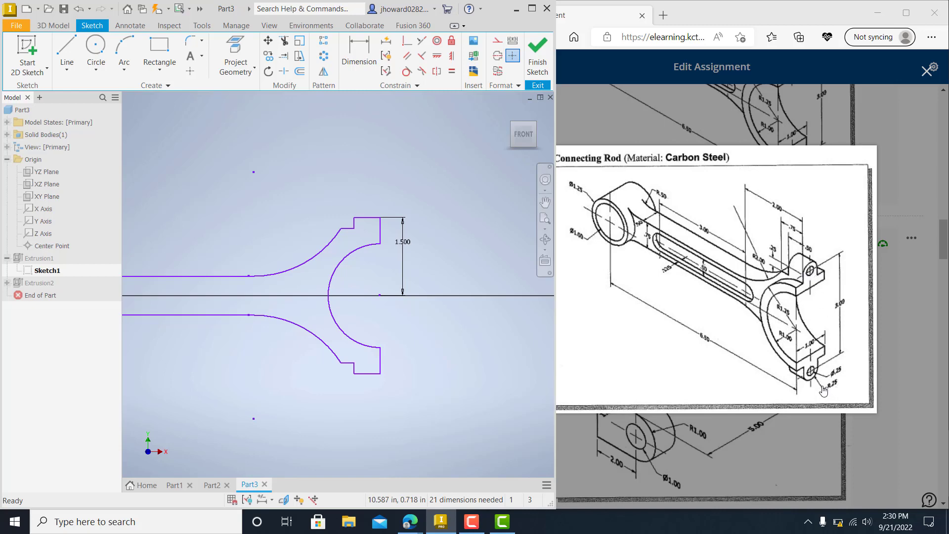
double_click(408, 242)
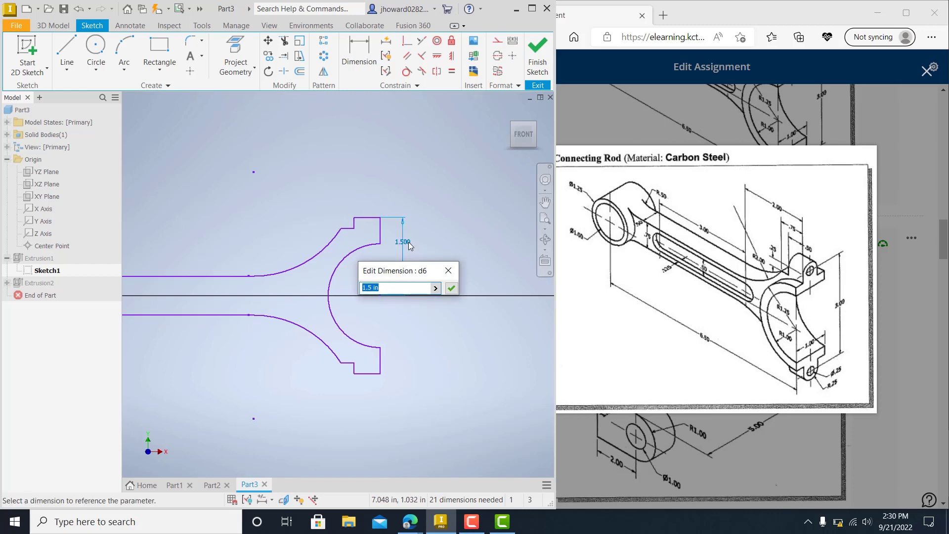
key(Return)
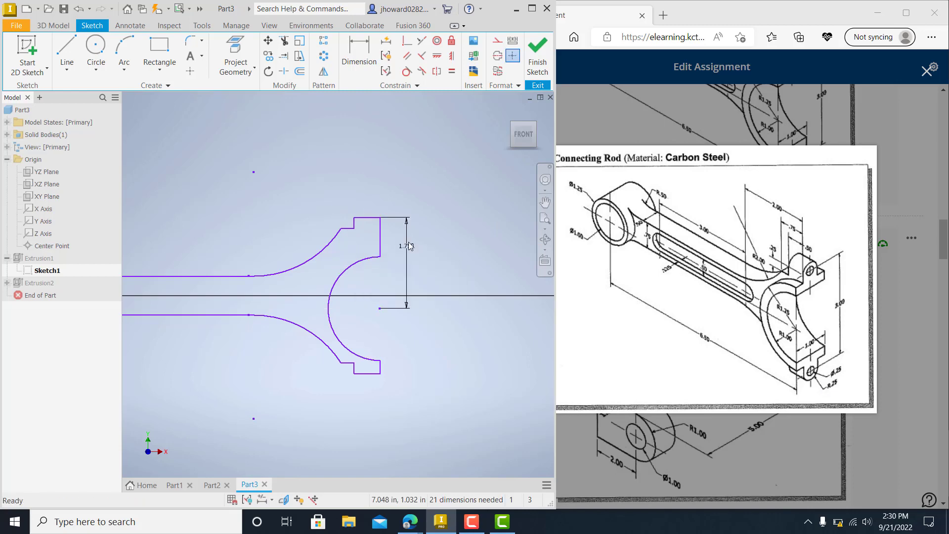
- Undo the last dimension change and delete the upper lug's top edge together with its vertical dimension to the big end's centre
click(78, 9)
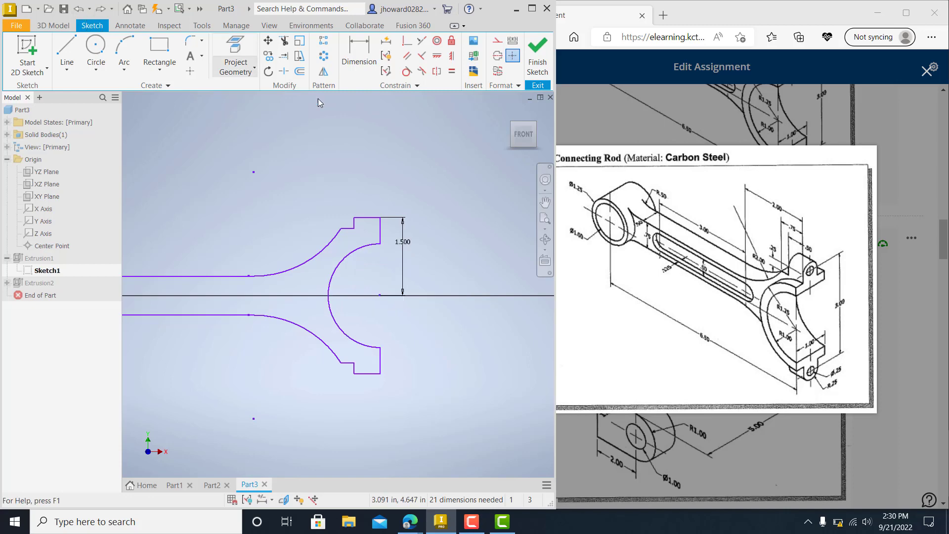
click(406, 241)
key(Delete)
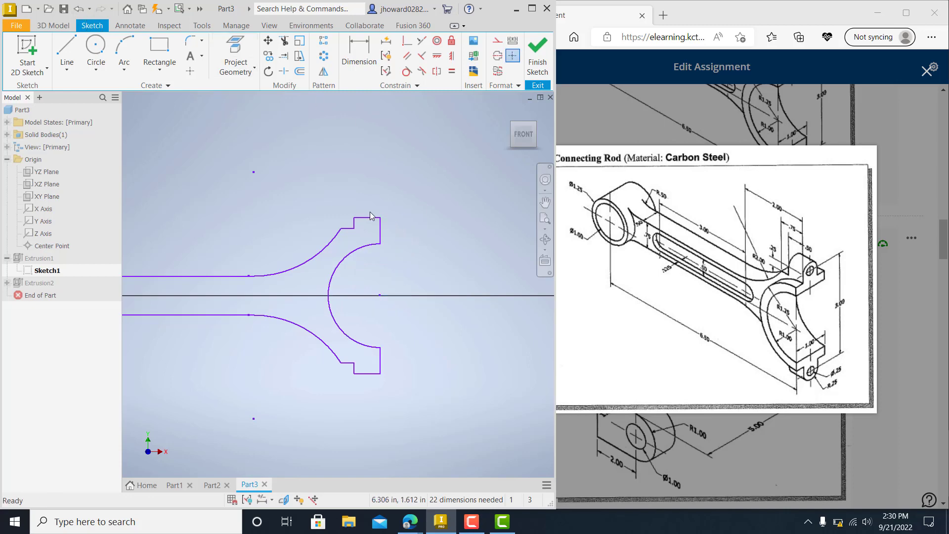
scroll(371, 224, down, 4)
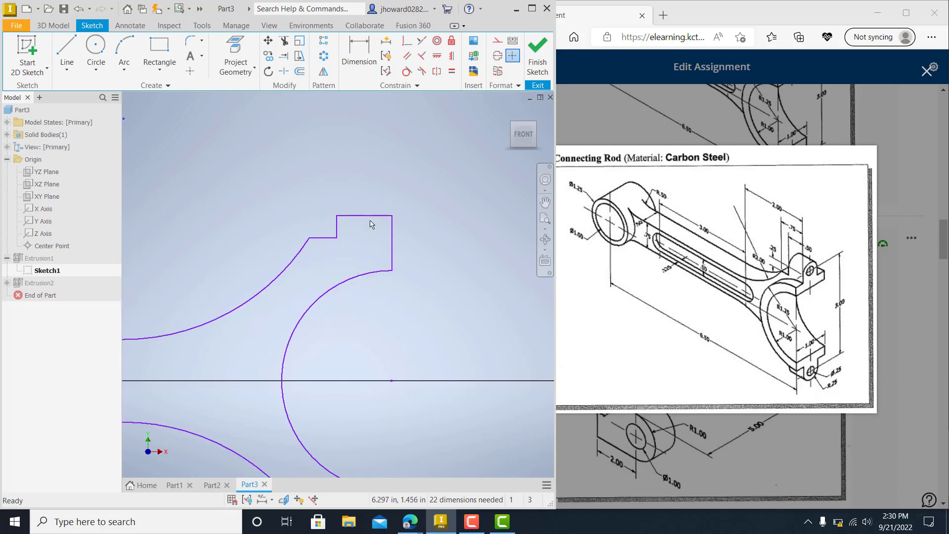
click(371, 221)
key(Delete)
- Dimension the upper lug's outer vertical edge, try a length of 0.75 in, and undo that value change
key(d)
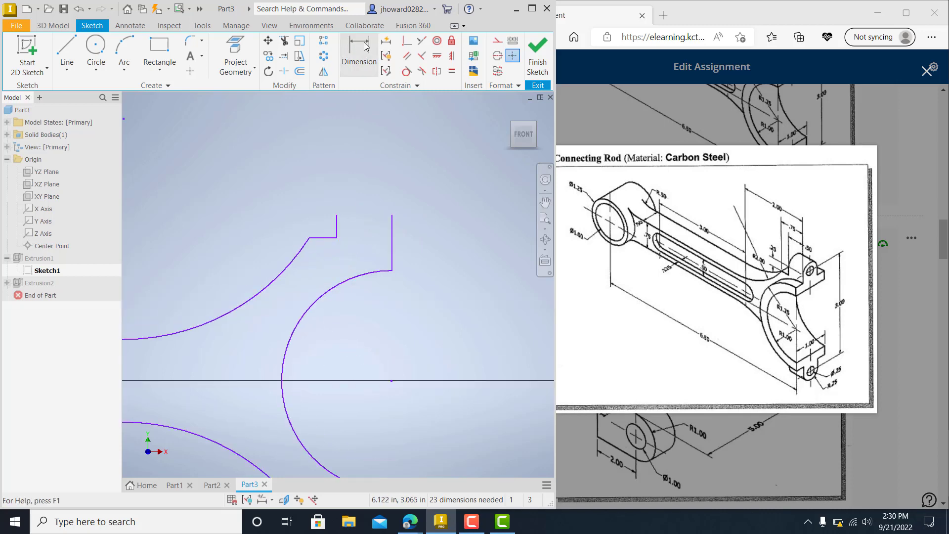
click(393, 241)
click(418, 236)
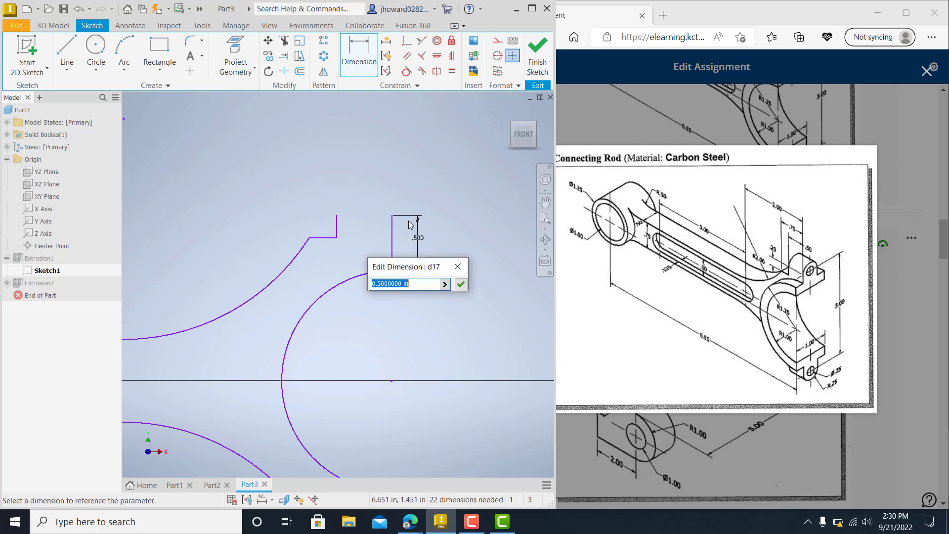
key(Return)
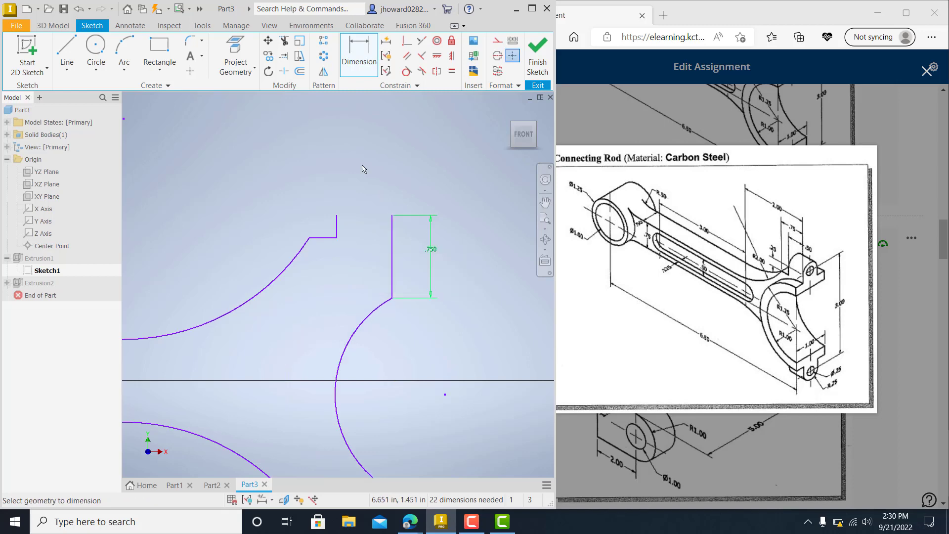
click(79, 11)
- Dimension the vertical distance between the horizontal centre axis and the shank's lower edge
scroll(412, 307, down, 5)
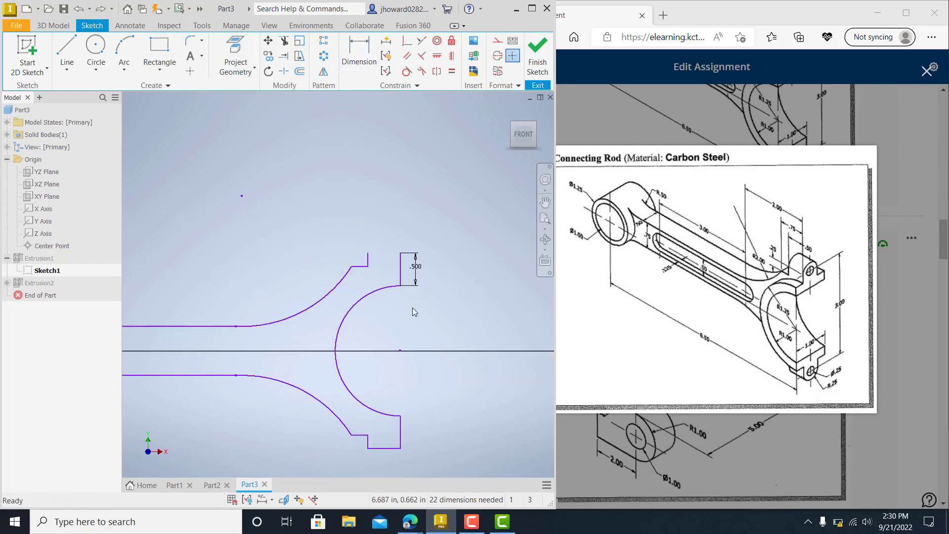
click(358, 54)
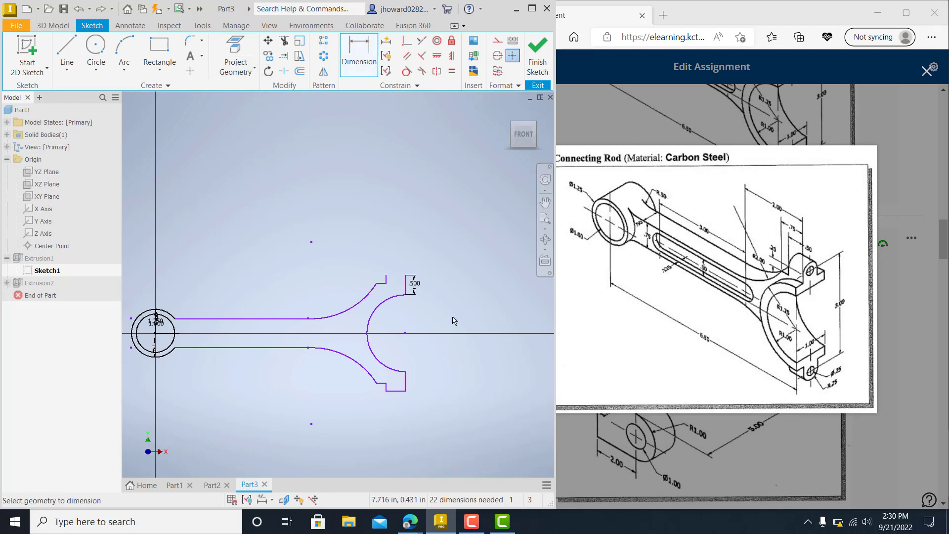
click(292, 351)
click(356, 333)
click(467, 376)
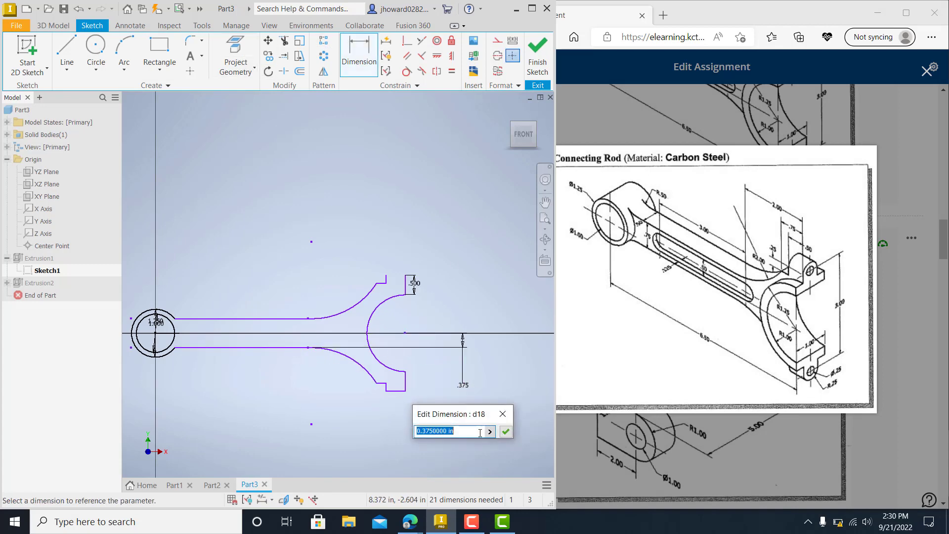
click(506, 431)
- Set the length of the upper lug's outer vertical edge to 0.75 in
scroll(430, 302, down, 2)
scroll(428, 299, up, 3)
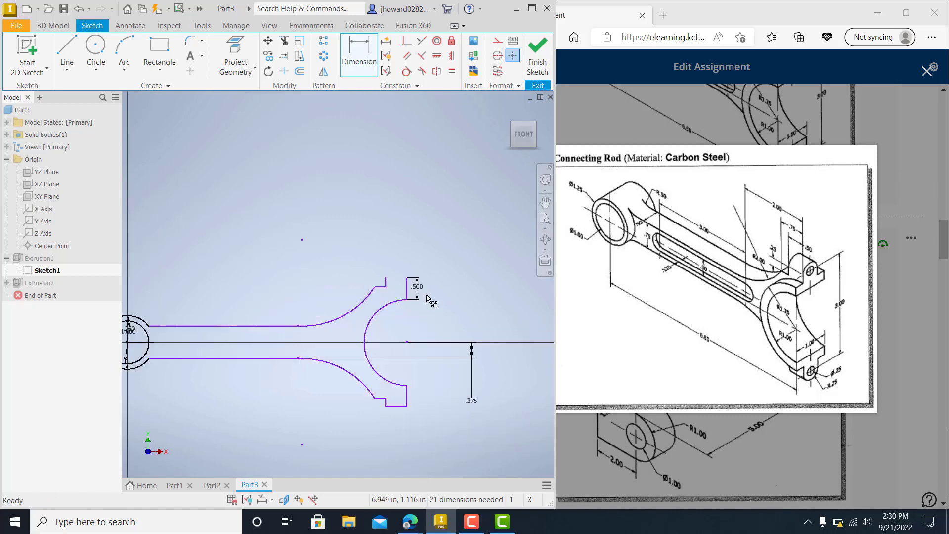
double_click(418, 288)
text(.7)
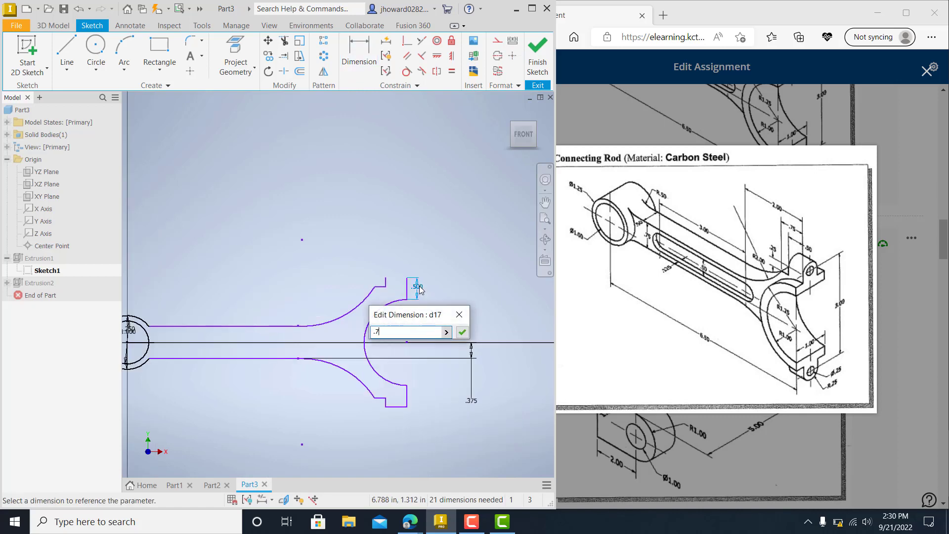
text(5)
key(Return)
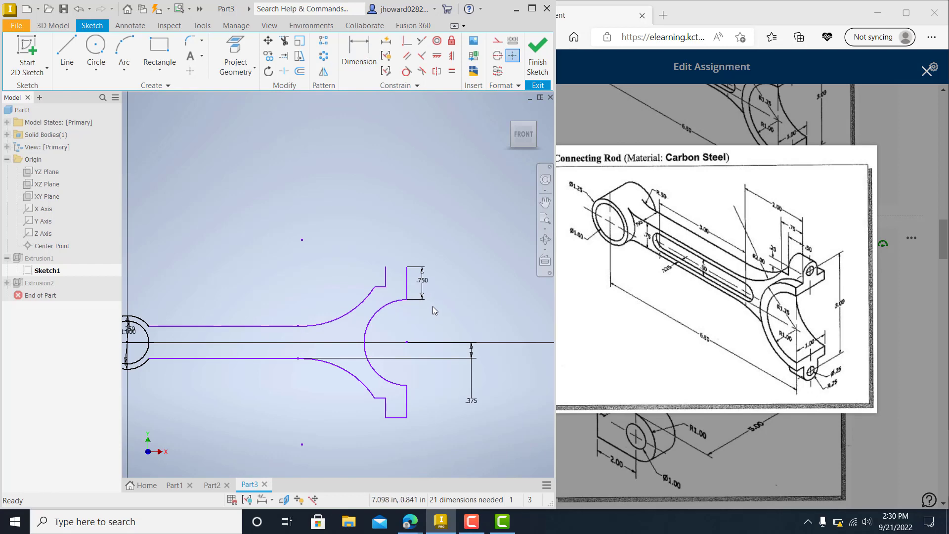
- Close the upper lug's outline with a horizontal line between its two open upper endpoints and finish the sketch
click(67, 49)
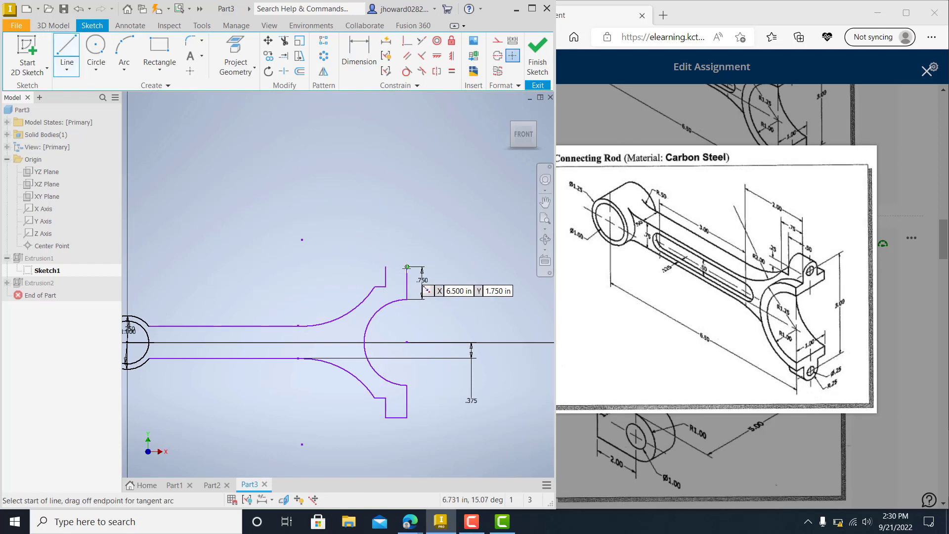
click(407, 267)
click(386, 267)
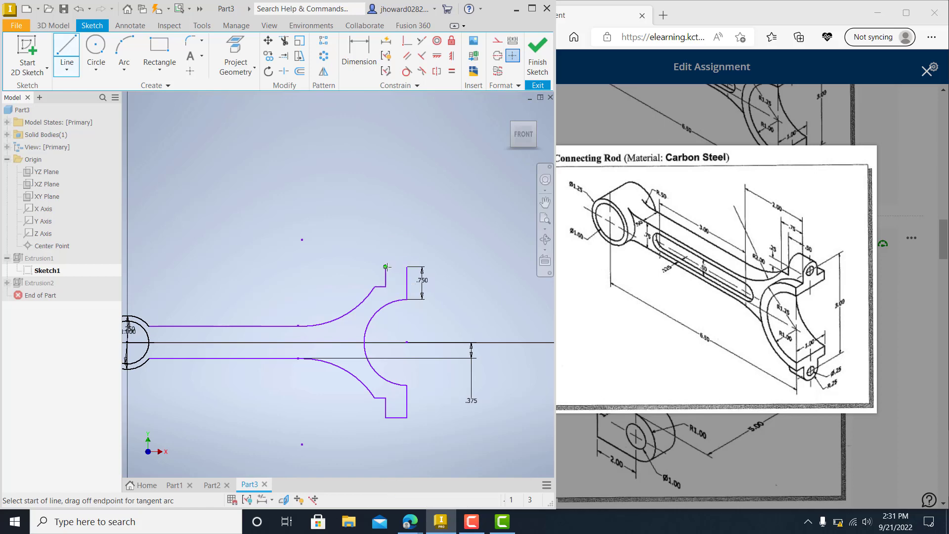
click(548, 55)
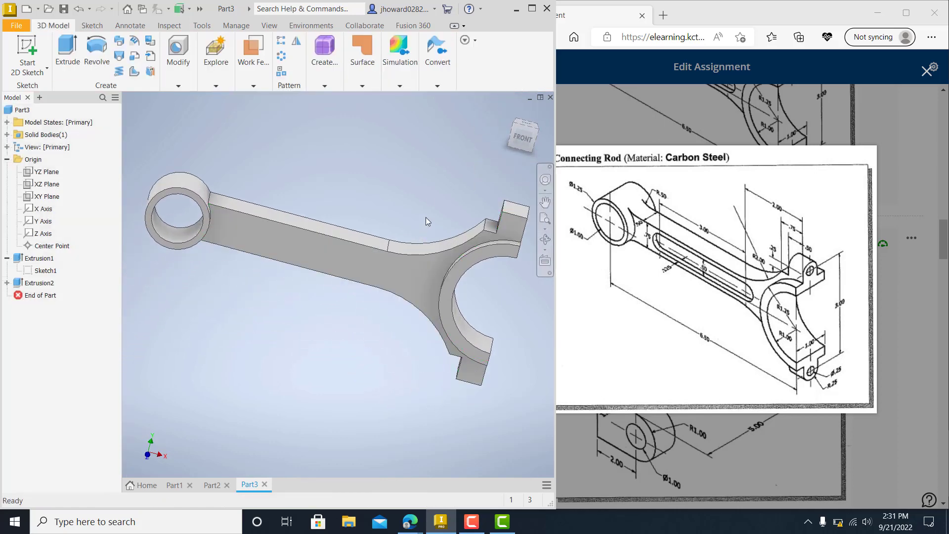
middle_drag(426, 218, 356, 220)
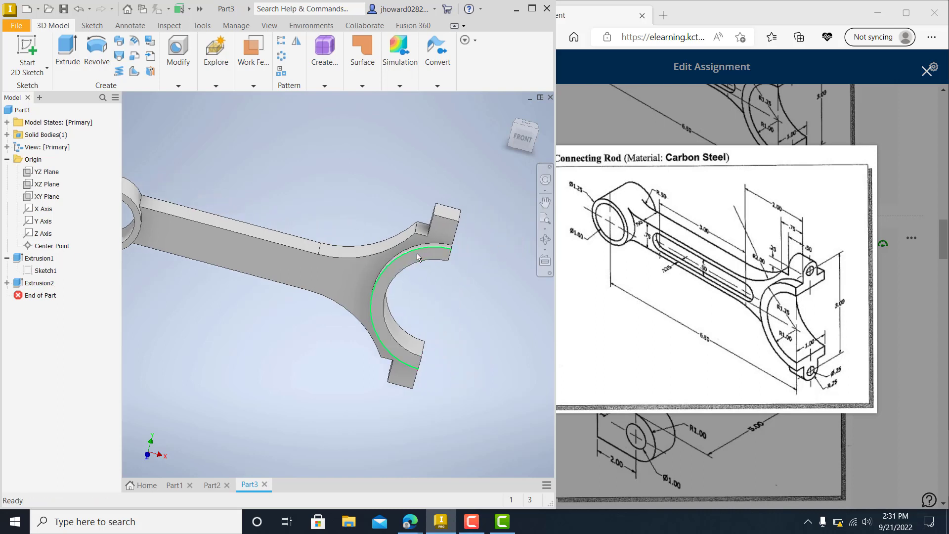
scroll(392, 253, up, 3)
scroll(427, 230, down, 4)
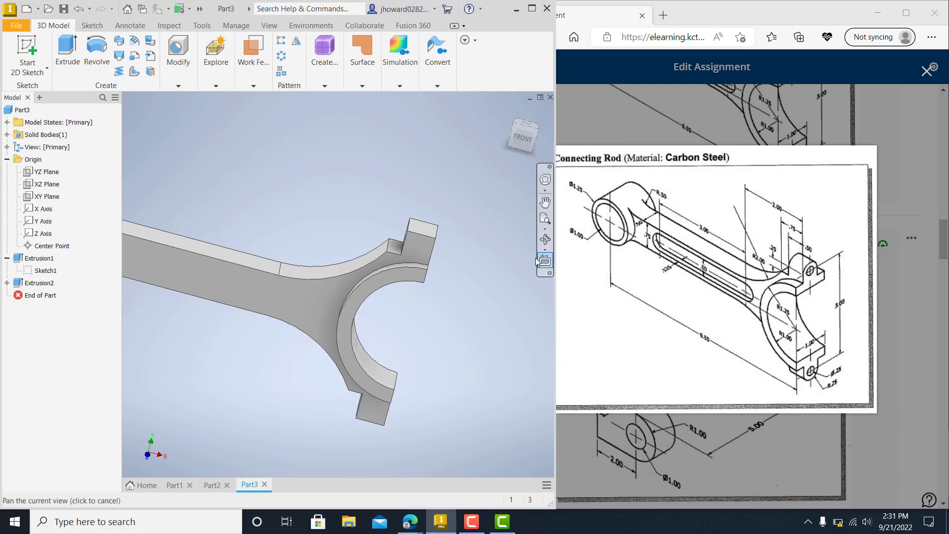
scroll(197, 151, down, 2)
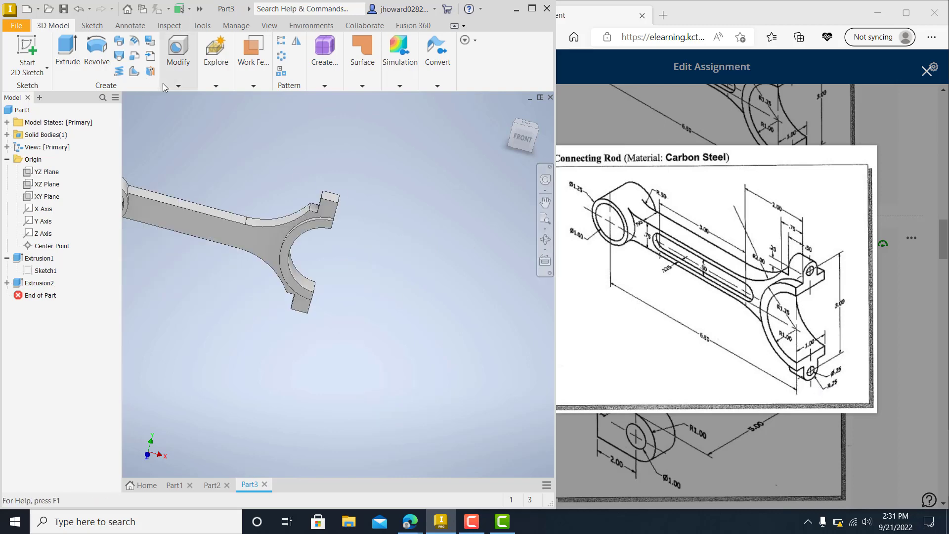
click(179, 85)
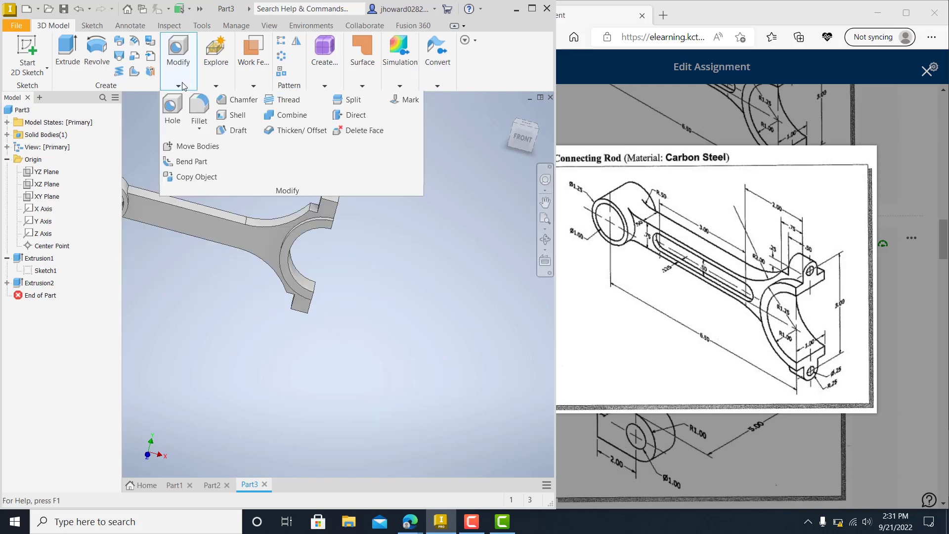
click(199, 108)
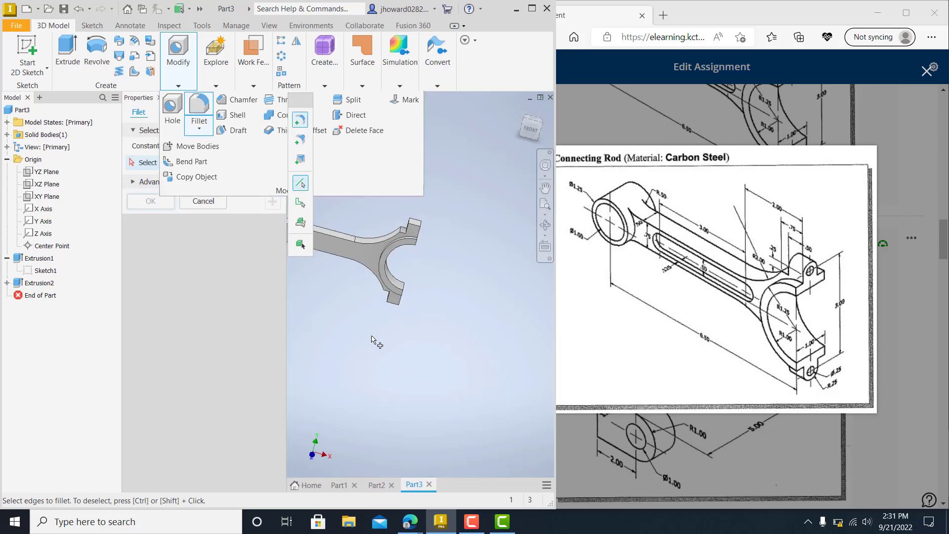
key(Escape)
click(179, 81)
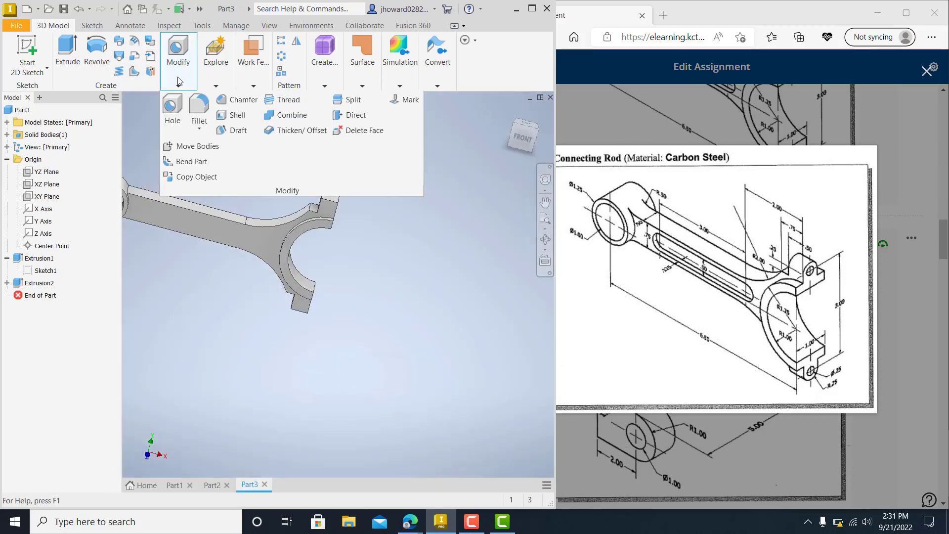
- Try to fillet the four edges at the outer ends of both lugs with a 0.25 in radius
click(197, 109)
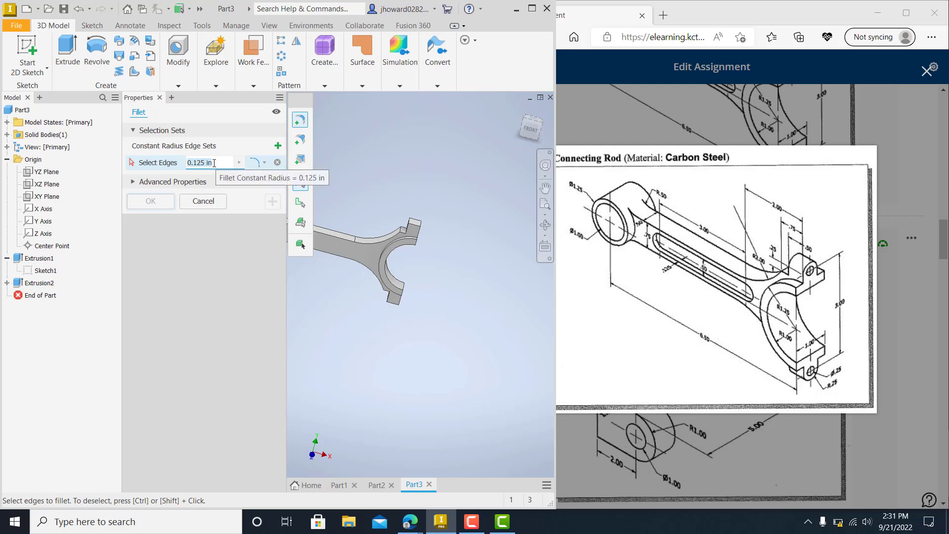
text(.25)
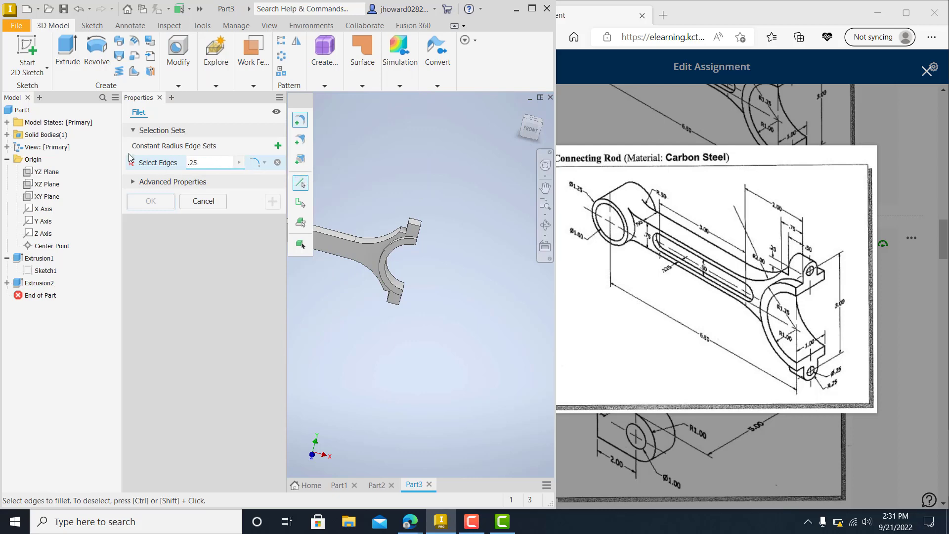
scroll(417, 225, up, 2)
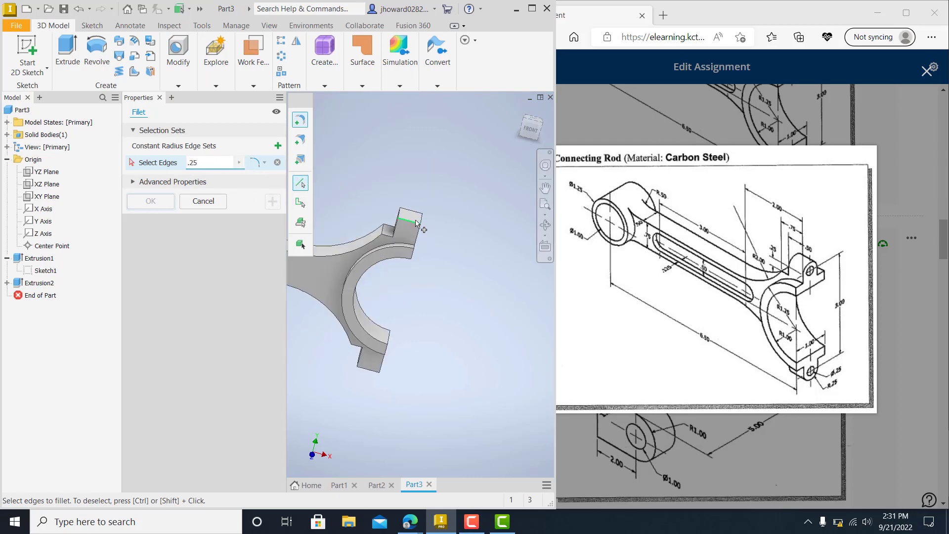
click(417, 224)
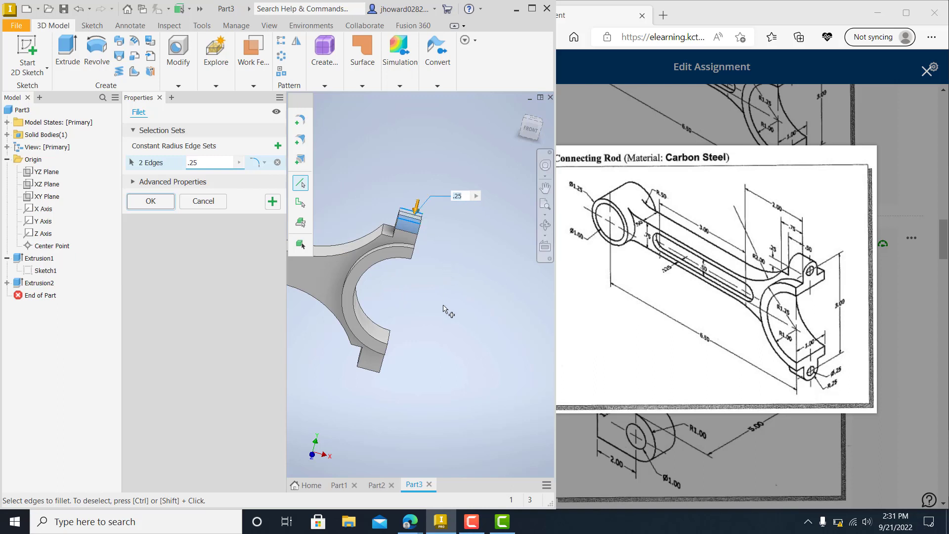
shift+middle_drag(454, 336, 442, 305)
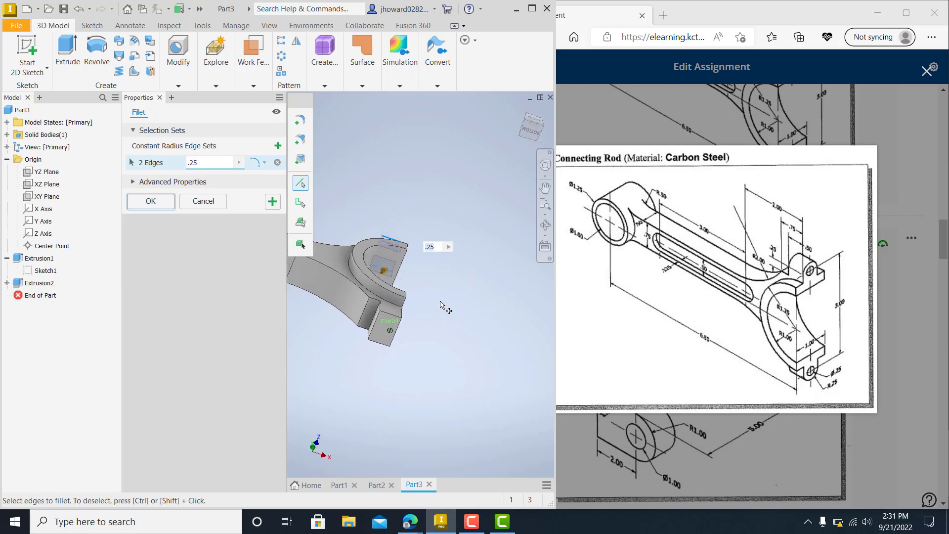
click(393, 316)
shift+middle_drag(445, 375, 415, 295)
click(408, 296)
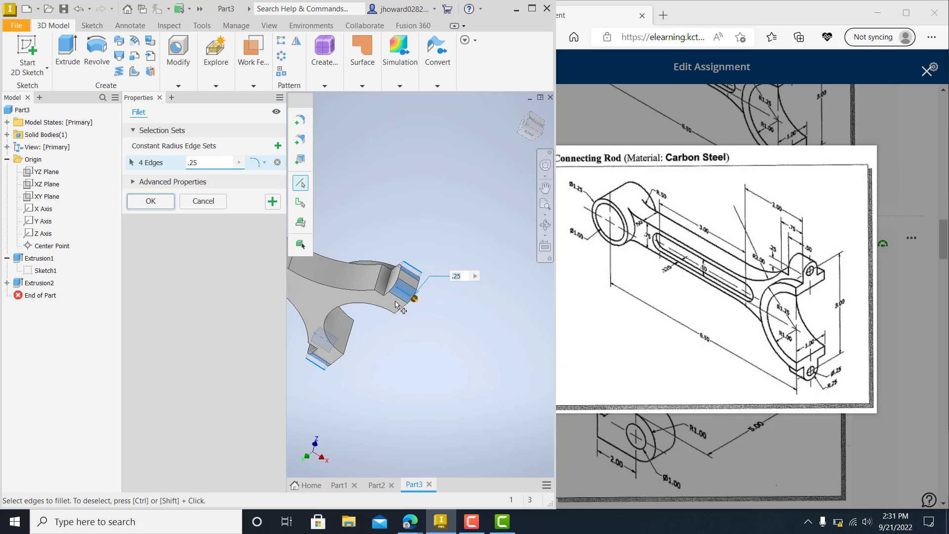
shift+middle_drag(395, 304, 397, 333)
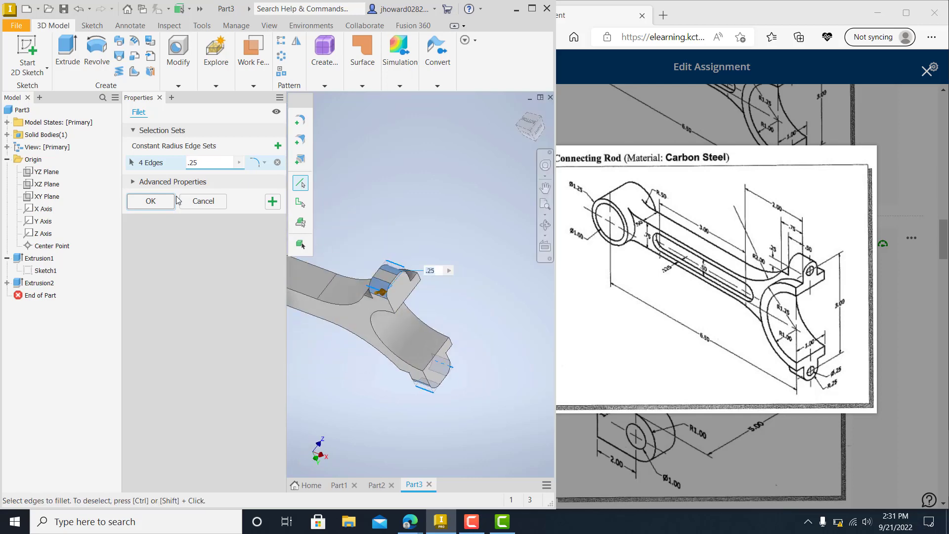
click(203, 201)
- Start a new 2D sketch on the shank's recessed front face
middle_drag(369, 327, 420, 312)
mouse_move(404, 263)
shift+middle_down()
mouse_move(381, 294)
mouse_move(335, 303)
mouse_move(359, 283)
shift+middle_up()
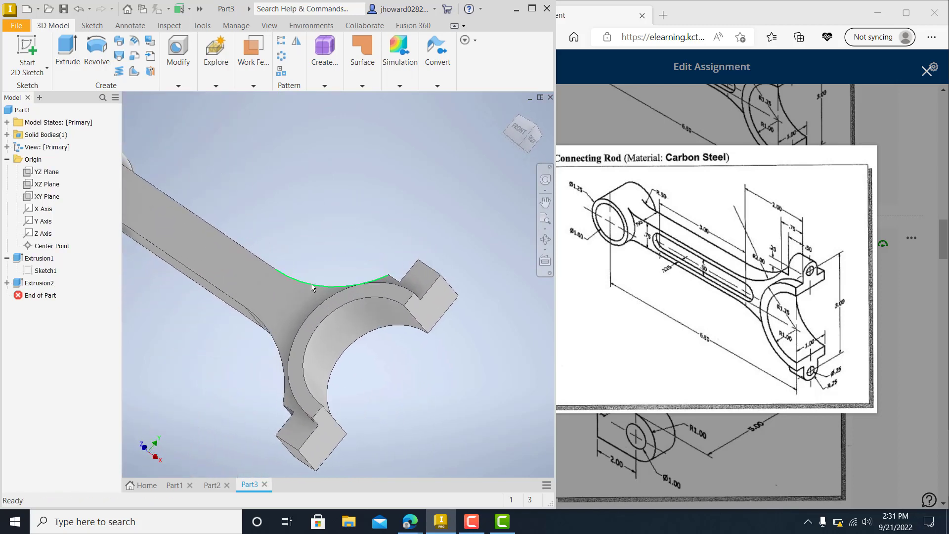
scroll(316, 286, down, 5)
scroll(257, 278, up, 8)
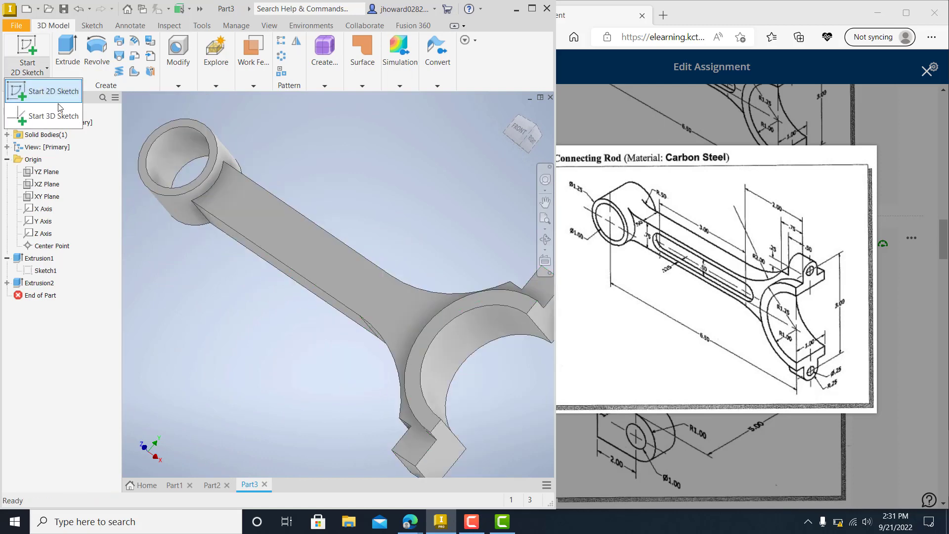
click(22, 57)
click(342, 305)
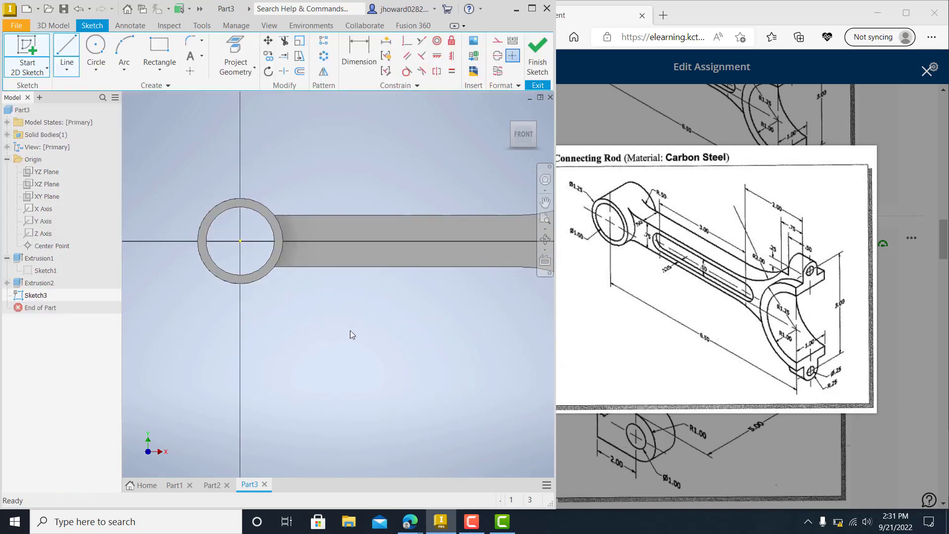
- Draw a horizontal centre-to-centre slot along the shank's centreline, 3 in between centres and 0.5 in wide
mouse_move(443, 311)
middle_down()
mouse_move(396, 312)
mouse_move(322, 282)
mouse_move(312, 267)
middle_up()
scroll(256, 198, up, 5)
click(160, 70)
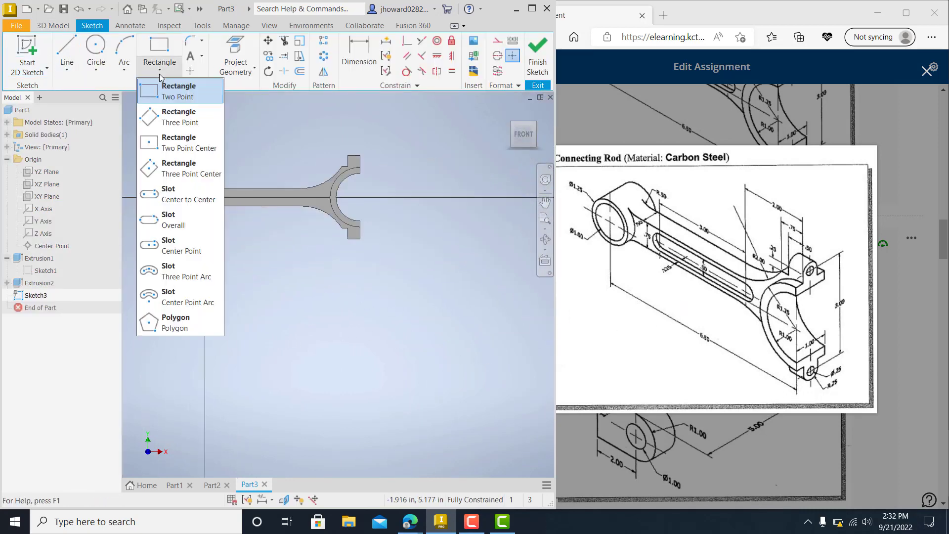
click(187, 197)
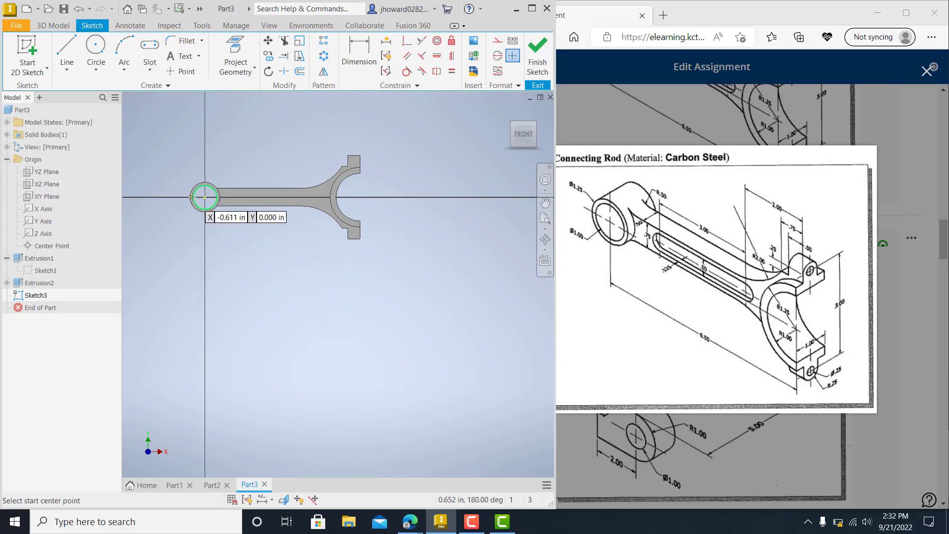
scroll(213, 191, down, 5)
click(203, 182)
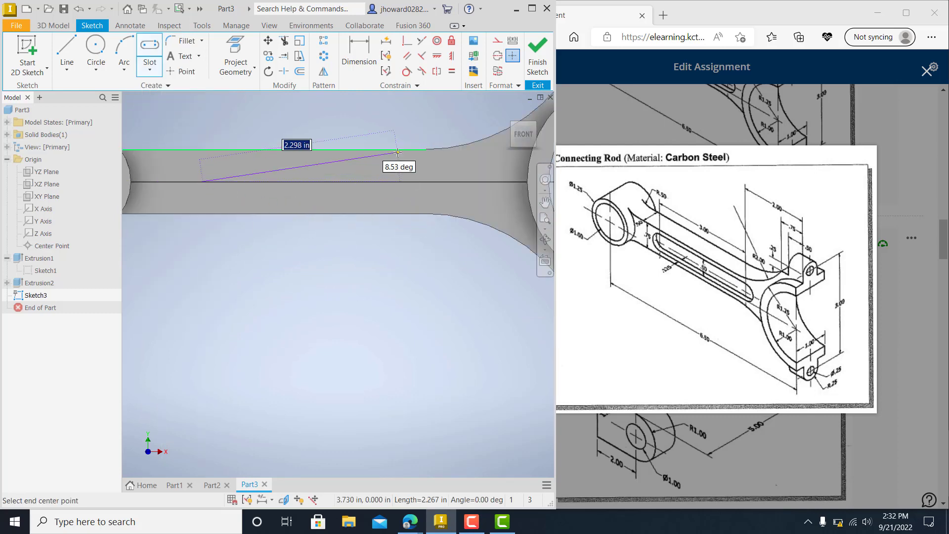
text(3)
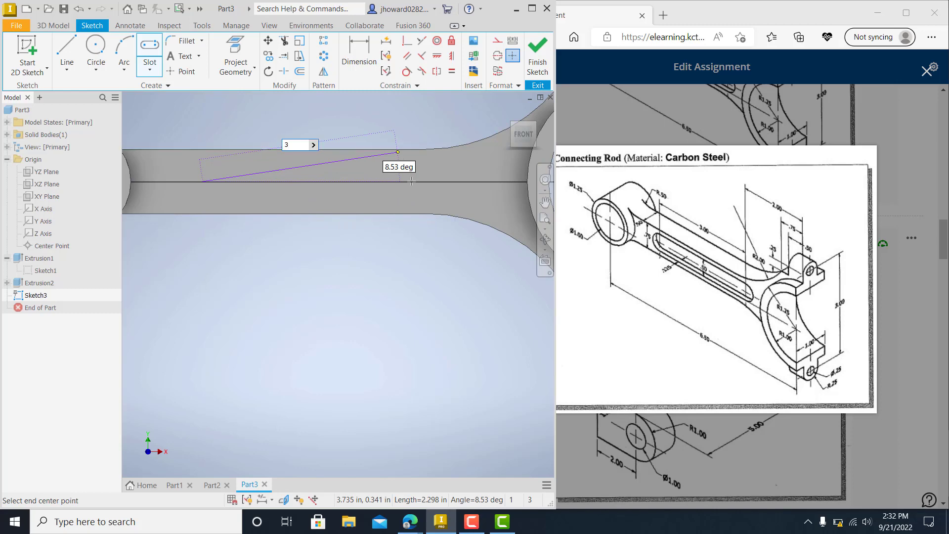
key(BackSpace)
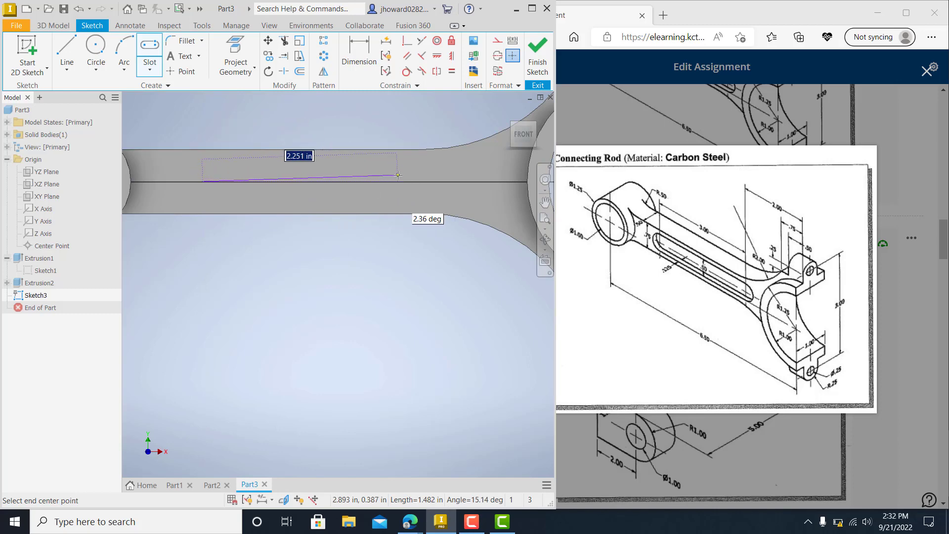
text(3)
key(Tab)
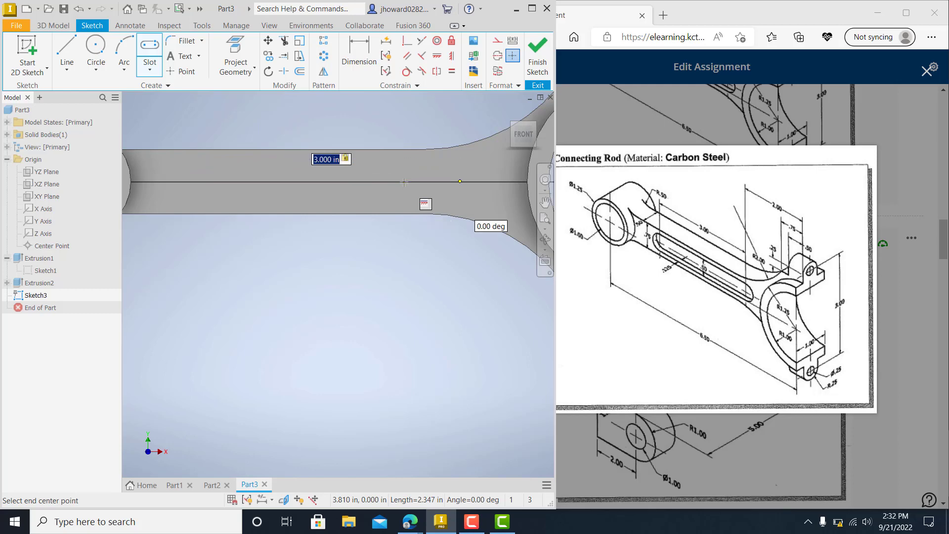
key(Return)
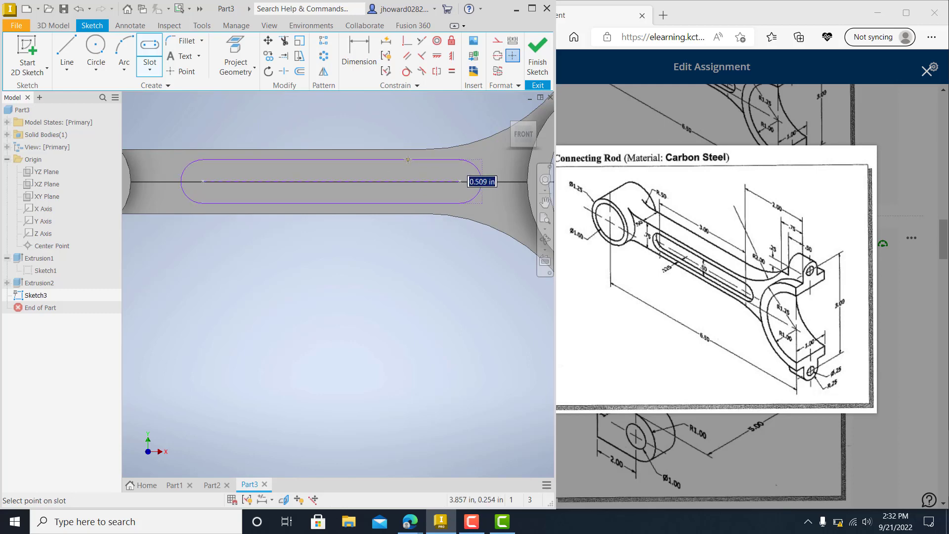
text(.5)
key(Return)
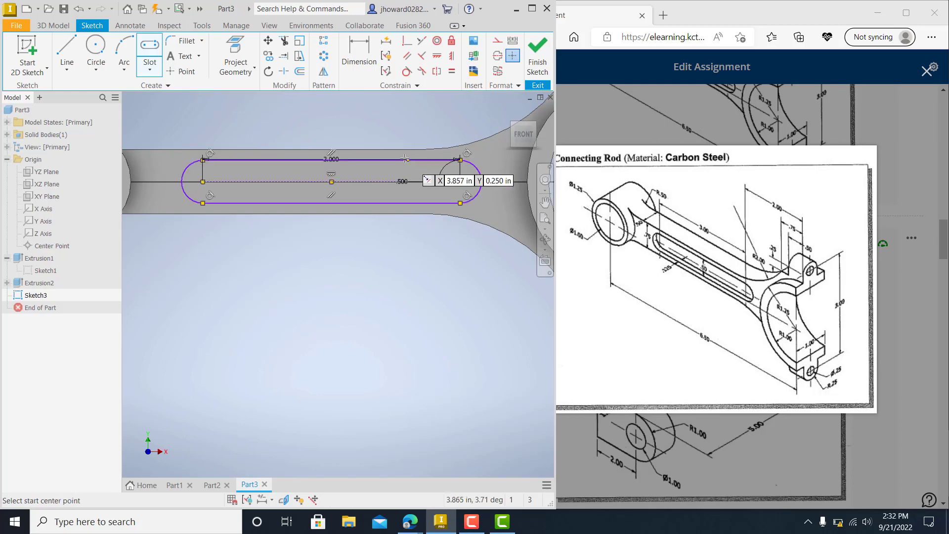
- Dimension the slot's arc centre nearest the big end 2 in horizontally from the big end's open edge, and finish the sketch
click(358, 53)
scroll(388, 248, down, 3)
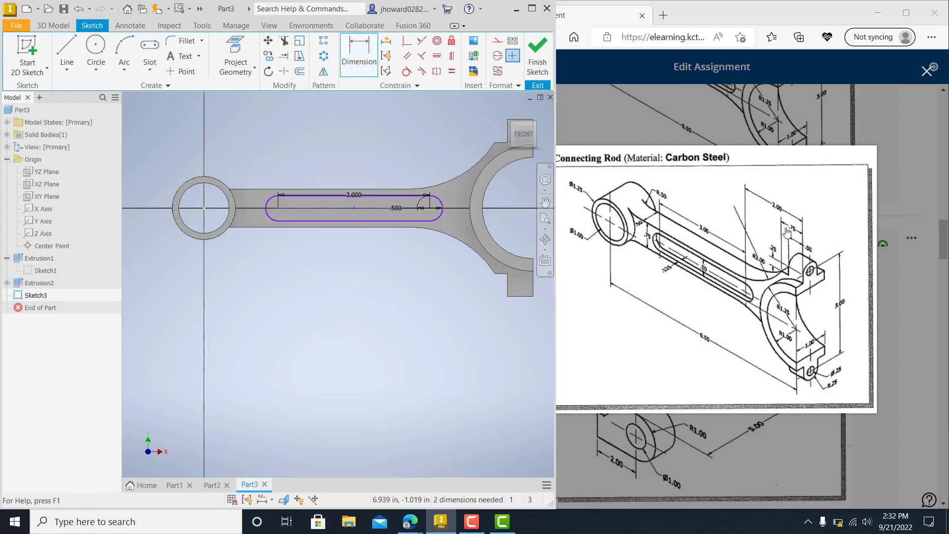
middle_drag(542, 158, 479, 179)
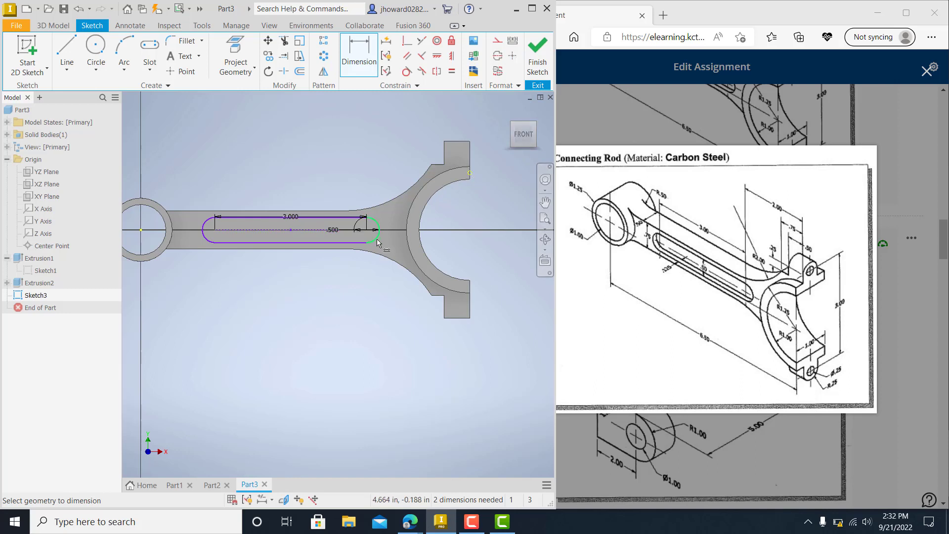
click(377, 242)
click(470, 173)
click(391, 118)
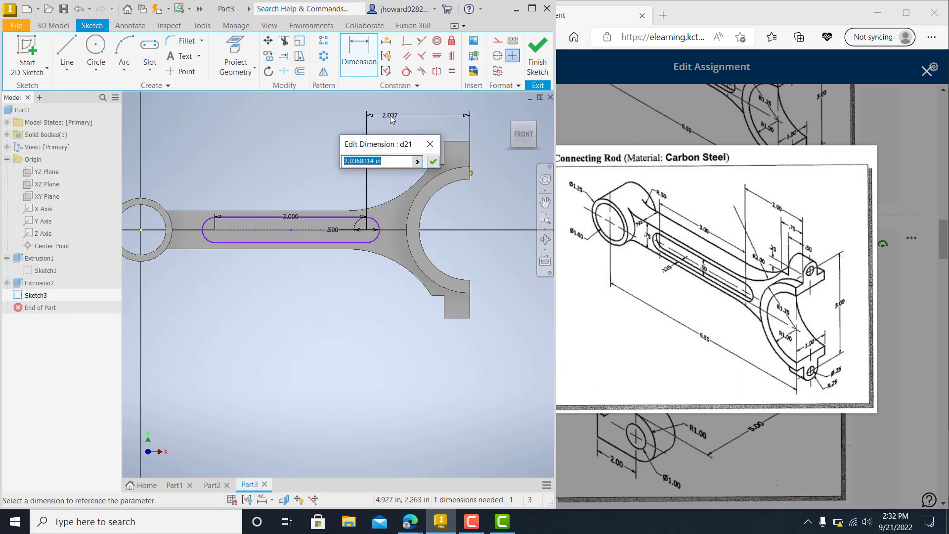
text(2)
key(Return)
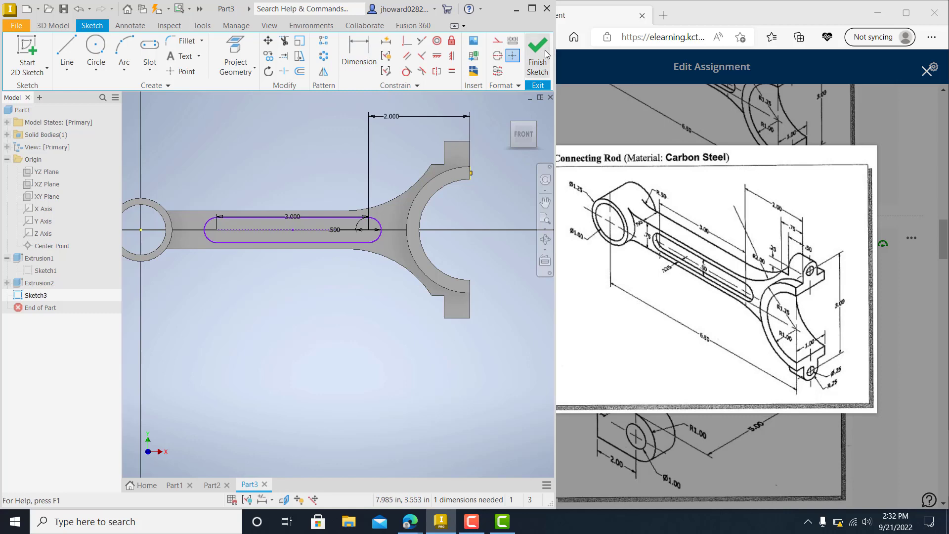
click(547, 54)
- Cut the slot profile 0.125 in deep into the shank's recessed face with an extrusion
key(e)
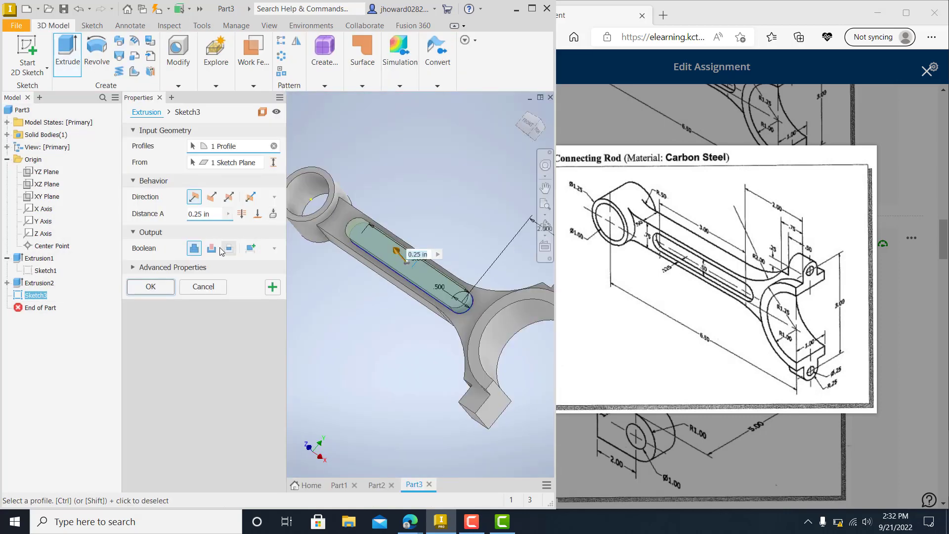
click(213, 250)
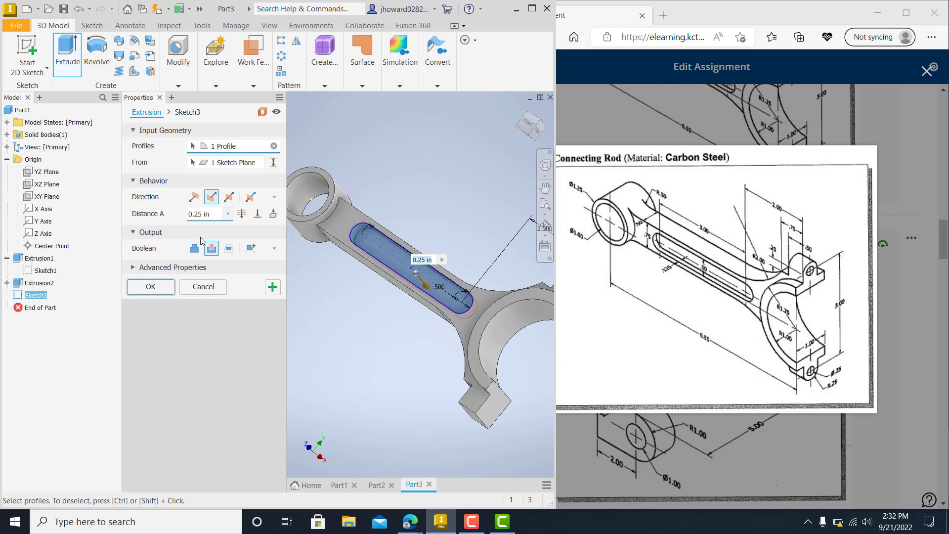
text(.125)
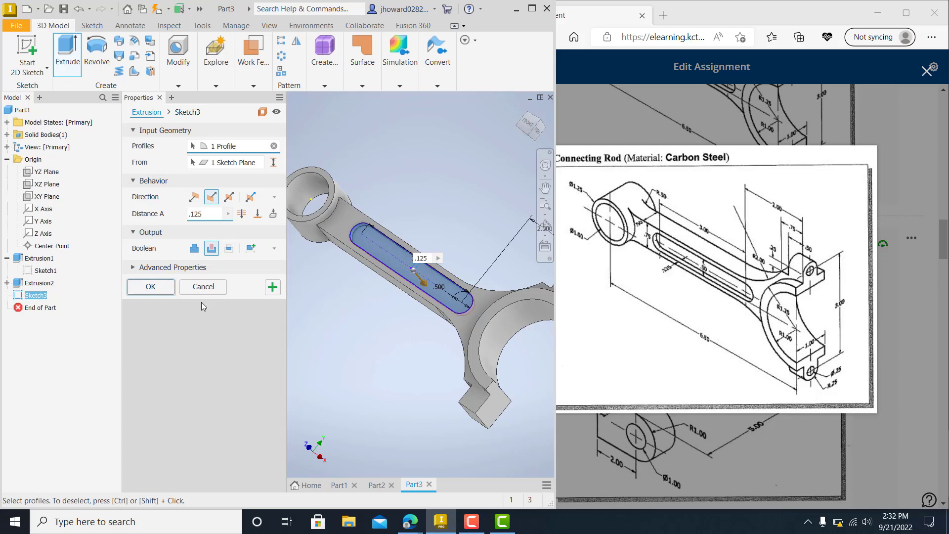
click(165, 291)
- Create a midplane work plane between the front and back ring faces of the small end boss
shift+middle_drag(296, 257, 334, 251)
scroll(250, 218, up, 5)
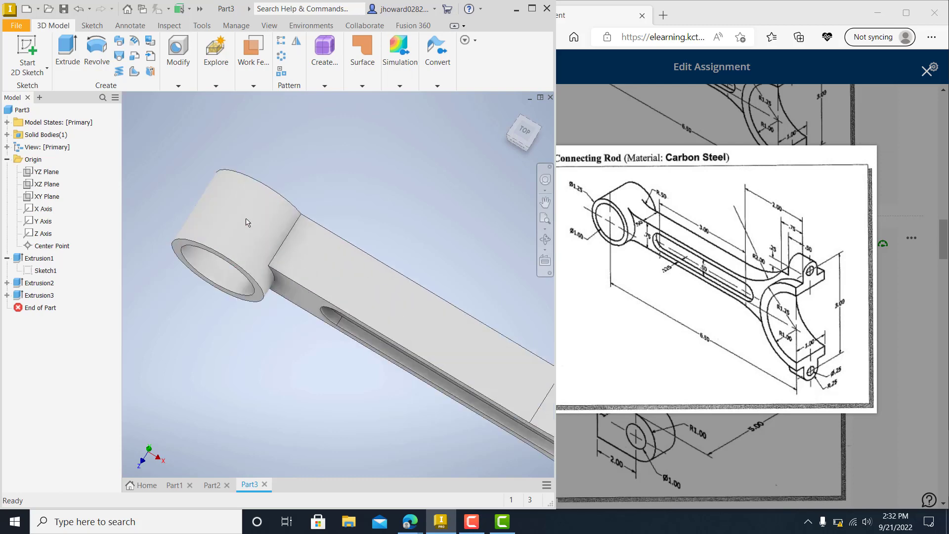
scroll(403, 316, down, 5)
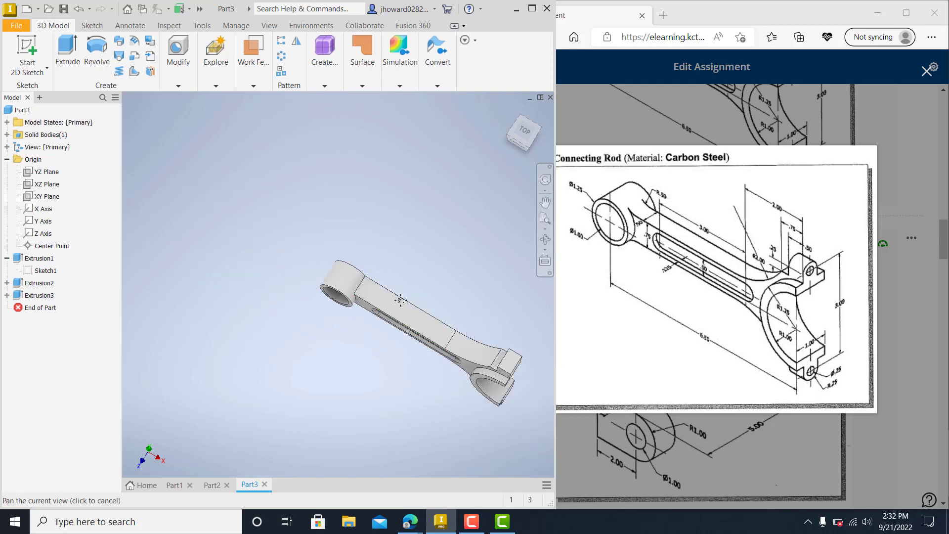
scroll(322, 248, down, 1)
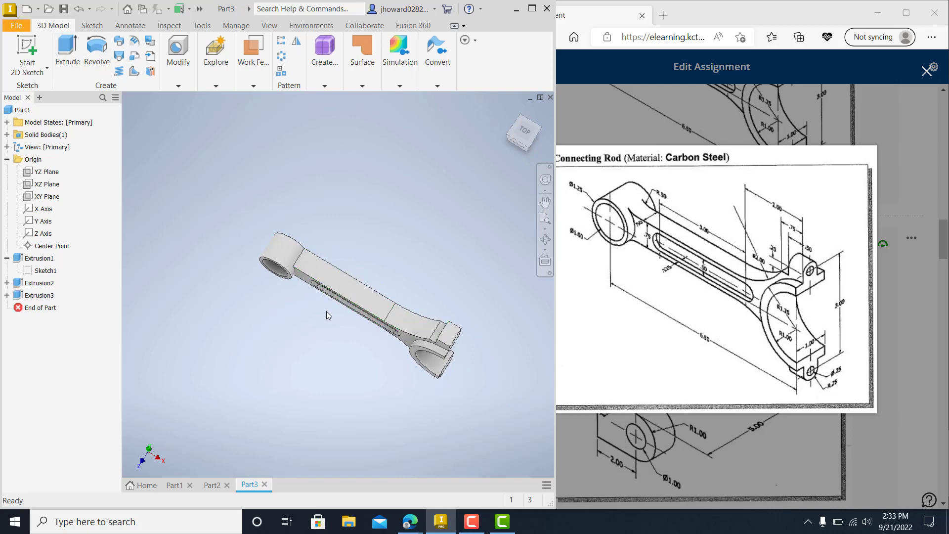
scroll(388, 277, up, 3)
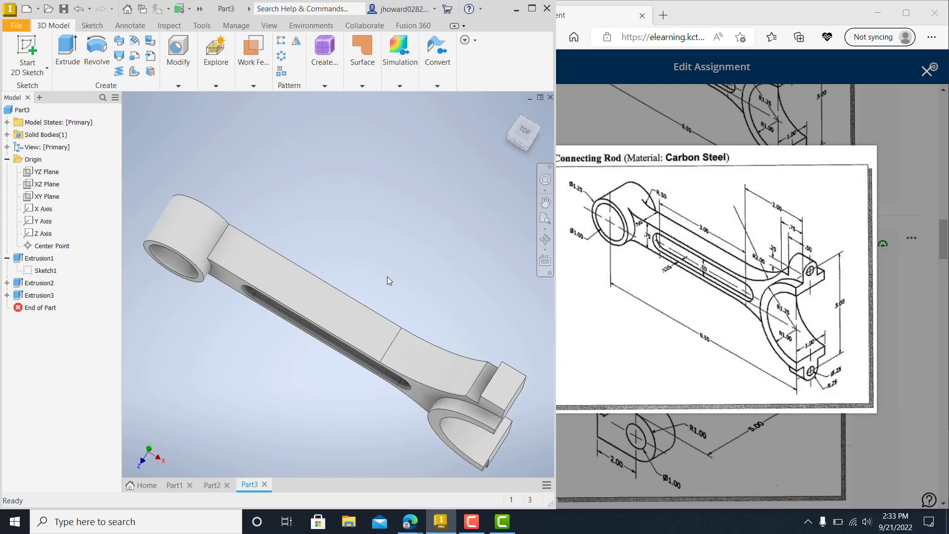
scroll(387, 277, down, 2)
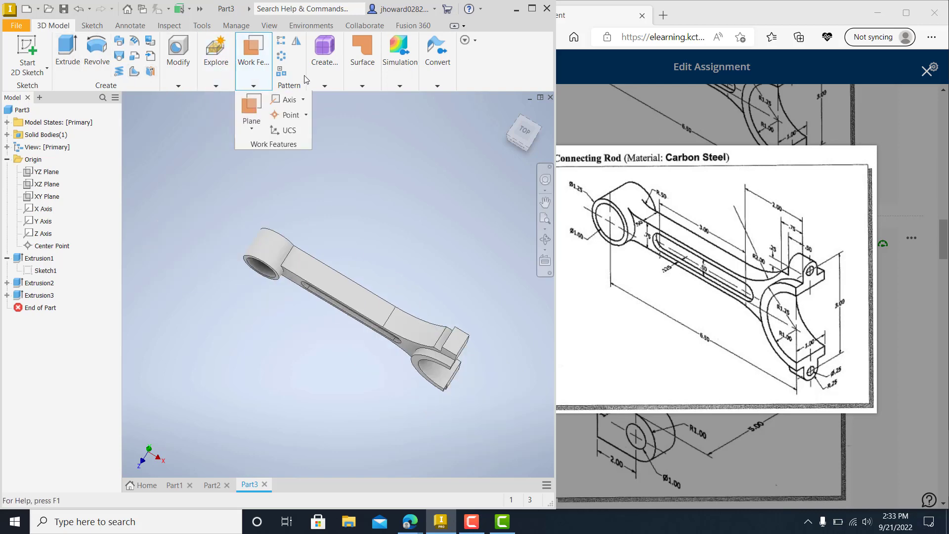
click(255, 84)
click(257, 129)
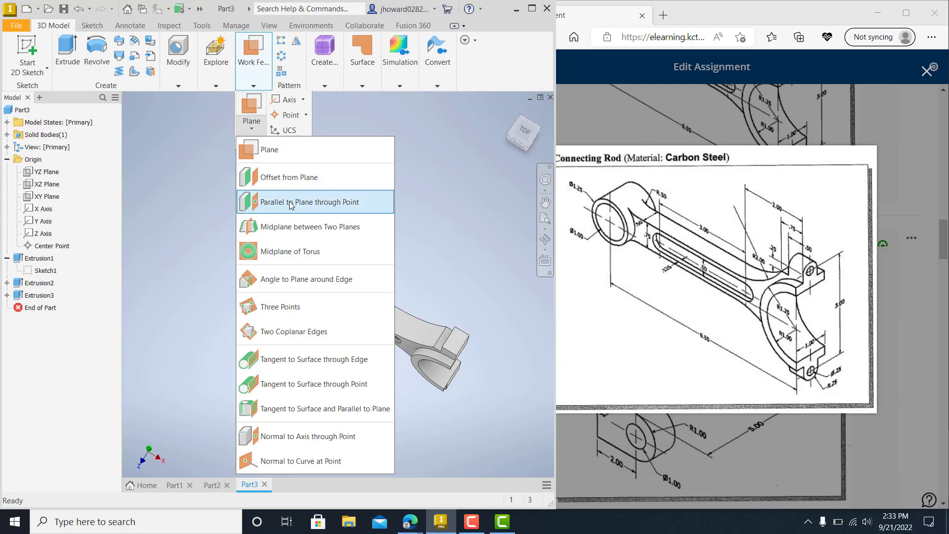
click(296, 226)
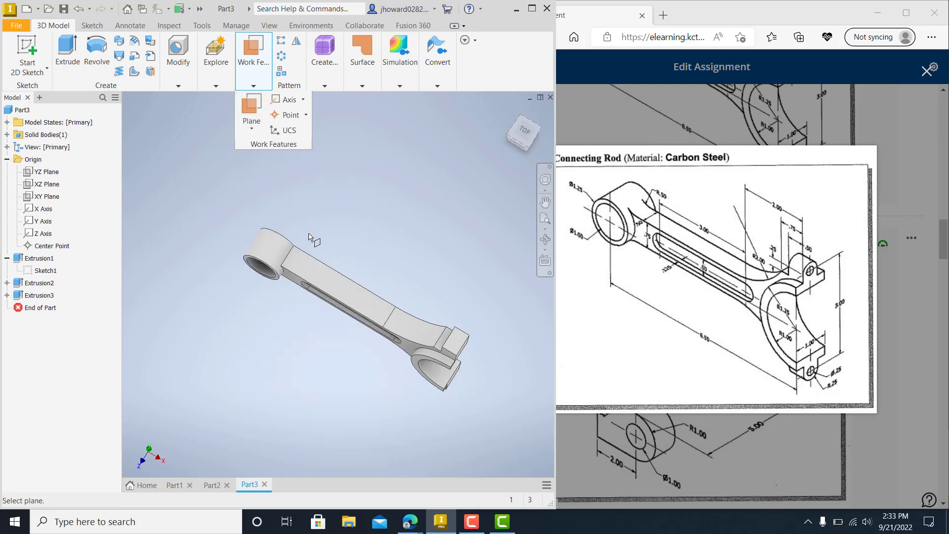
scroll(447, 376, up, 5)
scroll(447, 376, down, 5)
scroll(262, 292, up, 6)
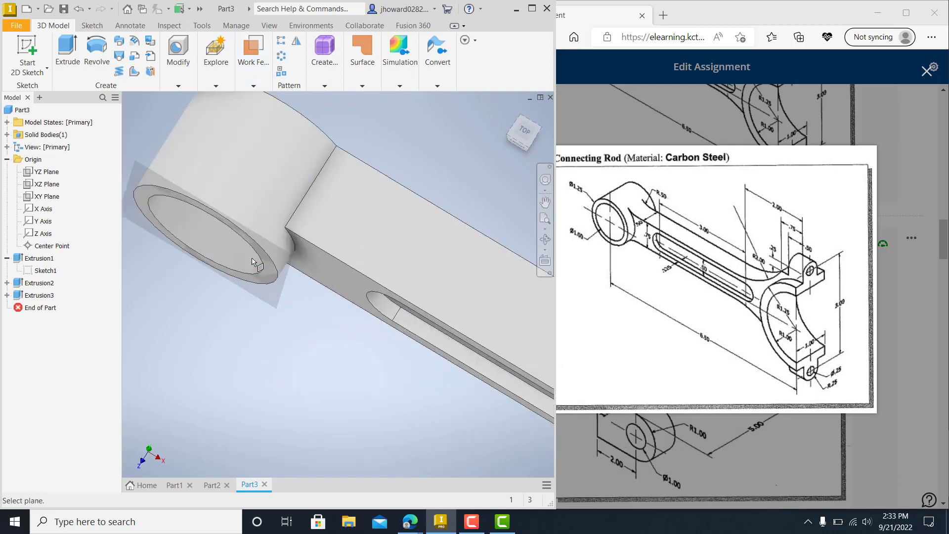
click(267, 267)
shift+middle_drag(367, 281, 346, 331)
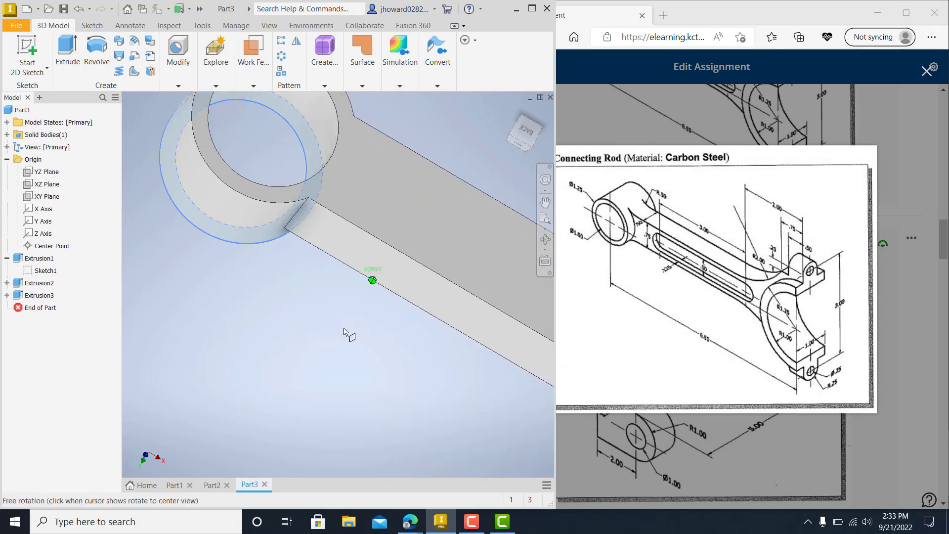
click(290, 198)
shift+middle_drag(316, 272, 348, 243)
- Mirror the front recess cut (Extrusion2) and the slot cut (Extrusion3) about the midplane to the rod's back side
scroll(344, 319, down, 8)
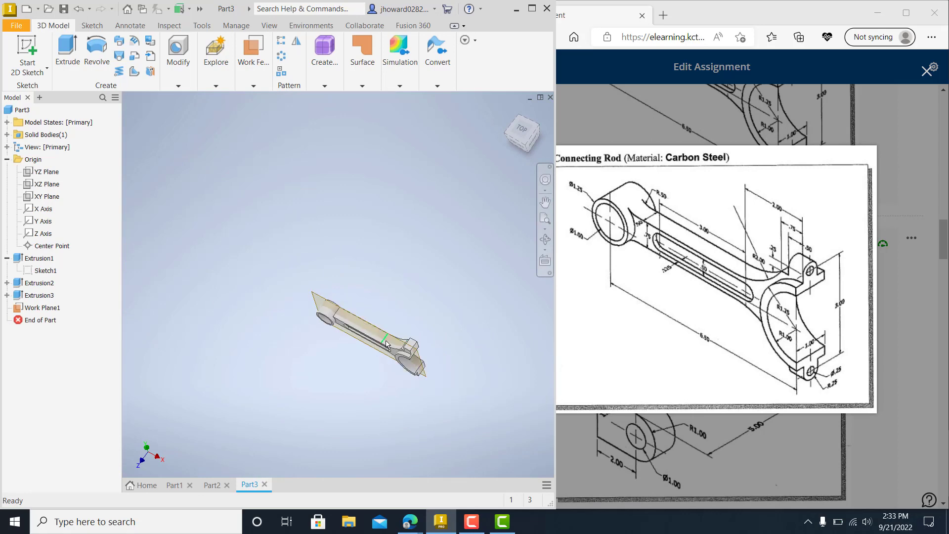
middle_drag(383, 338, 322, 264)
scroll(322, 264, up, 3)
middle_drag(312, 301, 321, 319)
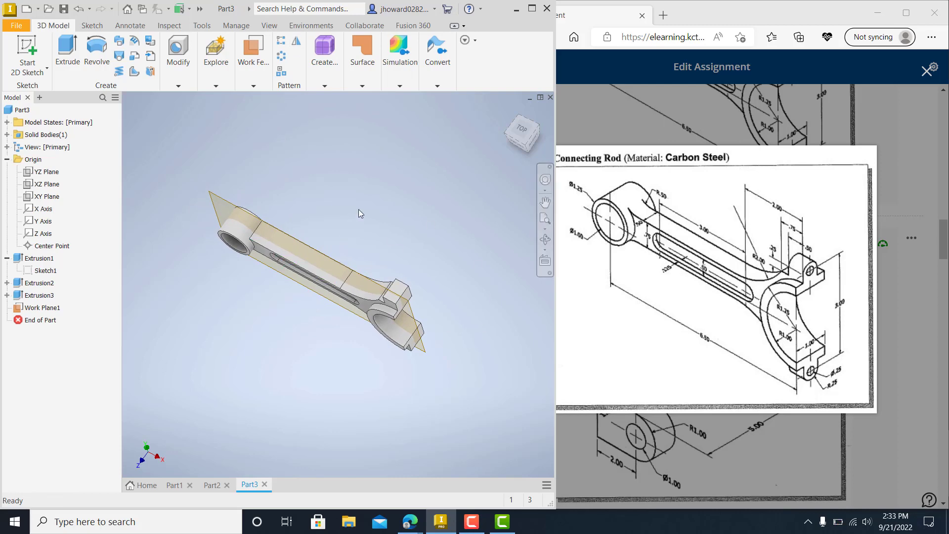
click(298, 42)
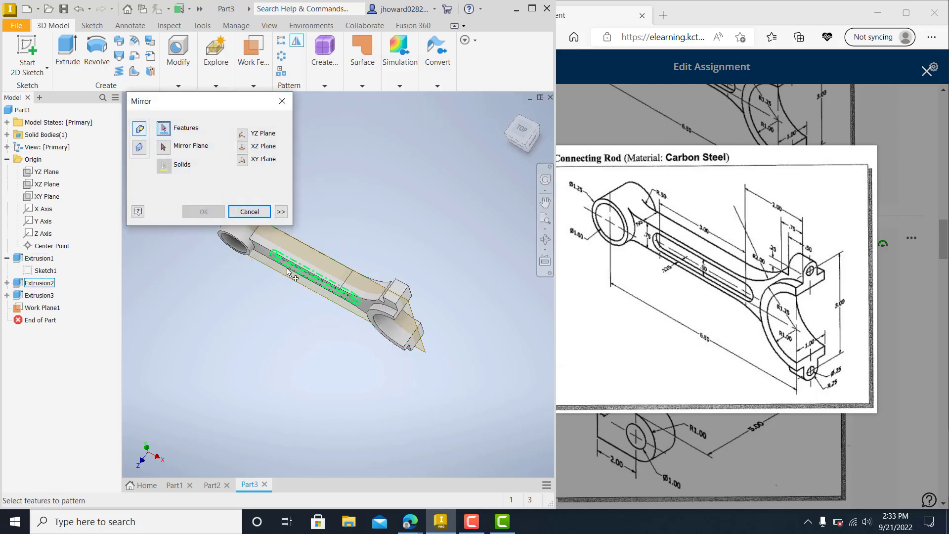
scroll(288, 271, up, 5)
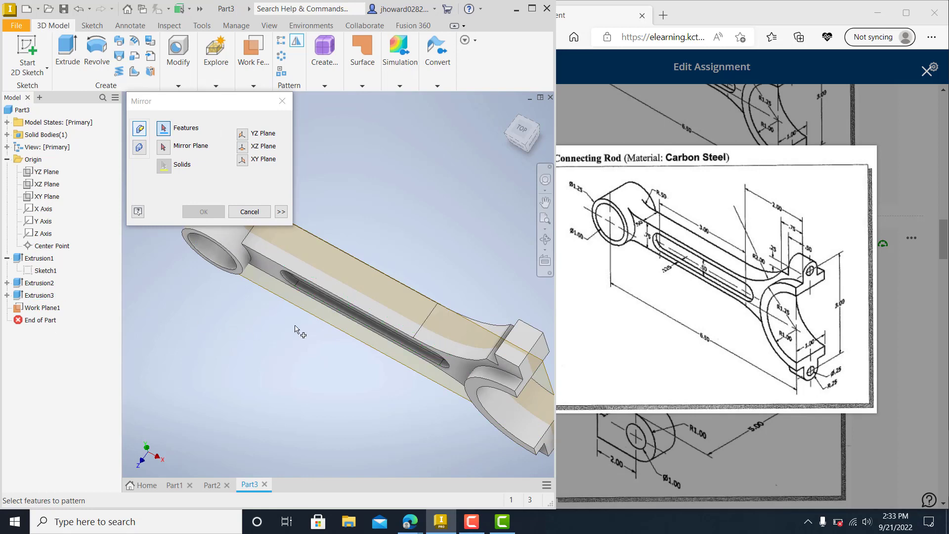
click(46, 297)
middle_drag(279, 401, 243, 374)
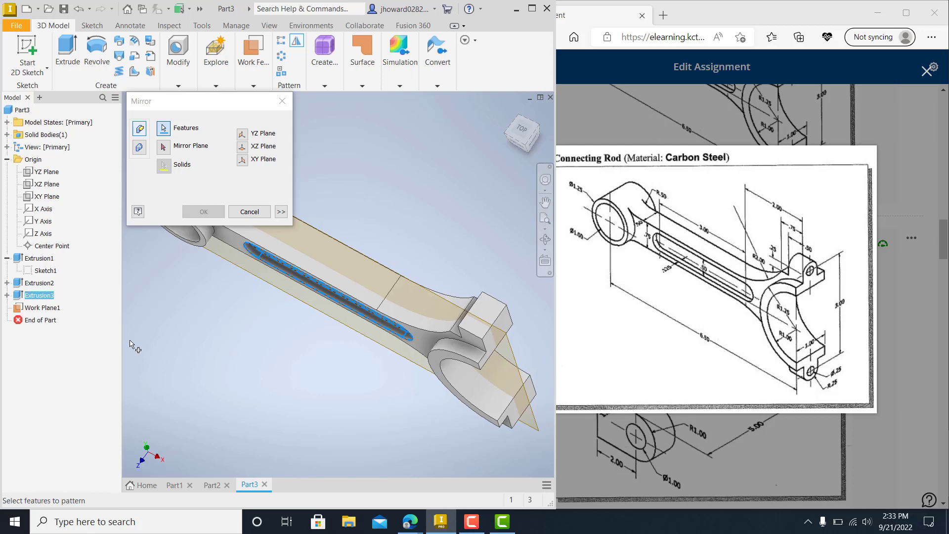
click(39, 282)
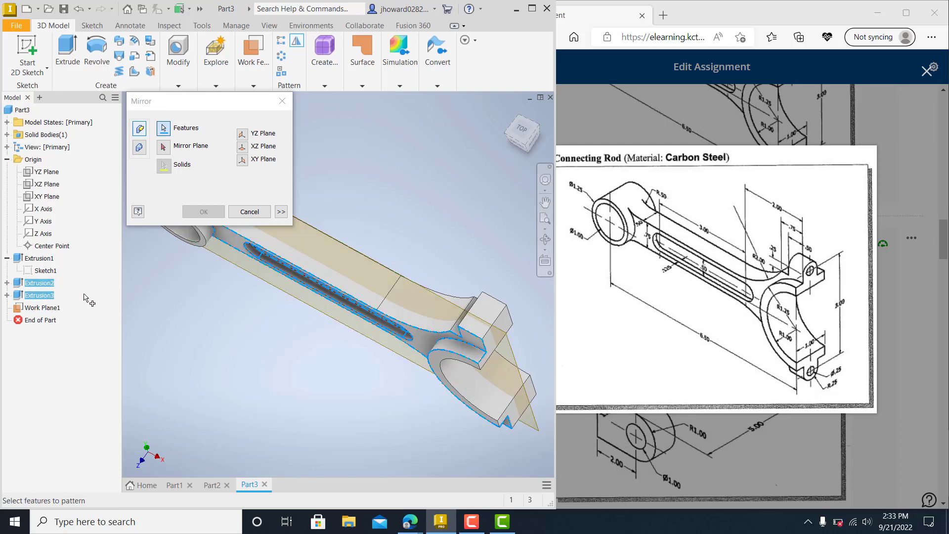
middle_drag(277, 396, 284, 370)
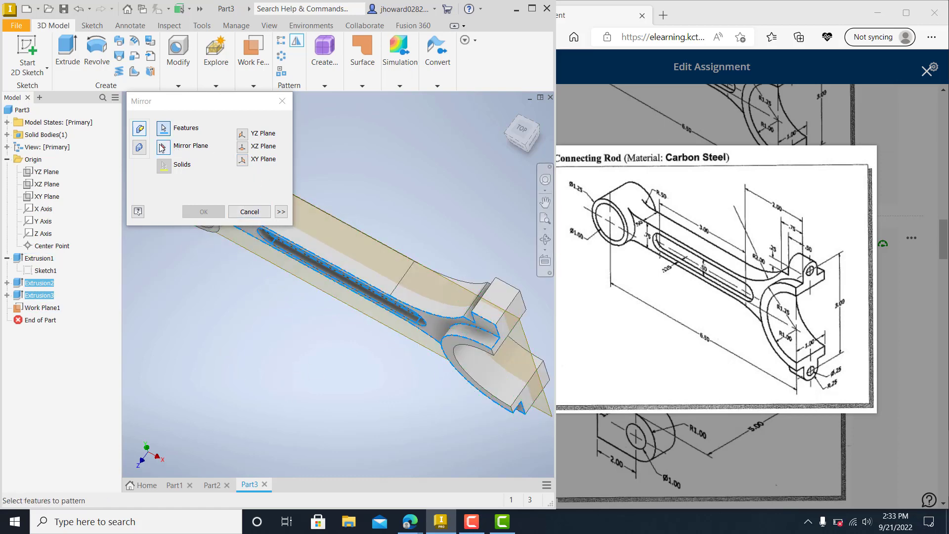
click(163, 147)
click(340, 227)
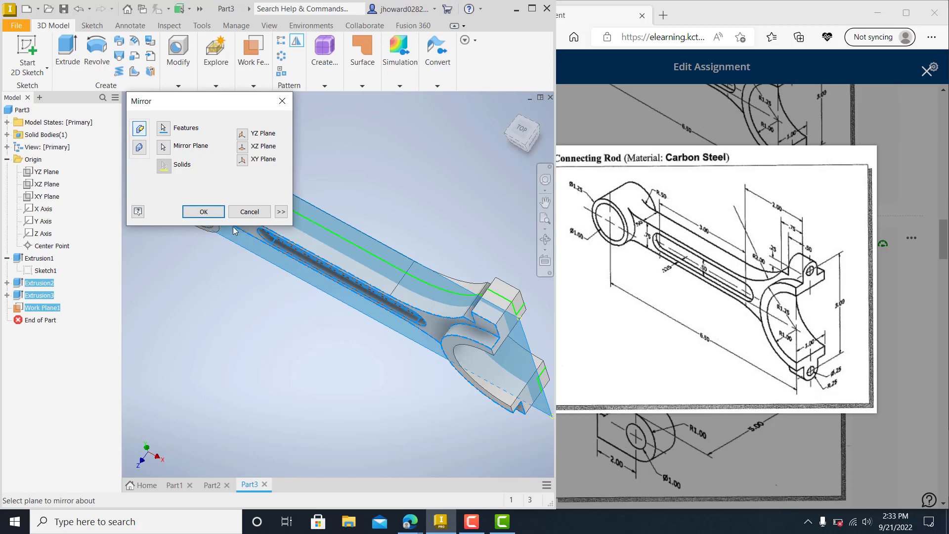
click(203, 211)
- Start a 0.25 in constant-radius fillet and select the two outer corner edges of the big end's first bolt lug
middle_drag(322, 330, 289, 339)
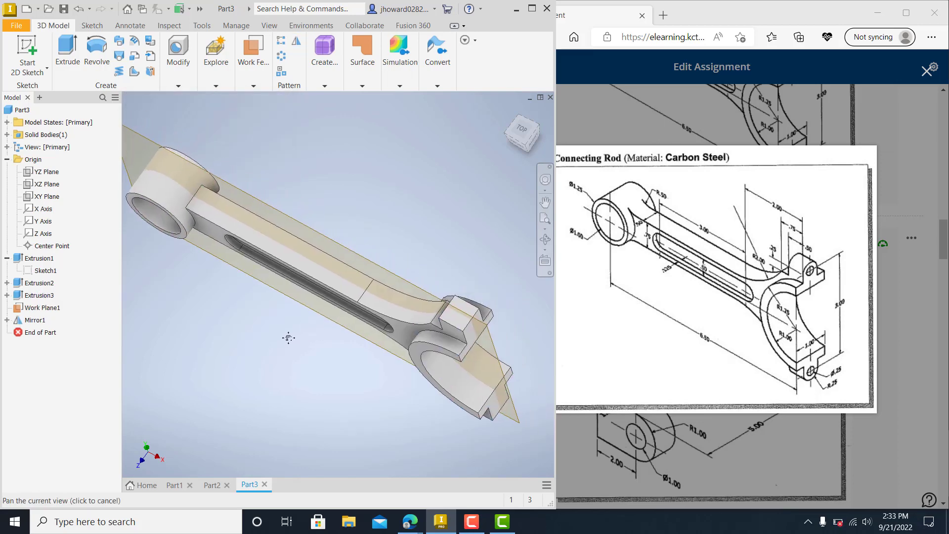
shift+middle_drag(374, 248, 403, 190)
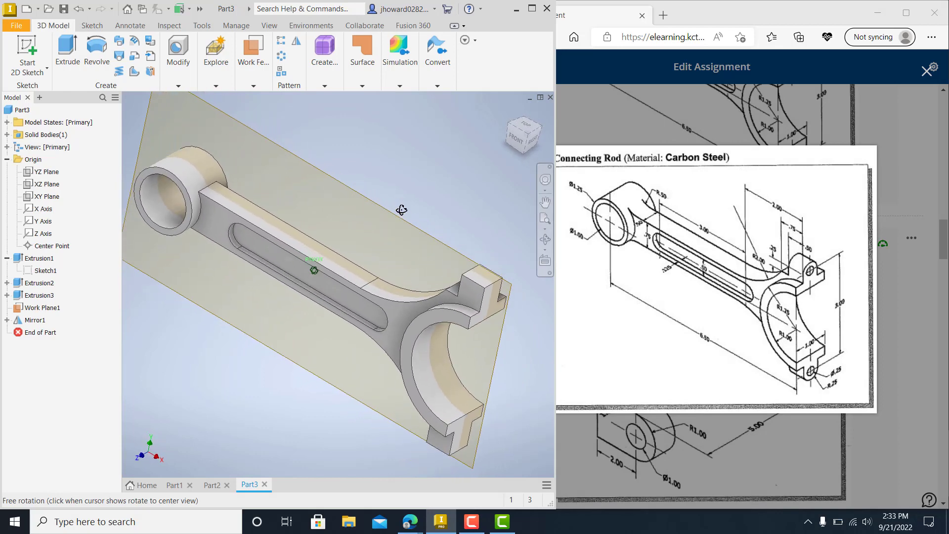
click(183, 77)
click(198, 105)
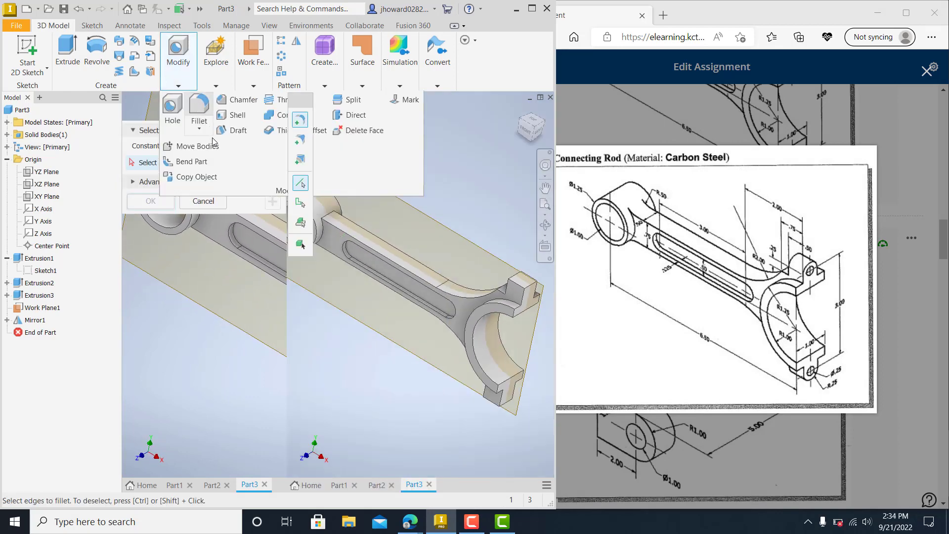
click(214, 162)
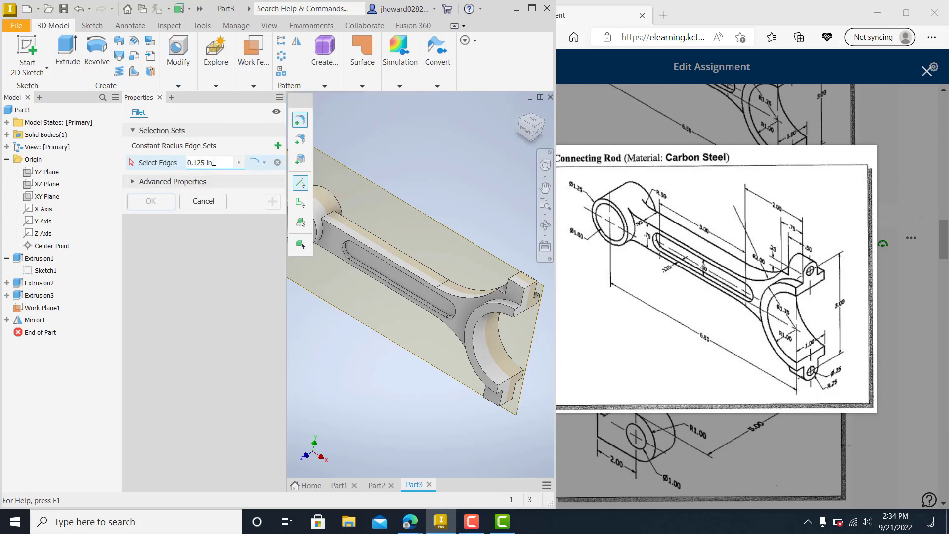
text(.25)
scroll(523, 286, down, 3)
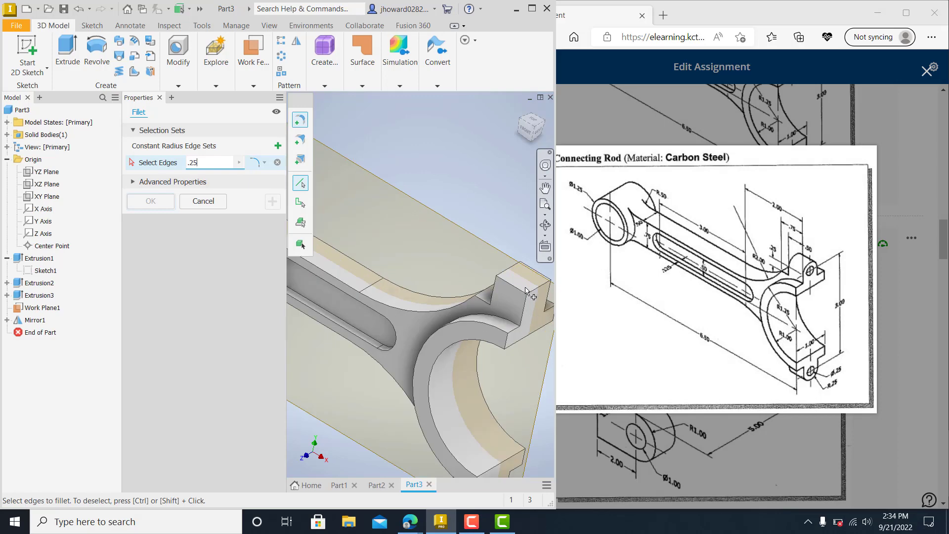
click(524, 295)
shift+middle_drag(524, 295, 464, 278)
click(492, 275)
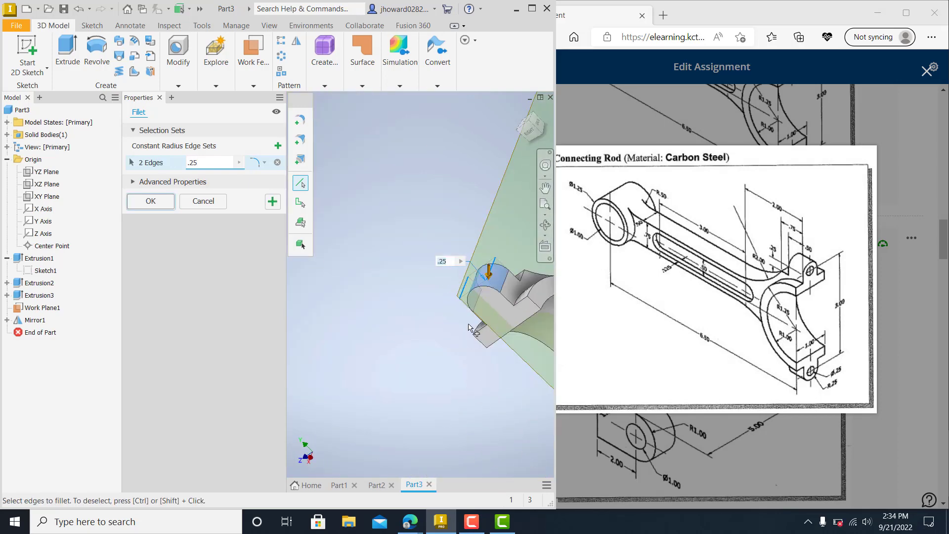
- Add the two outer corner edges of the opposite bolt lug to the 0.25 in fillet and create it
middle_drag(455, 325, 222, 220)
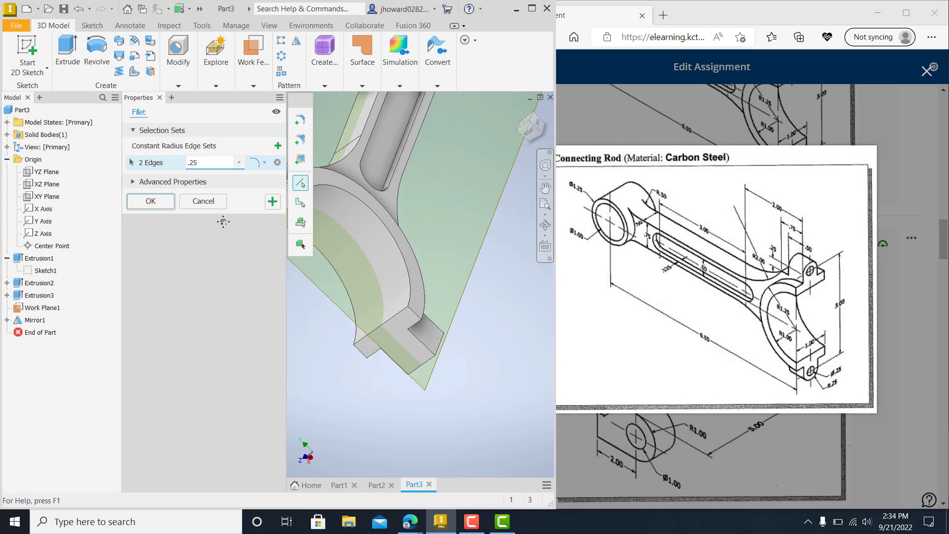
click(443, 351)
scroll(445, 338, up, 6)
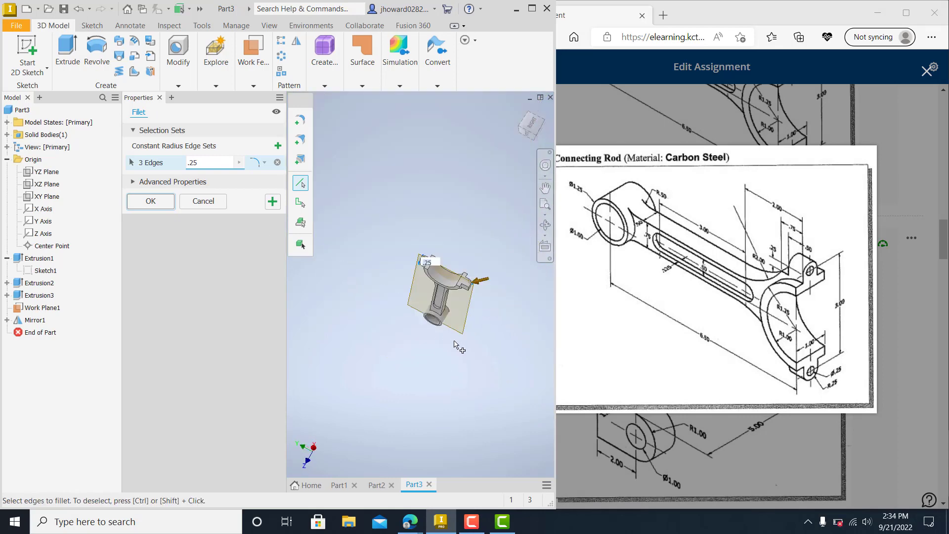
scroll(490, 261, down, 5)
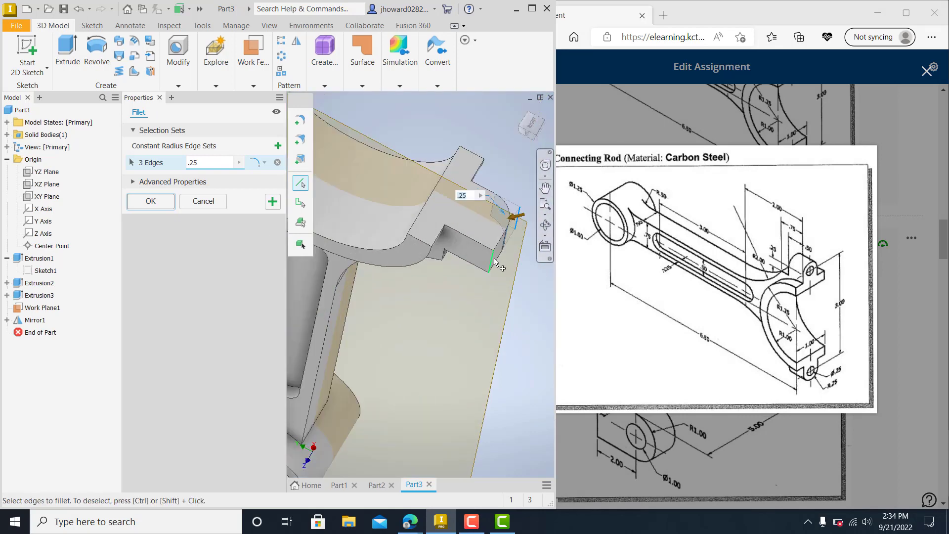
click(495, 263)
click(155, 205)
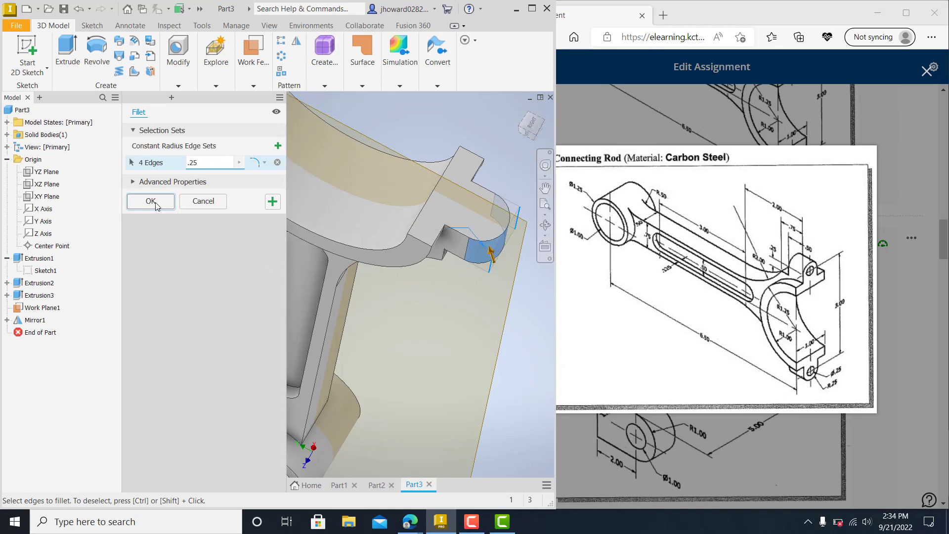
- Fillet the two edges where the shank's upper and lower sides meet the small end boss with a 0.5 in radius
scroll(436, 384, up, 6)
shift+middle_drag(395, 373, 393, 347)
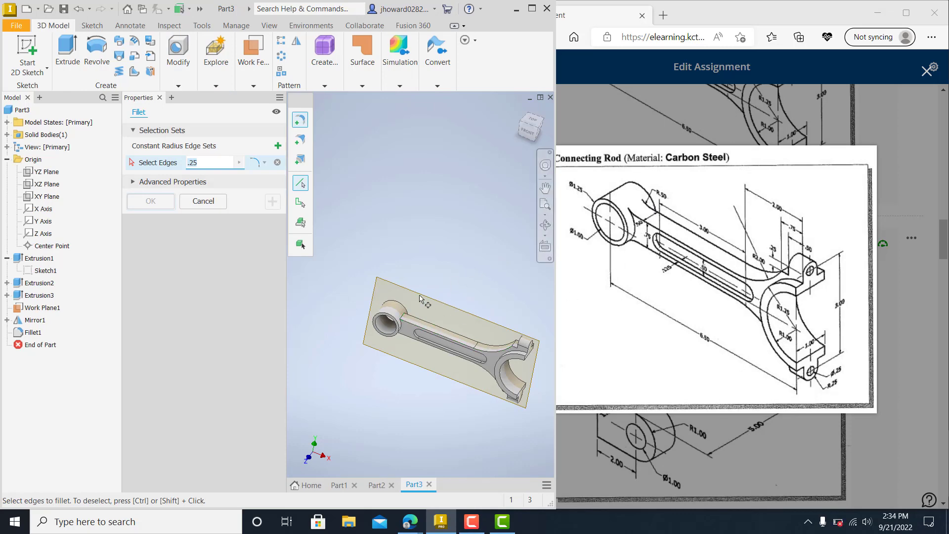
text(.5)
scroll(387, 319, up, 5)
click(445, 338)
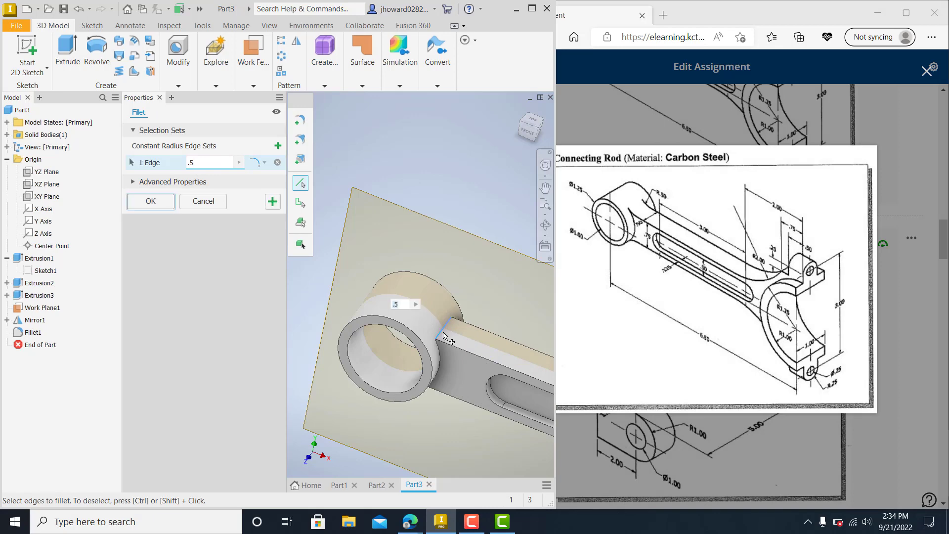
shift+middle_drag(446, 337, 457, 330)
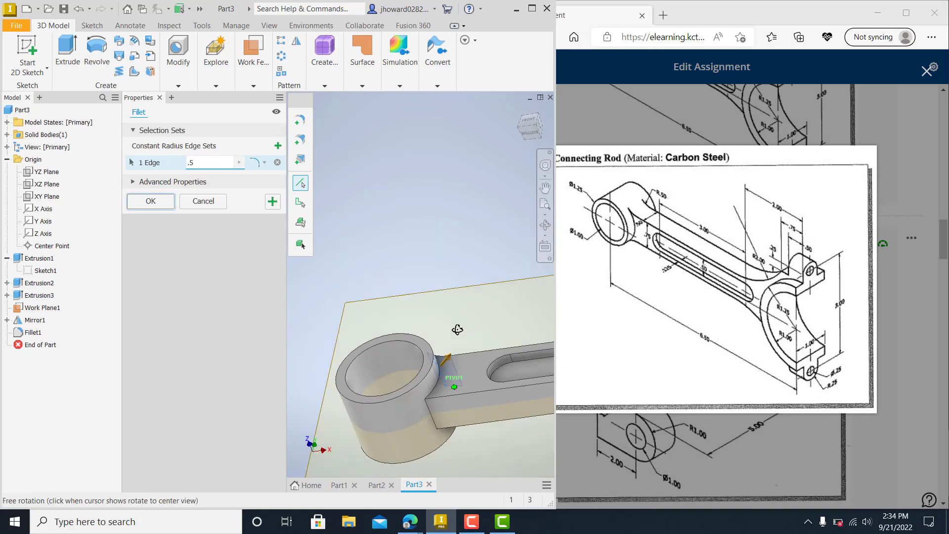
click(434, 414)
click(152, 205)
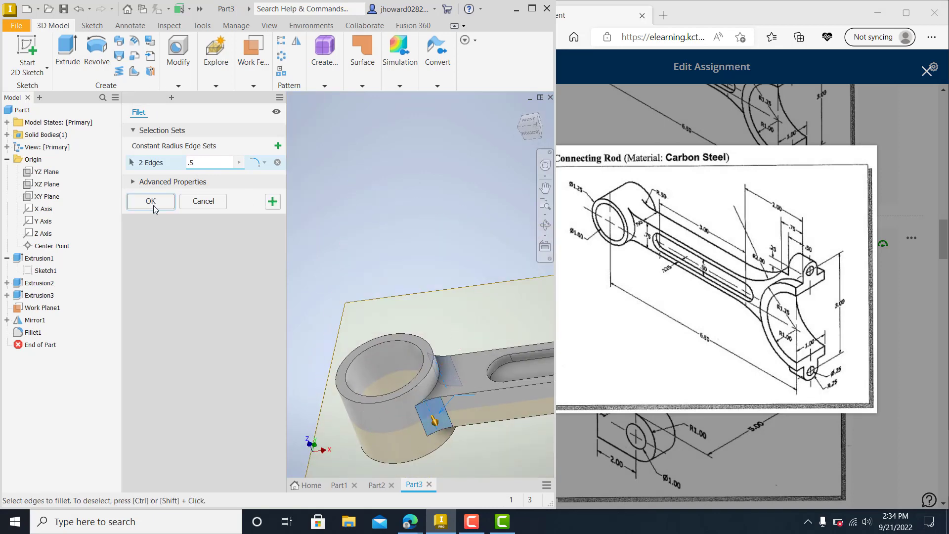
- Assign the Steel, Carbon material to the part in its physical iProperties and apply it
scroll(329, 339, up, 5)
shift+middle_drag(434, 352, 430, 390)
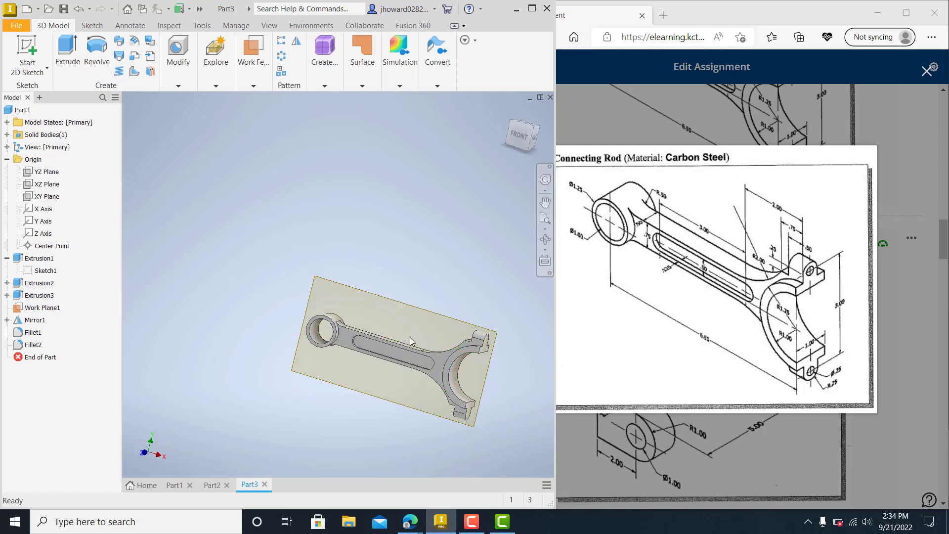
middle_drag(402, 325, 360, 300)
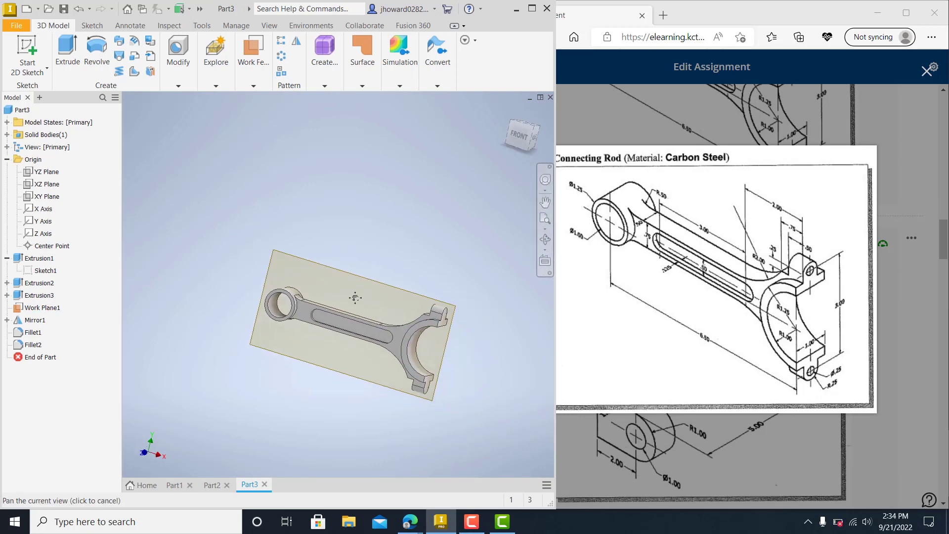
click(24, 110)
right_click(23, 110)
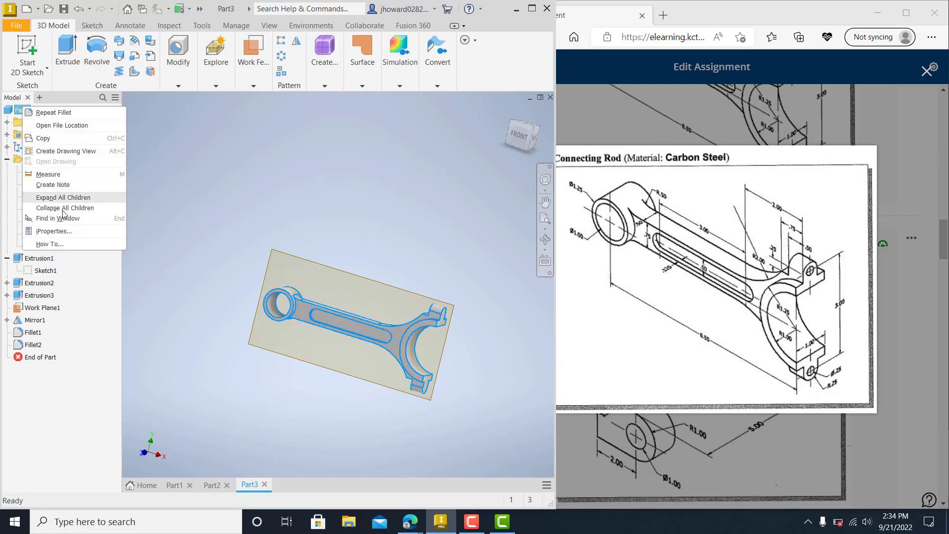
click(54, 234)
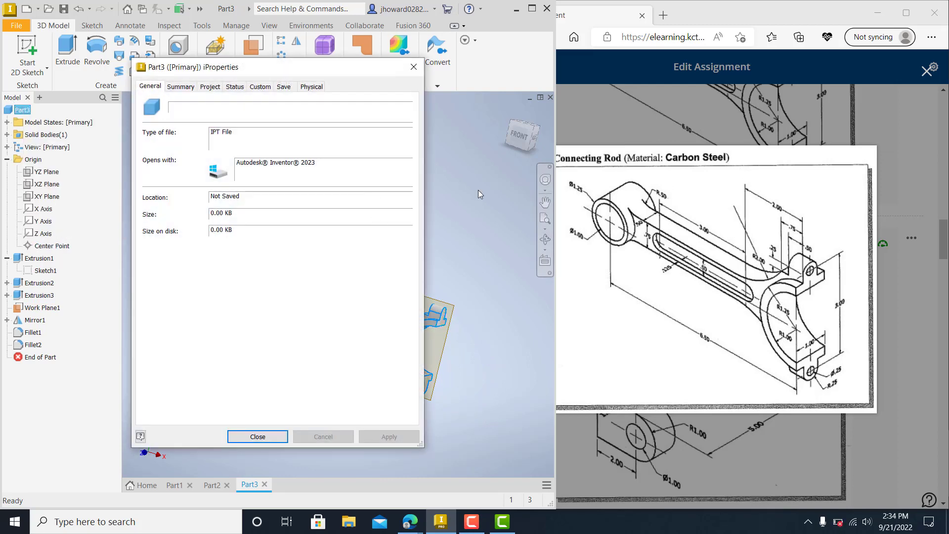
click(312, 87)
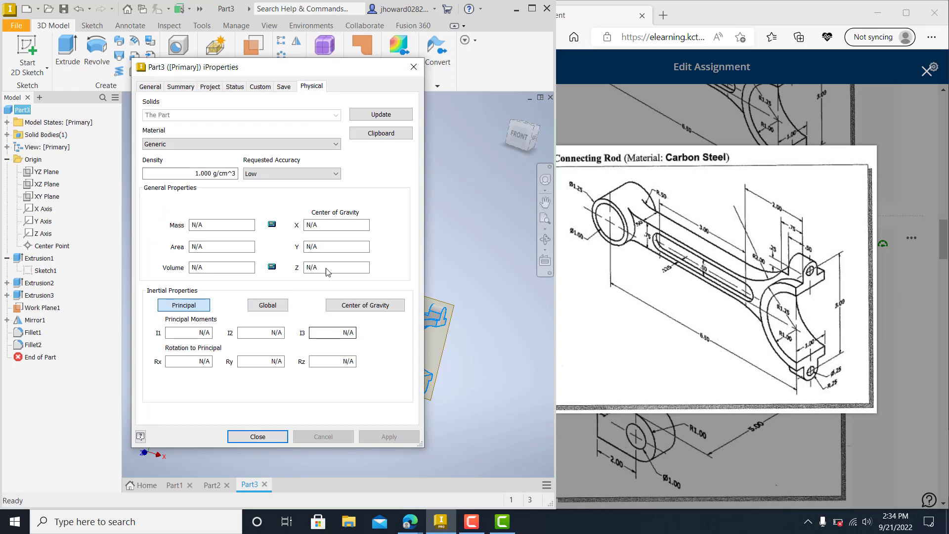
click(263, 144)
scroll(239, 268, down, 8)
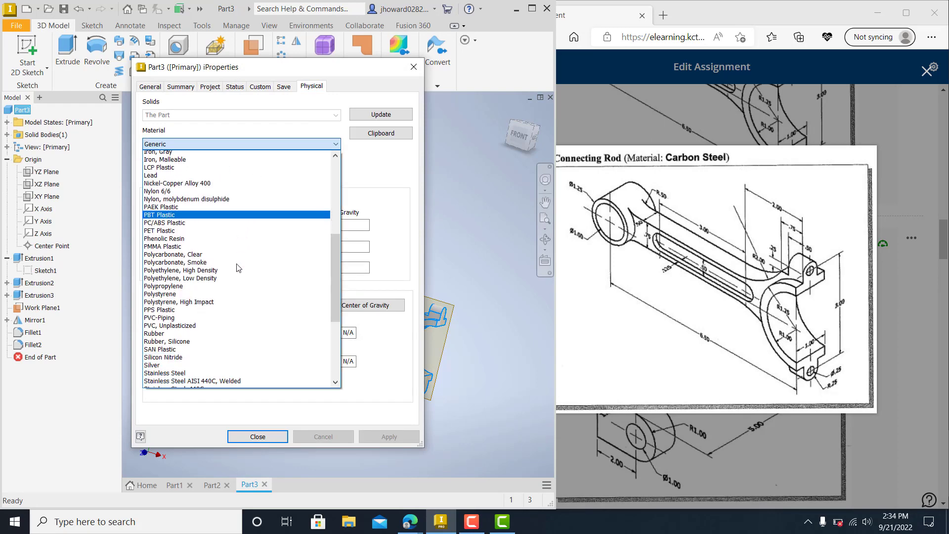
scroll(239, 268, down, 5)
click(232, 357)
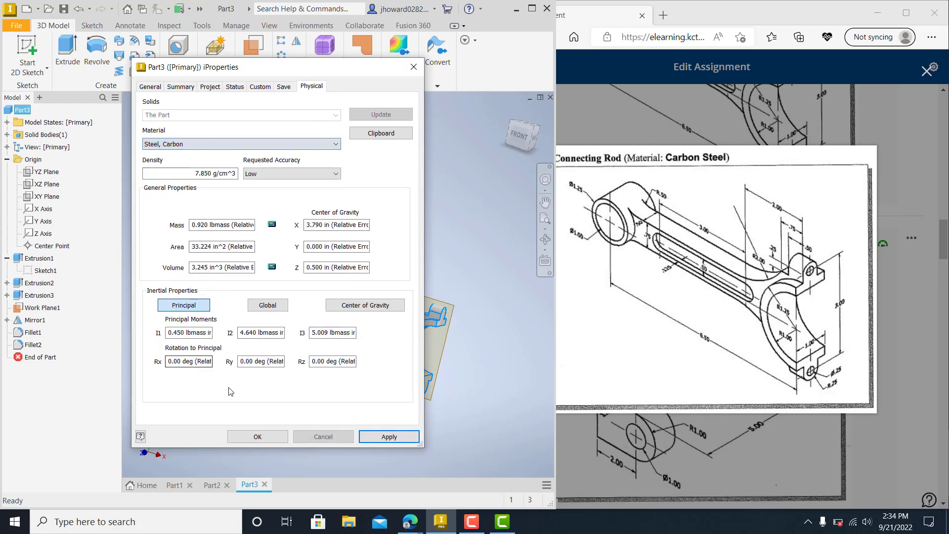
click(388, 437)
click(275, 437)
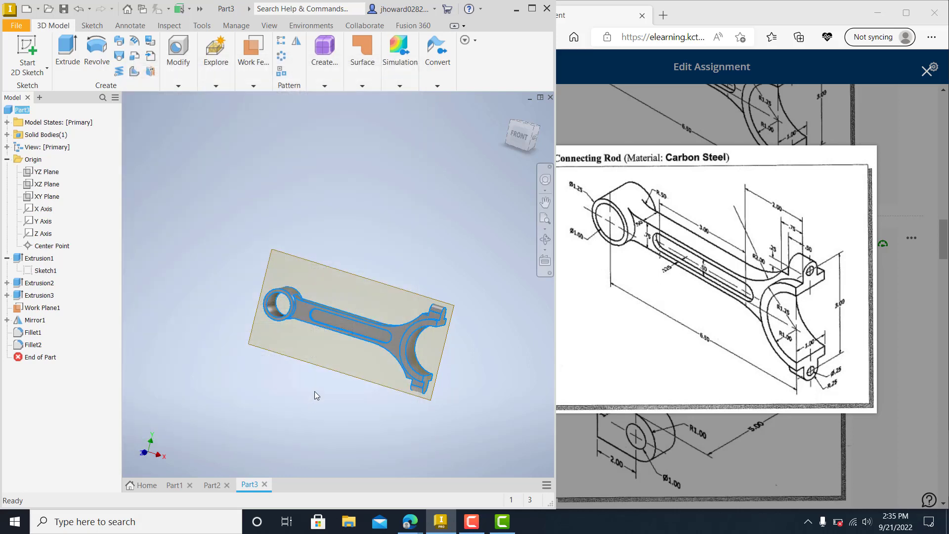
- Hide the midplane work plane that runs through the connecting rod
shift+middle_drag(400, 254, 358, 216)
click(379, 266)
scroll(363, 274, down, 5)
scroll(359, 216, up, 5)
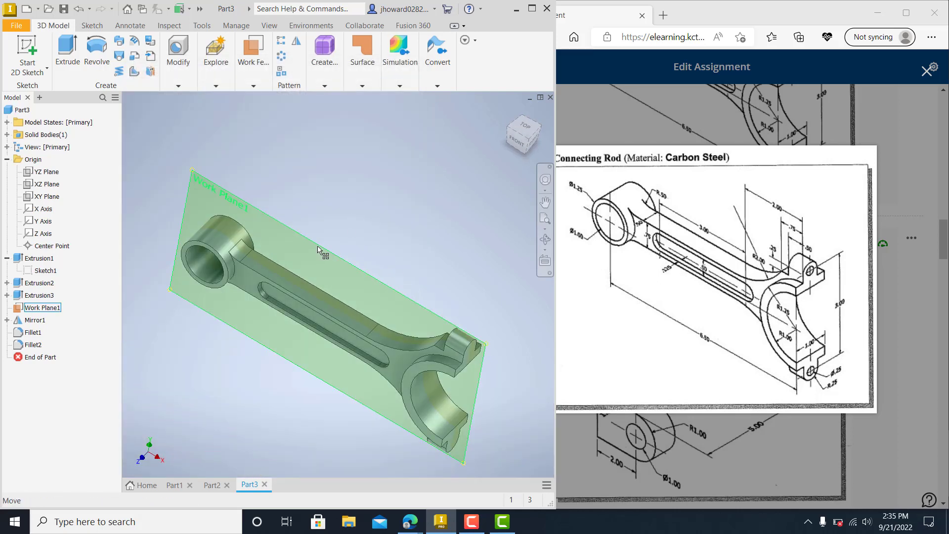
right_click(318, 249)
click(354, 264)
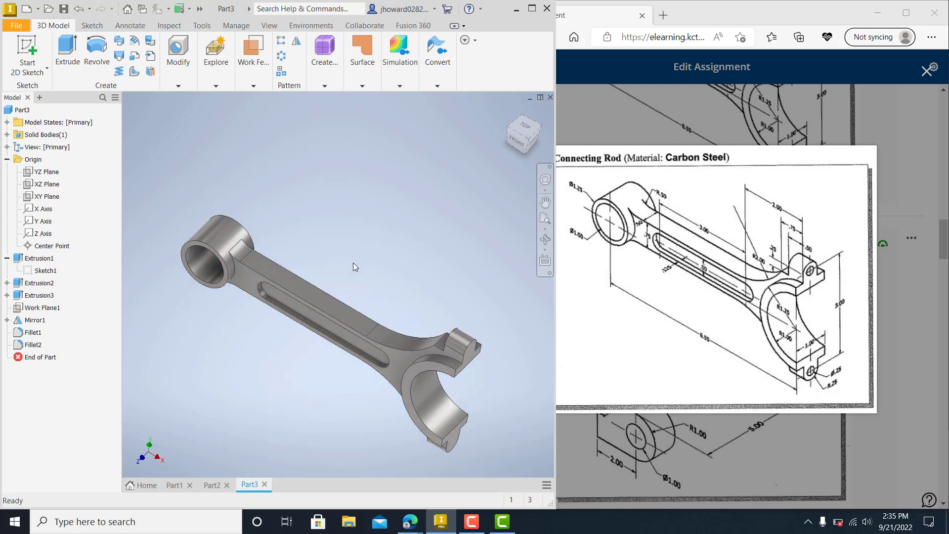
shift+middle_drag(363, 254, 356, 253)
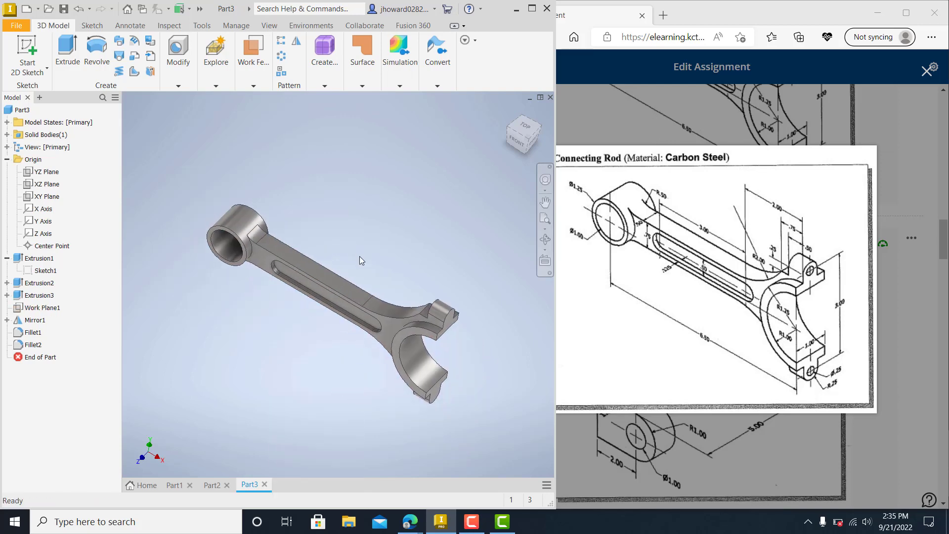